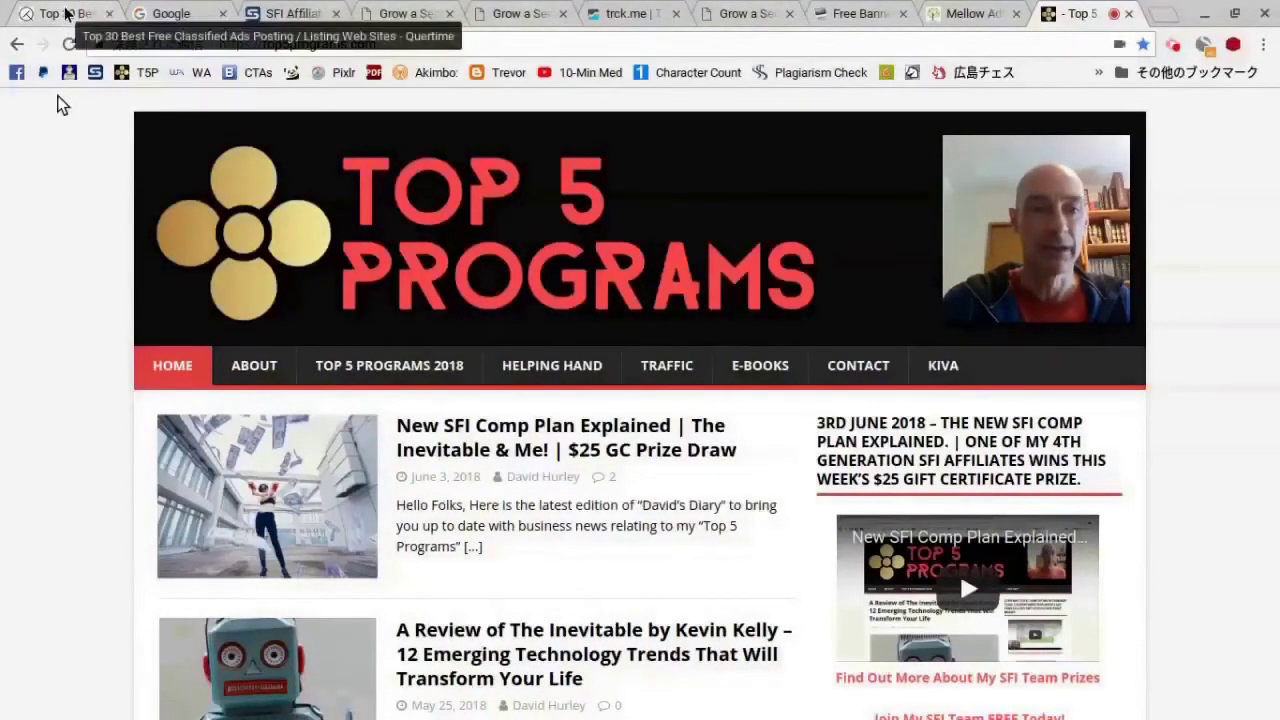
Step: Switch to the Google results tab and scroll back to the top
click(62, 14)
scroll(590, 195, up, 4)
scroll(590, 195, up, 20)
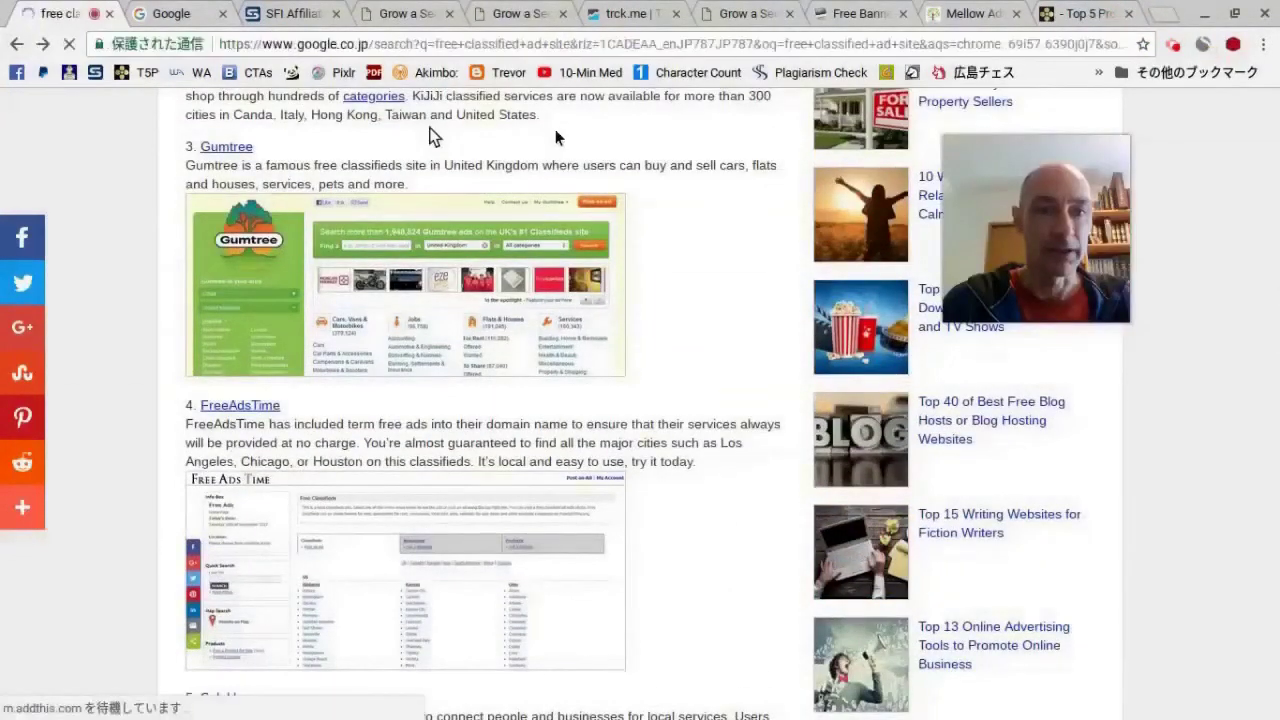
scroll(400, 157, up, 2)
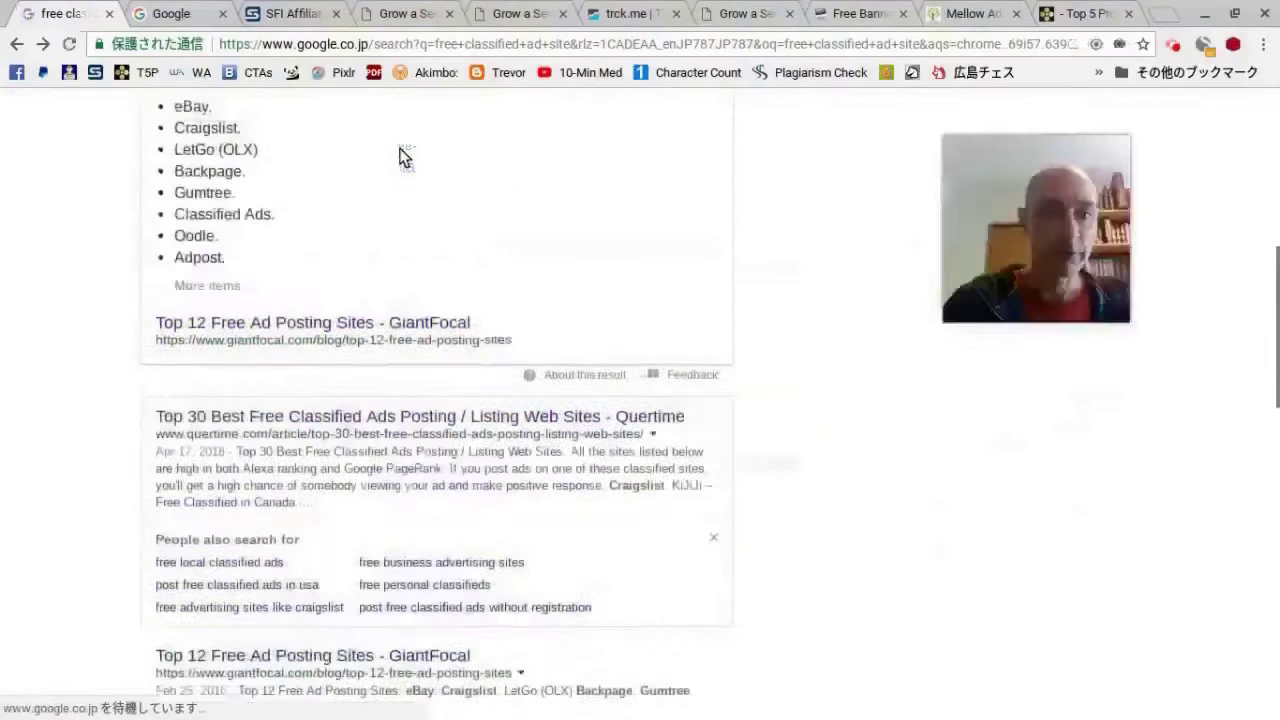
scroll(400, 157, up, 2)
scroll(400, 157, up, 2)
scroll(400, 157, up, 2)
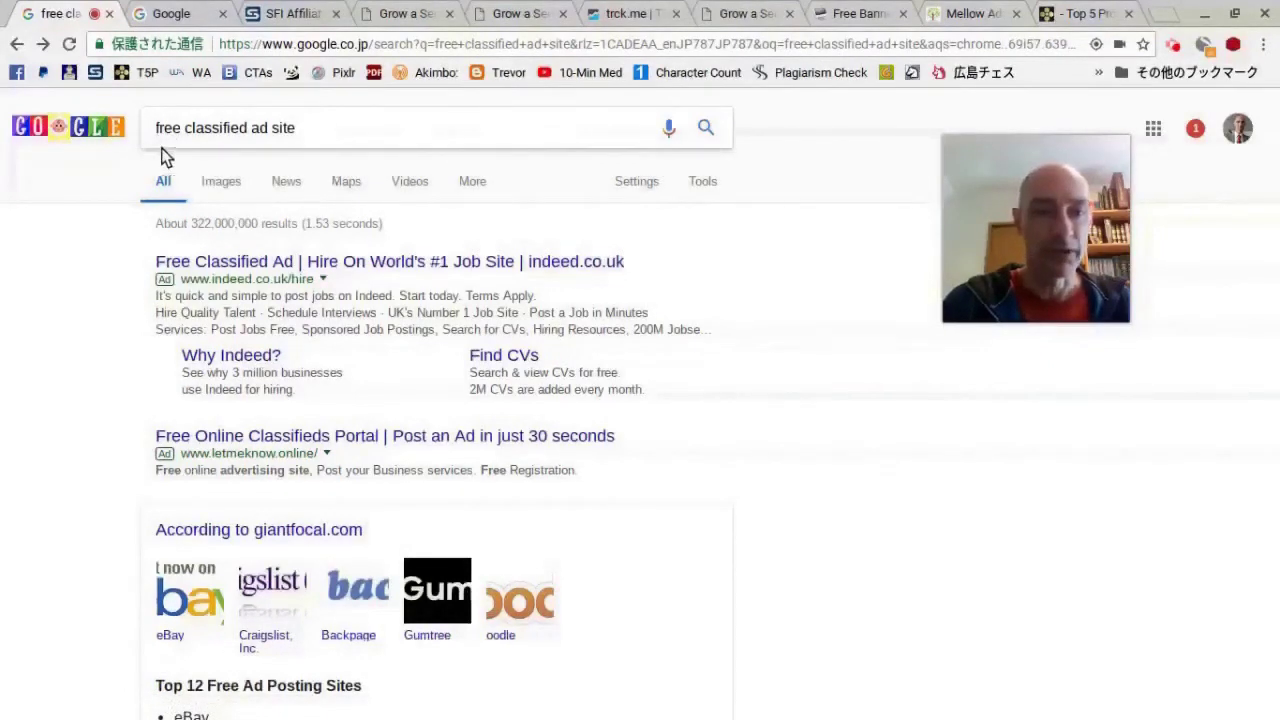
Step: Confirm the 'free classified ad site' query and bring the Quertime top-30 result into view
click(347, 130)
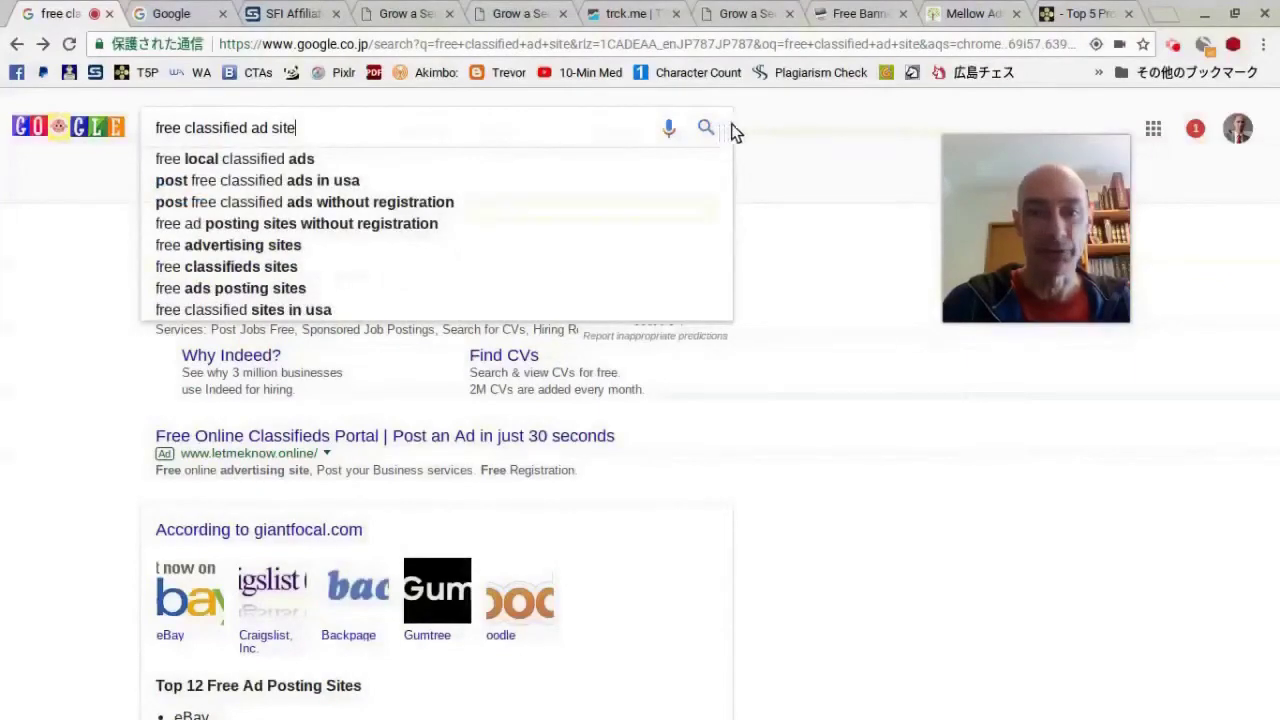
click(814, 163)
scroll(798, 214, down, 5)
scroll(798, 214, down, 10)
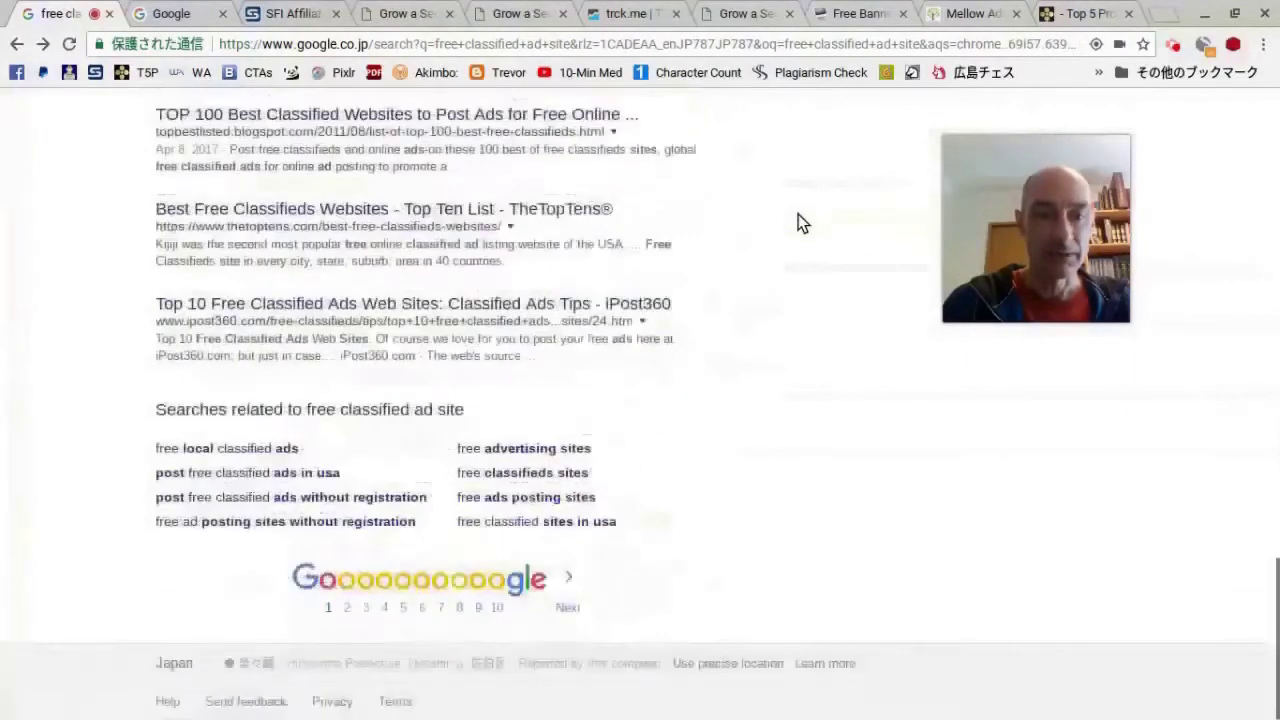
scroll(798, 214, up, 1)
scroll(798, 214, up, 5)
scroll(798, 214, up, 2)
scroll(798, 214, up, 4)
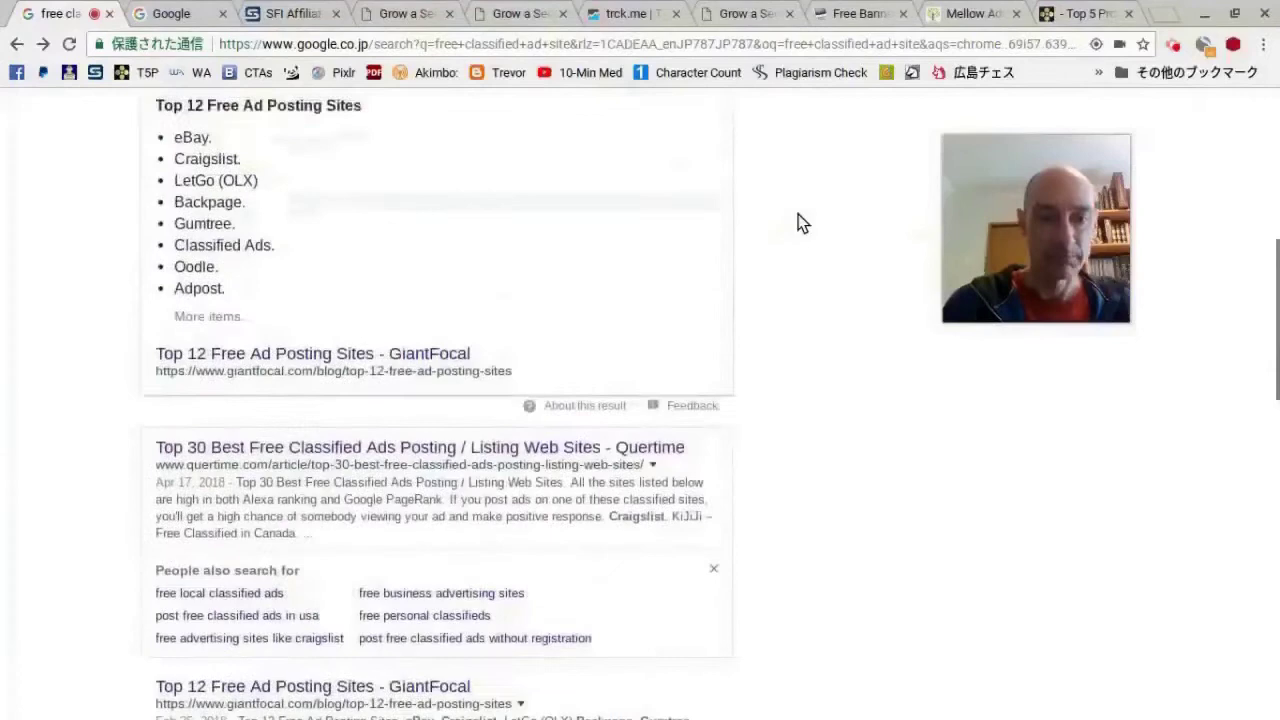
scroll(798, 214, up, 2)
scroll(798, 214, down, 4)
scroll(798, 214, down, 1)
scroll(798, 214, down, 2)
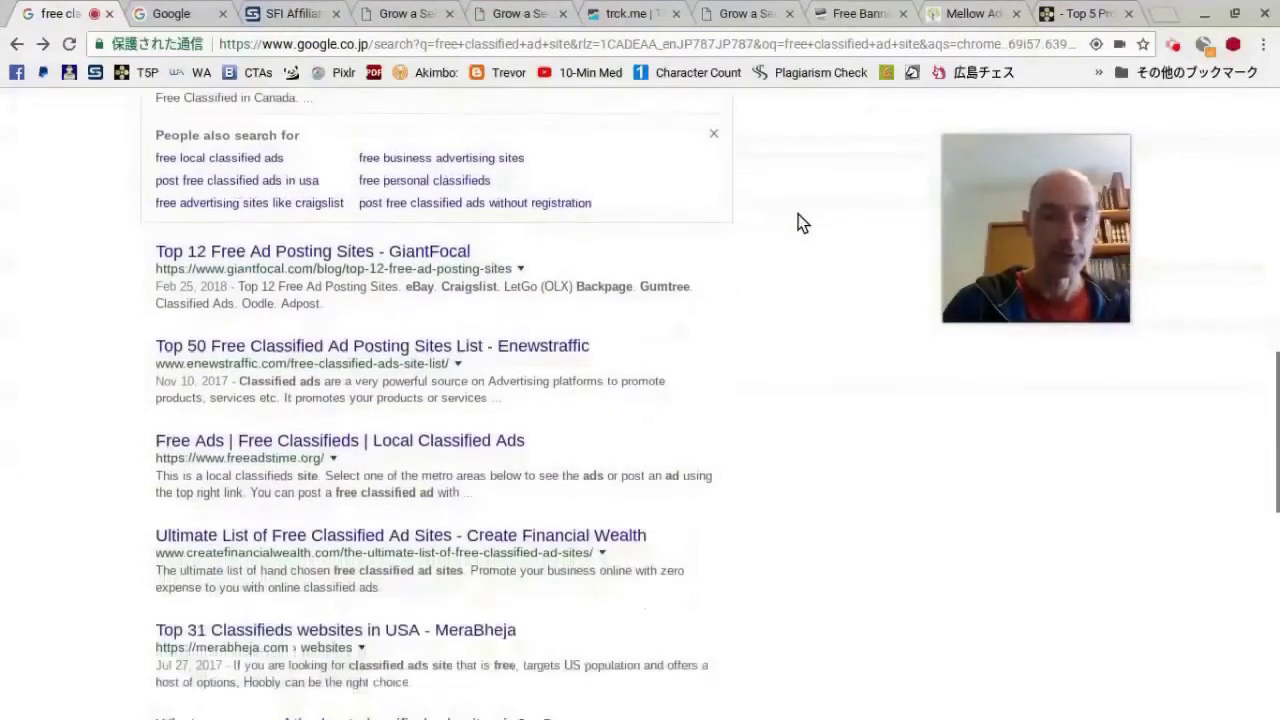
scroll(798, 214, up, 1)
scroll(798, 214, up, 1)
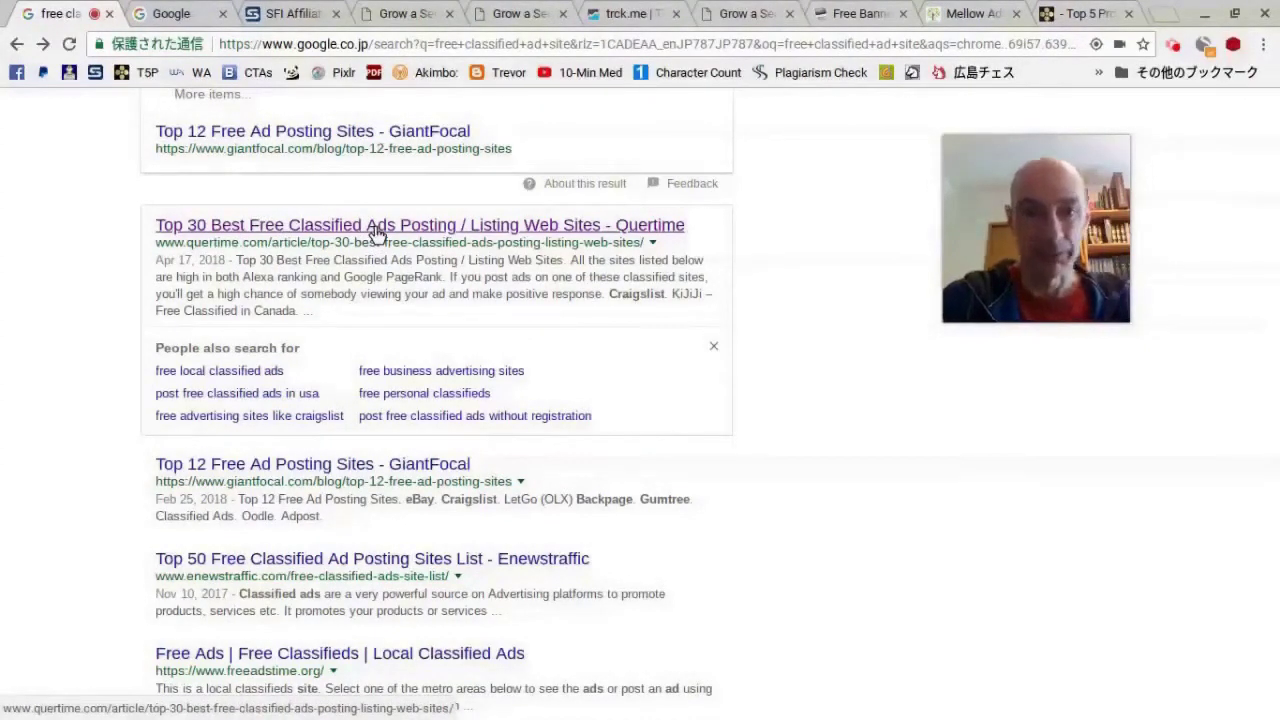
Step: Open Quertime's article on the 30 best free classified ad sites
click(376, 232)
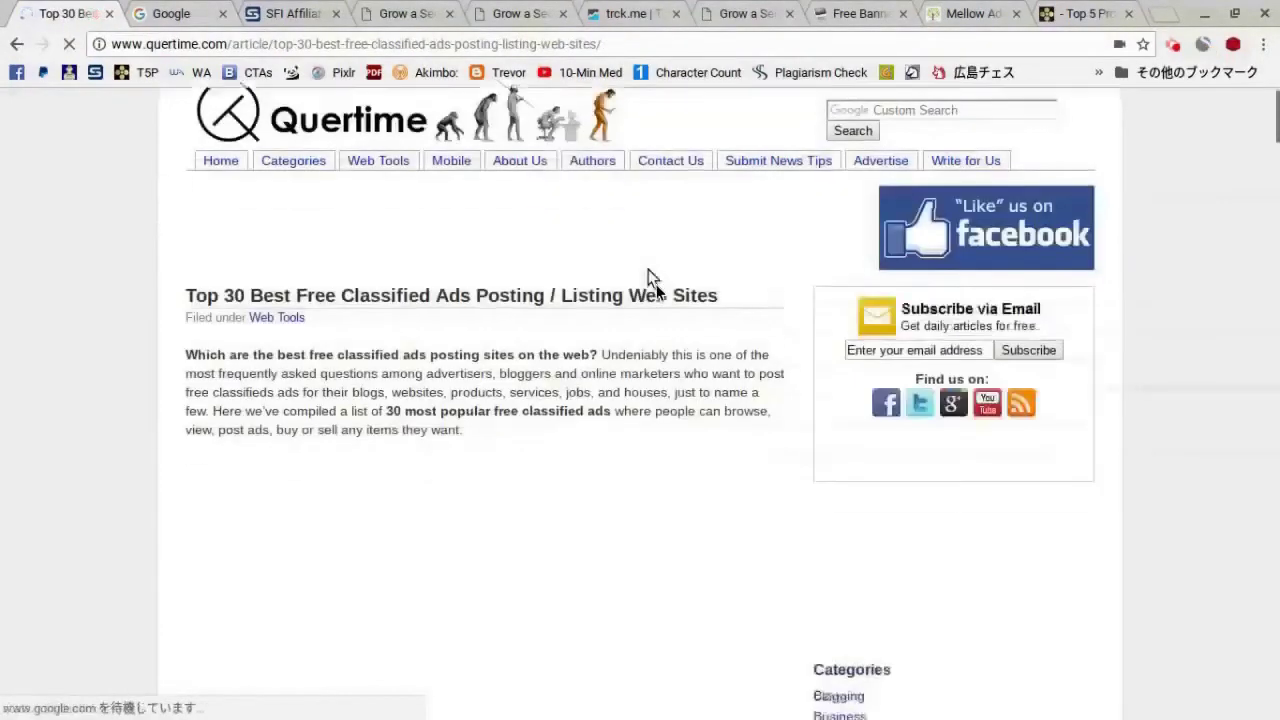
scroll(650, 276, down, 3)
scroll(656, 284, down, 2)
scroll(656, 284, down, 4)
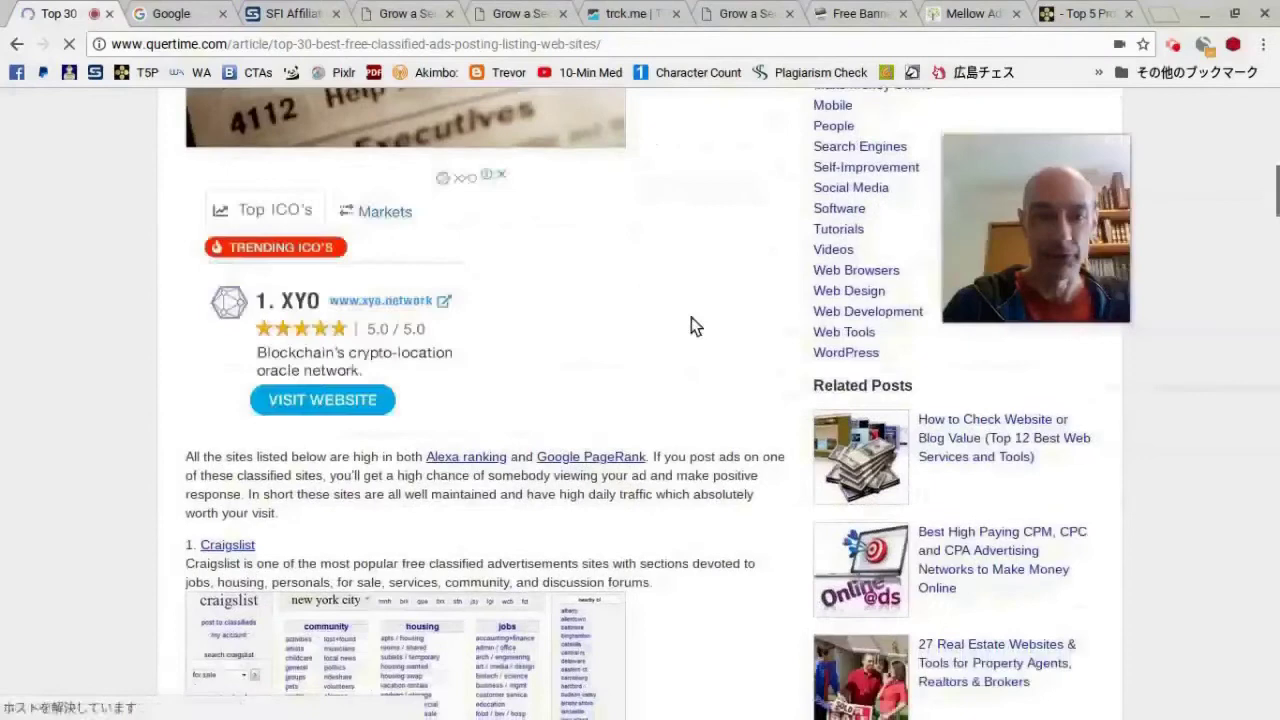
scroll(691, 317, down, 1)
scroll(691, 317, down, 3)
scroll(691, 317, down, 1)
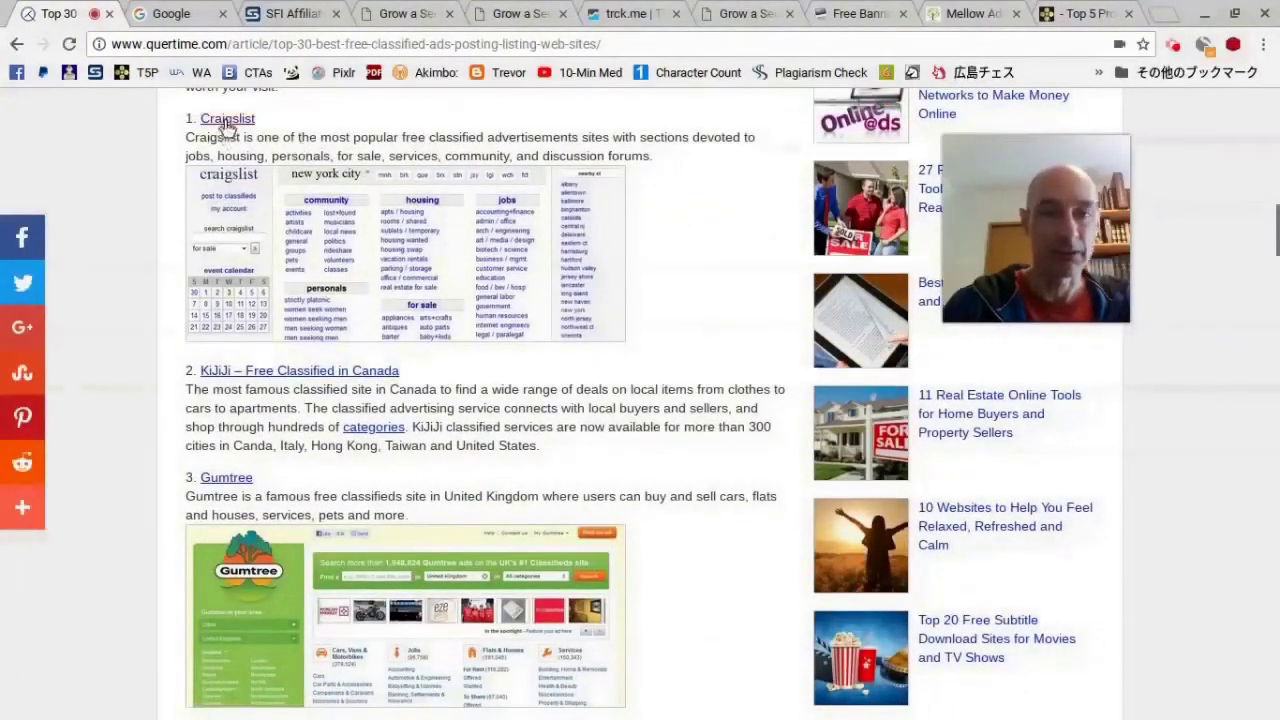
Step: Scroll the article down to entry 14, Salespider.com, past Adpost
scroll(686, 238, down, 3)
scroll(686, 238, down, 1)
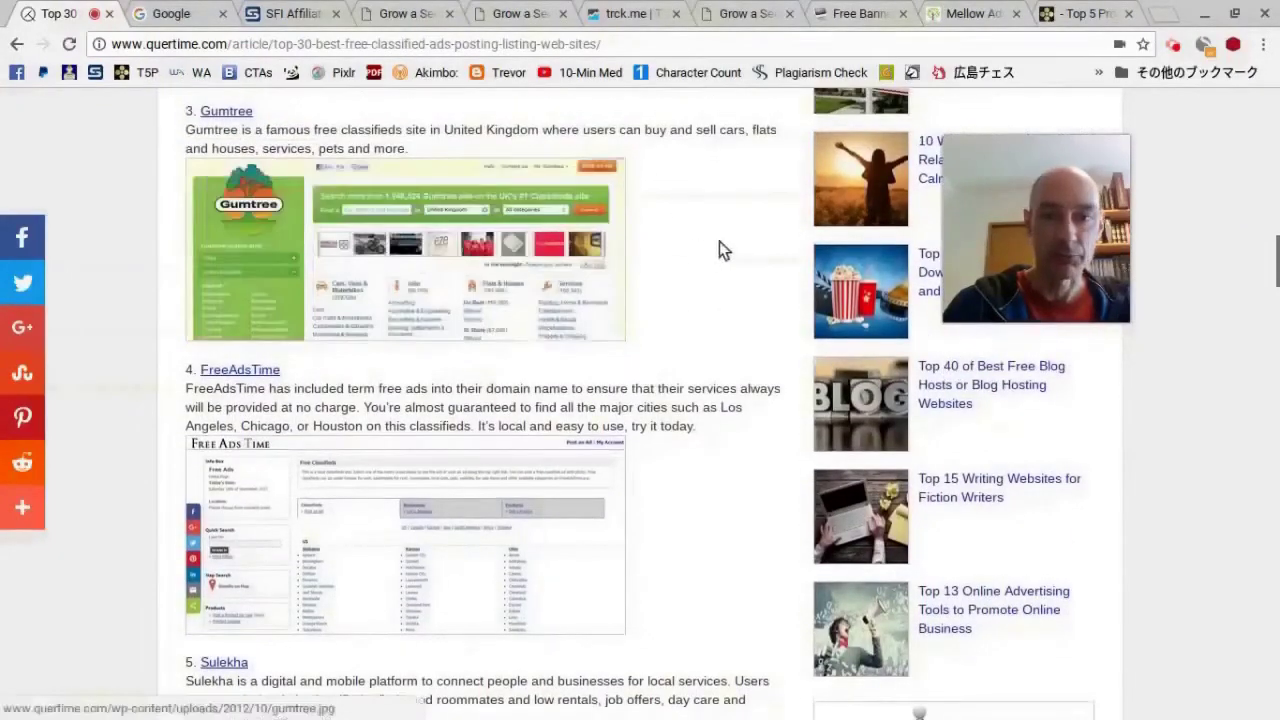
scroll(689, 200, down, 1)
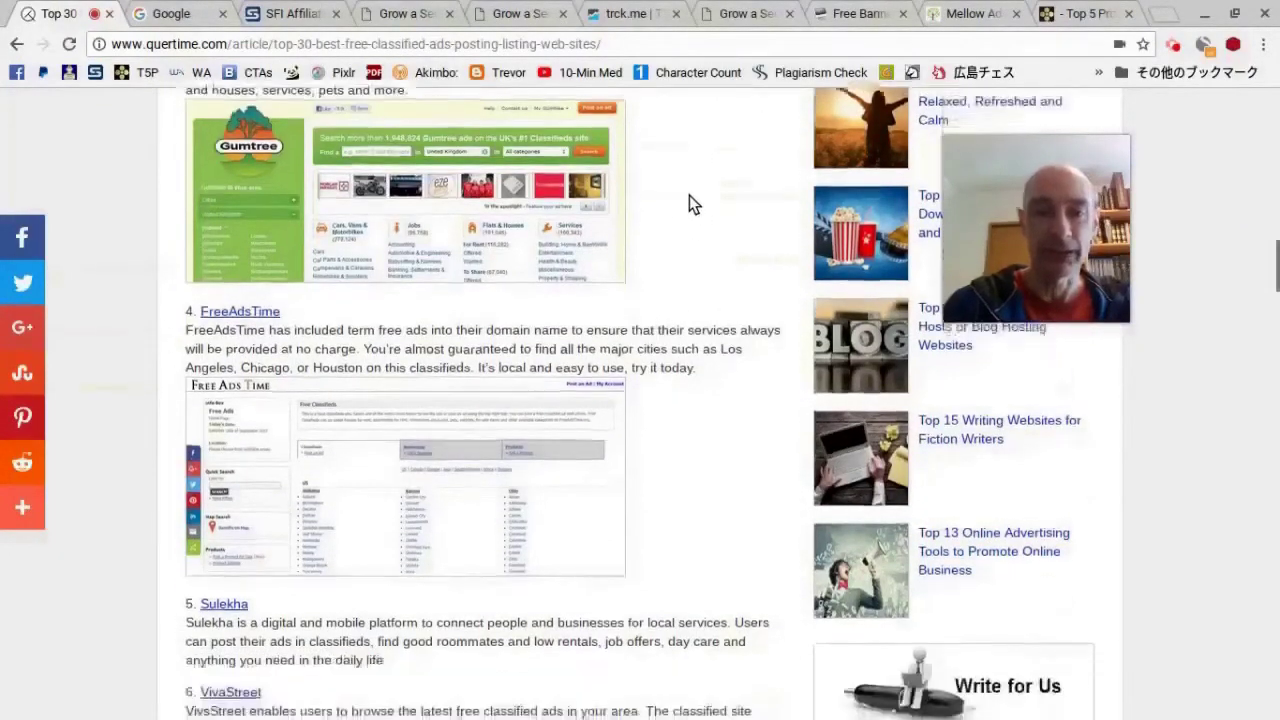
scroll(689, 200, down, 2)
scroll(689, 198, down, 3)
scroll(689, 198, down, 3)
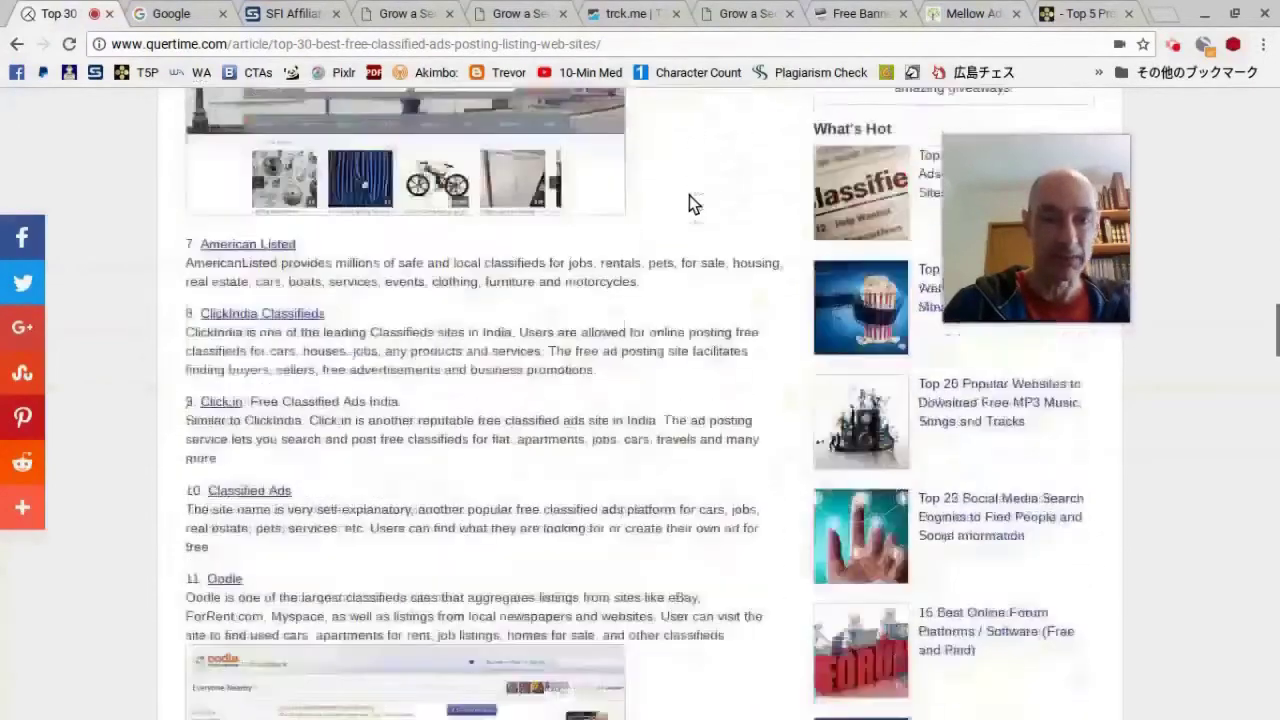
scroll(689, 198, down, 5)
scroll(689, 198, down, 1)
scroll(689, 197, down, 3)
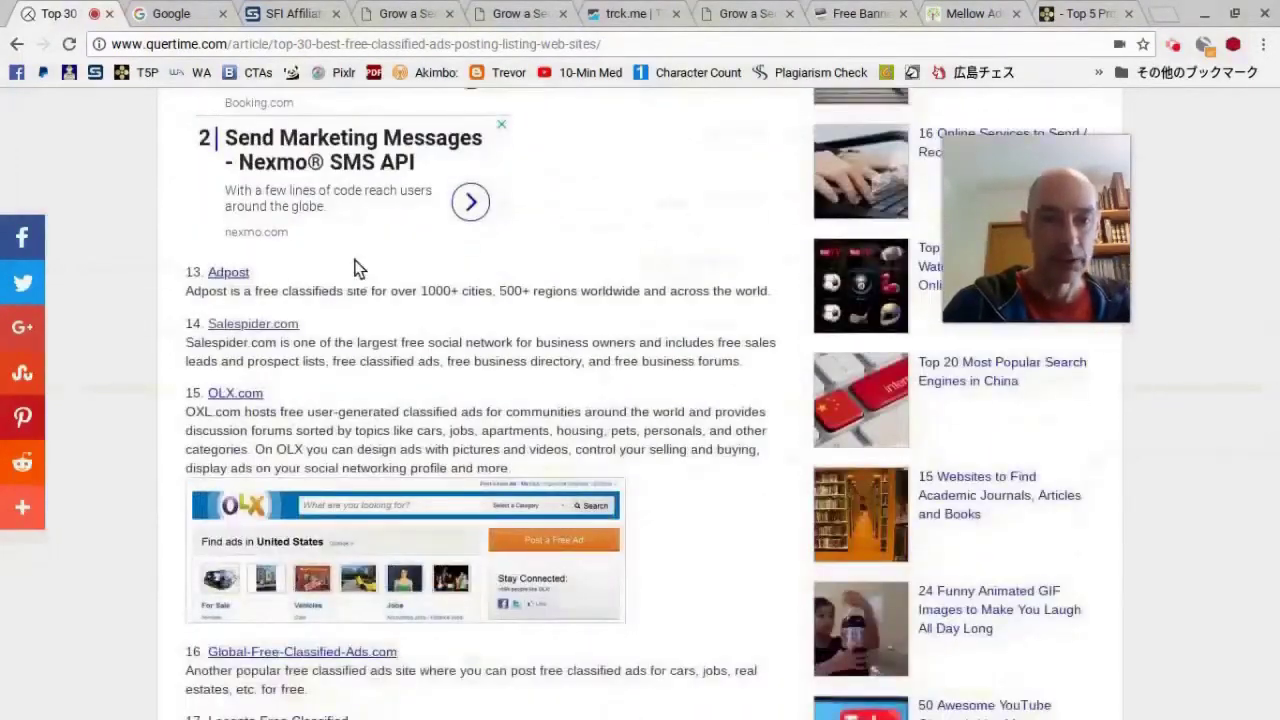
Step: Go to Salespider.com's logged-in consumer dashboard and show its Market Place classifieds options
click(242, 330)
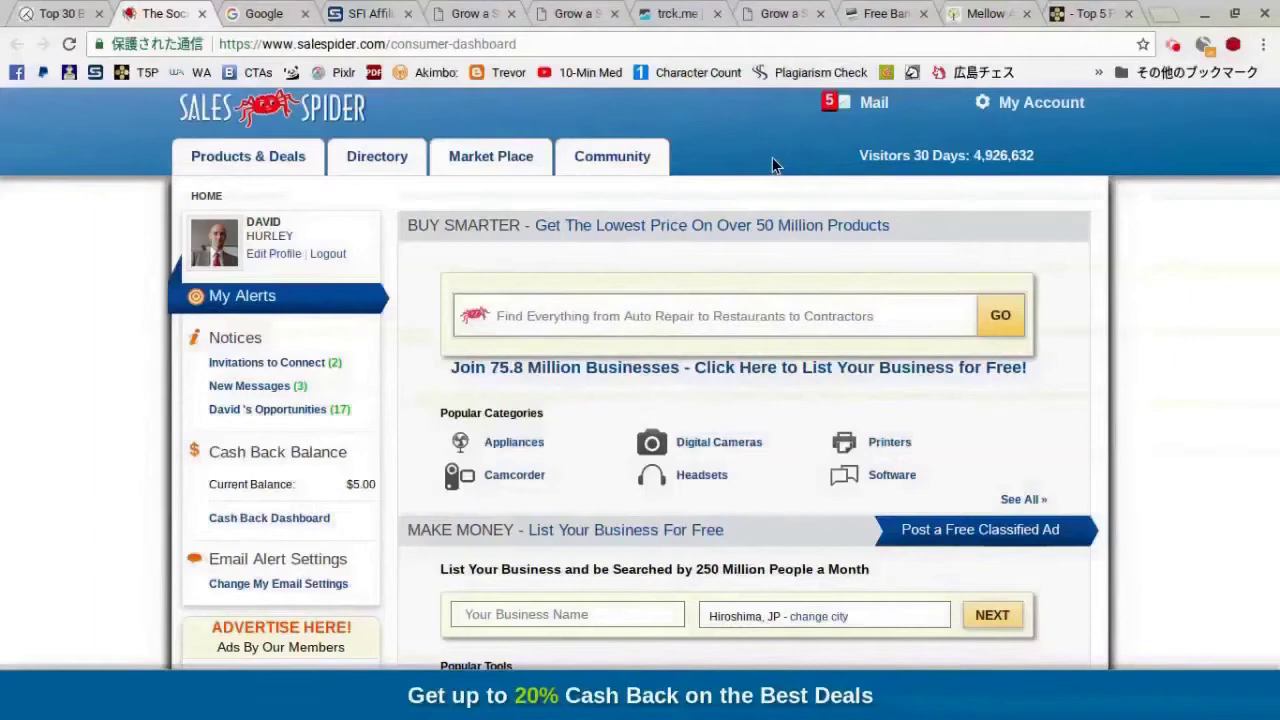
scroll(773, 157, down, 1)
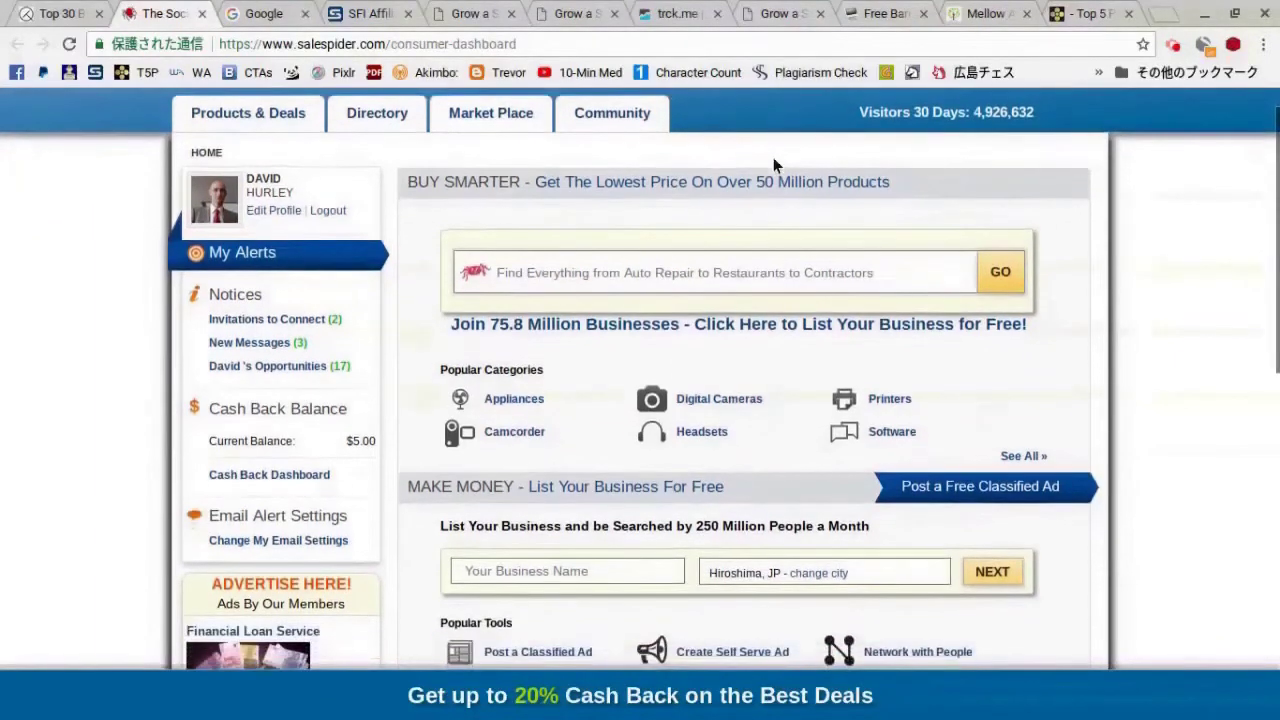
scroll(773, 157, up, 1)
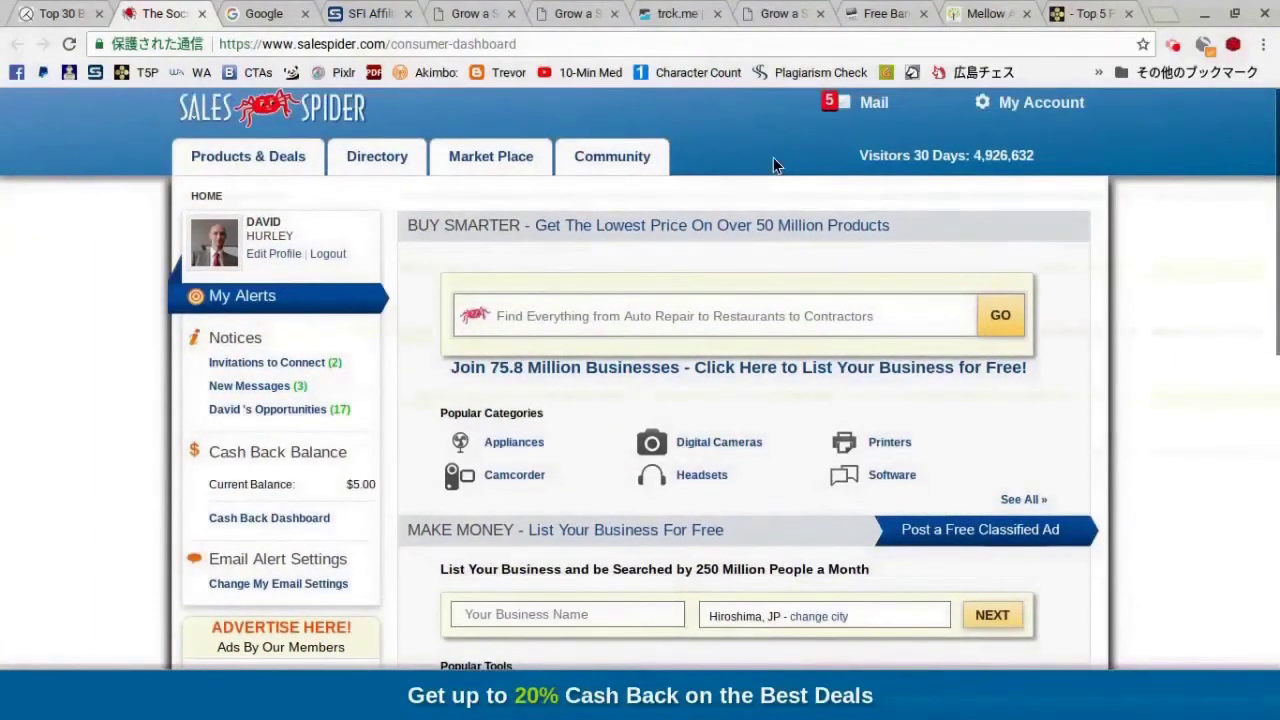
scroll(774, 162, down, 2)
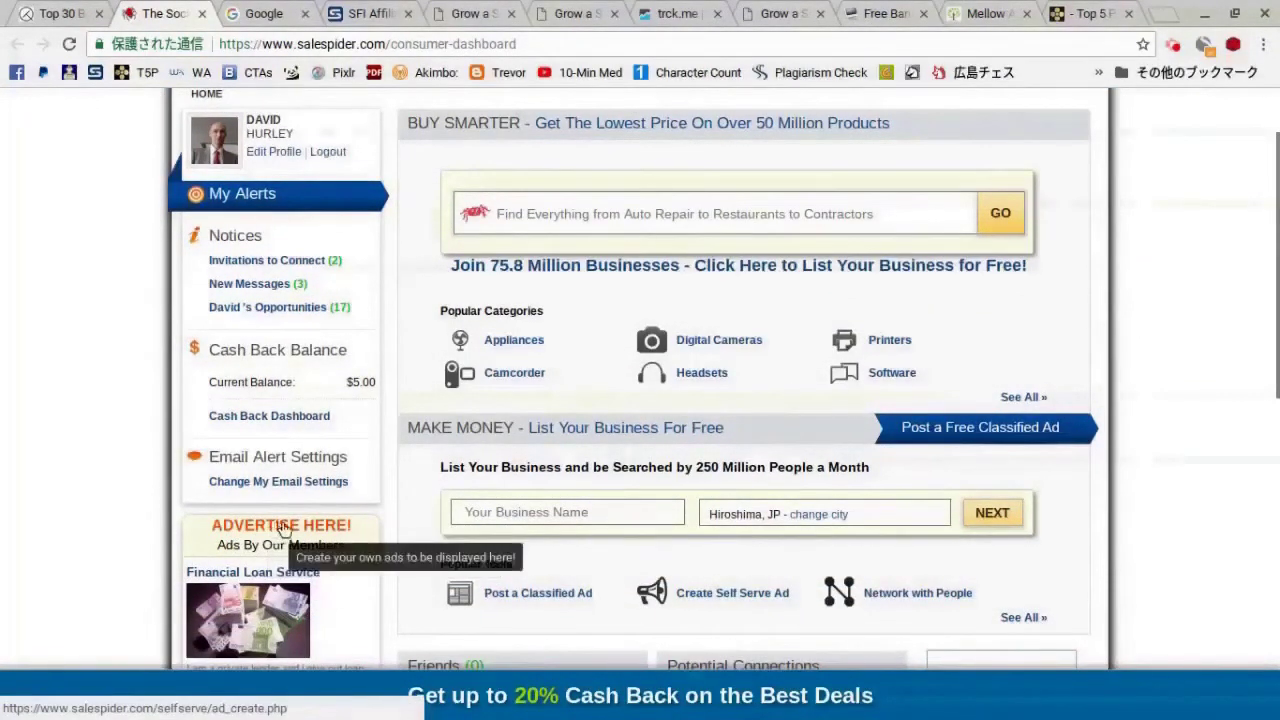
scroll(548, 440, up, 2)
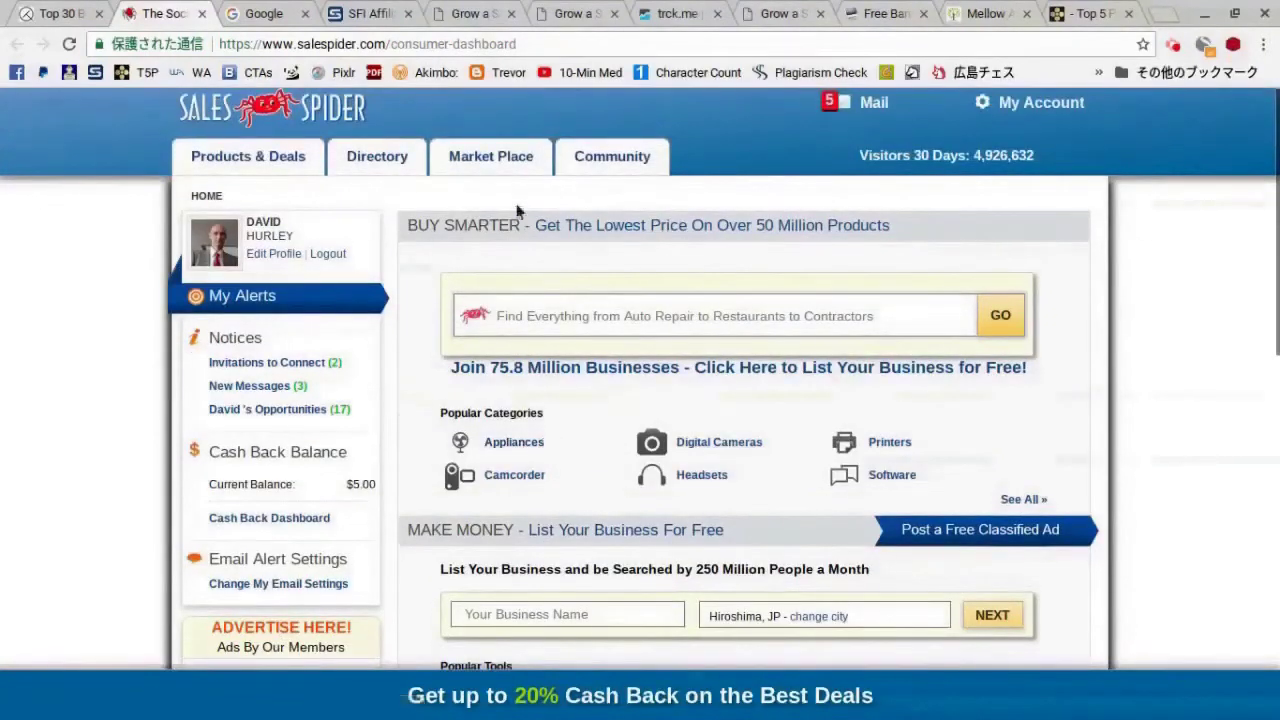
mouse_move(491, 157)
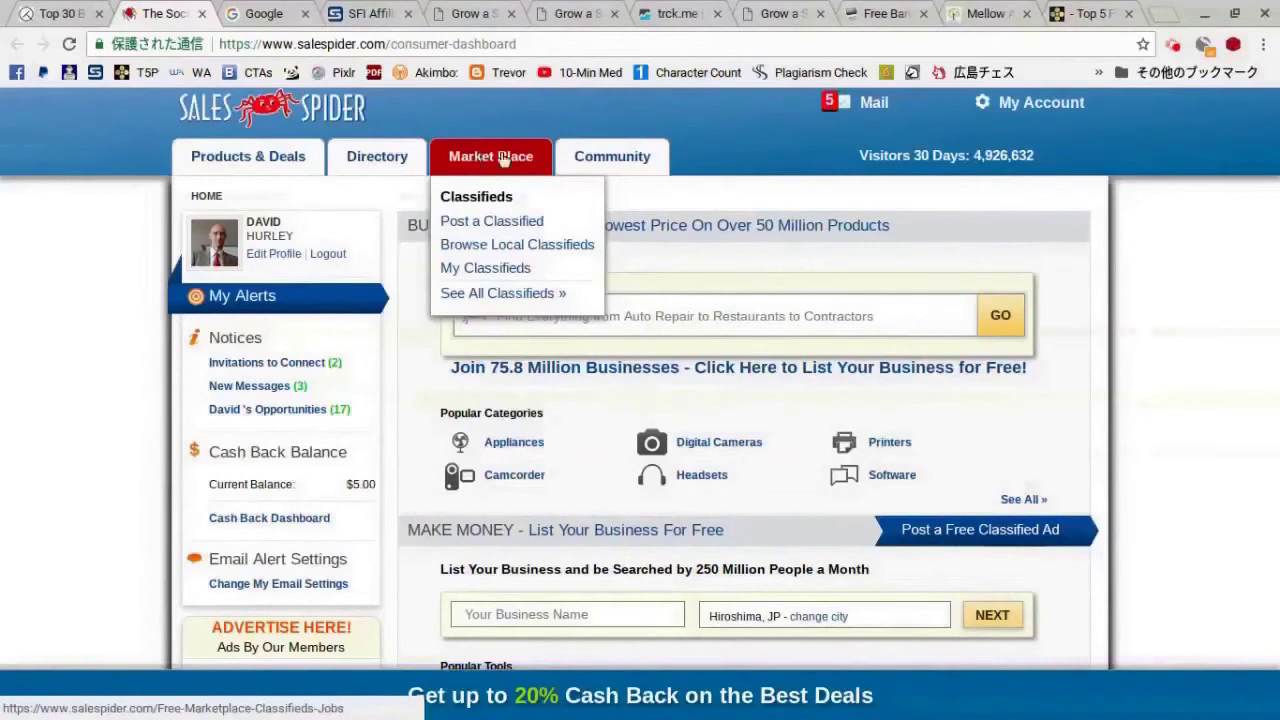
Step: Open the Post a Classified form and review its empty title, description and category fields
click(502, 224)
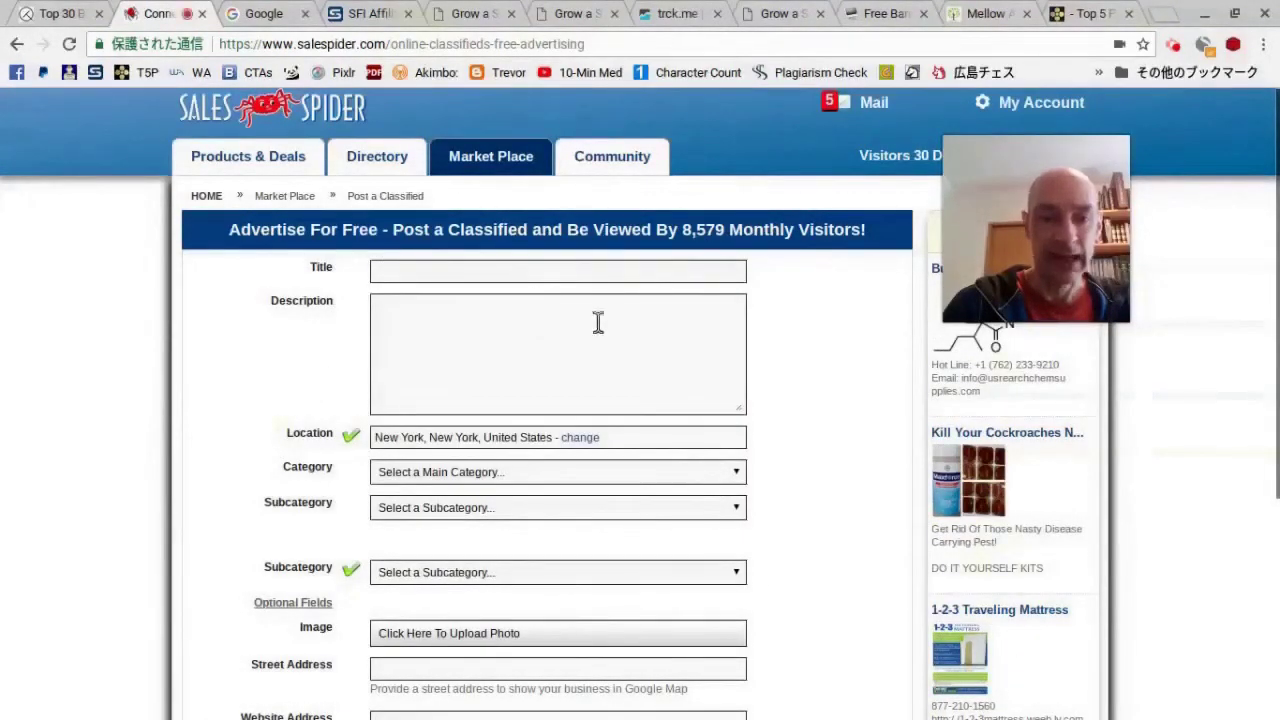
scroll(810, 379, down, 1)
scroll(810, 379, down, 1)
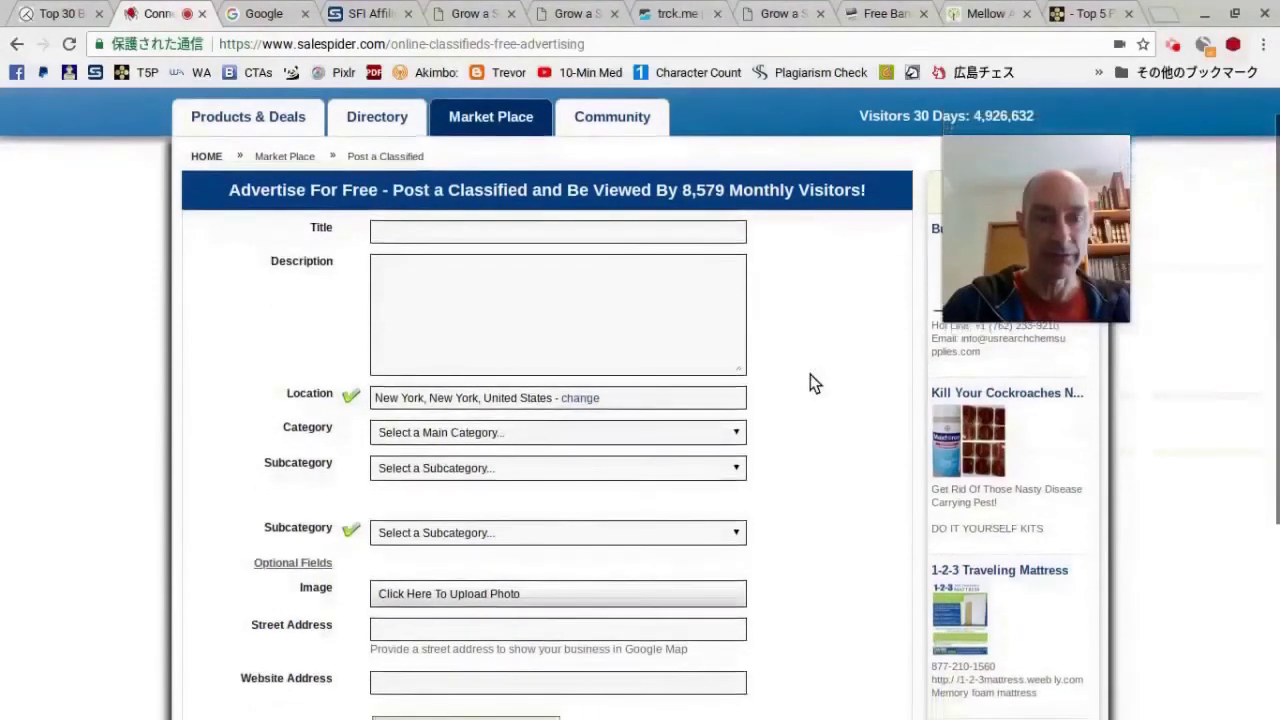
scroll(812, 381, down, 1)
scroll(810, 378, down, 1)
scroll(810, 378, down, 1)
scroll(810, 378, up, 2)
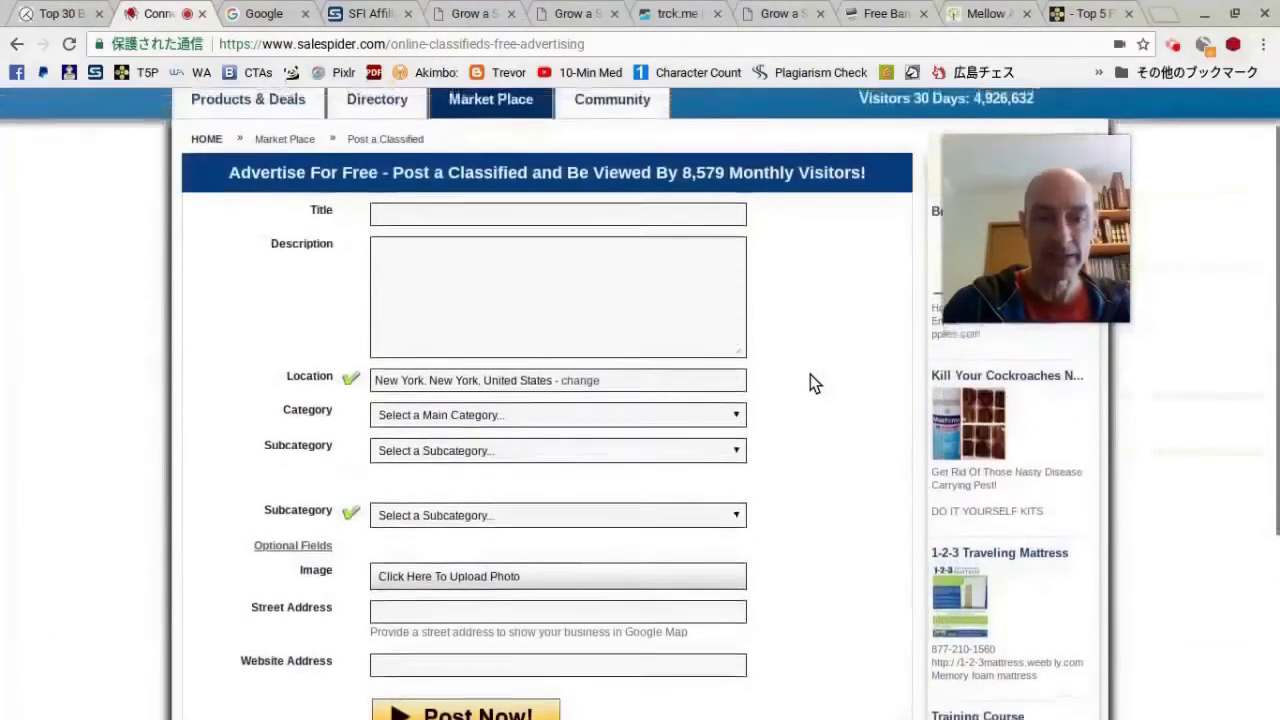
scroll(810, 378, up, 1)
scroll(810, 376, down, 1)
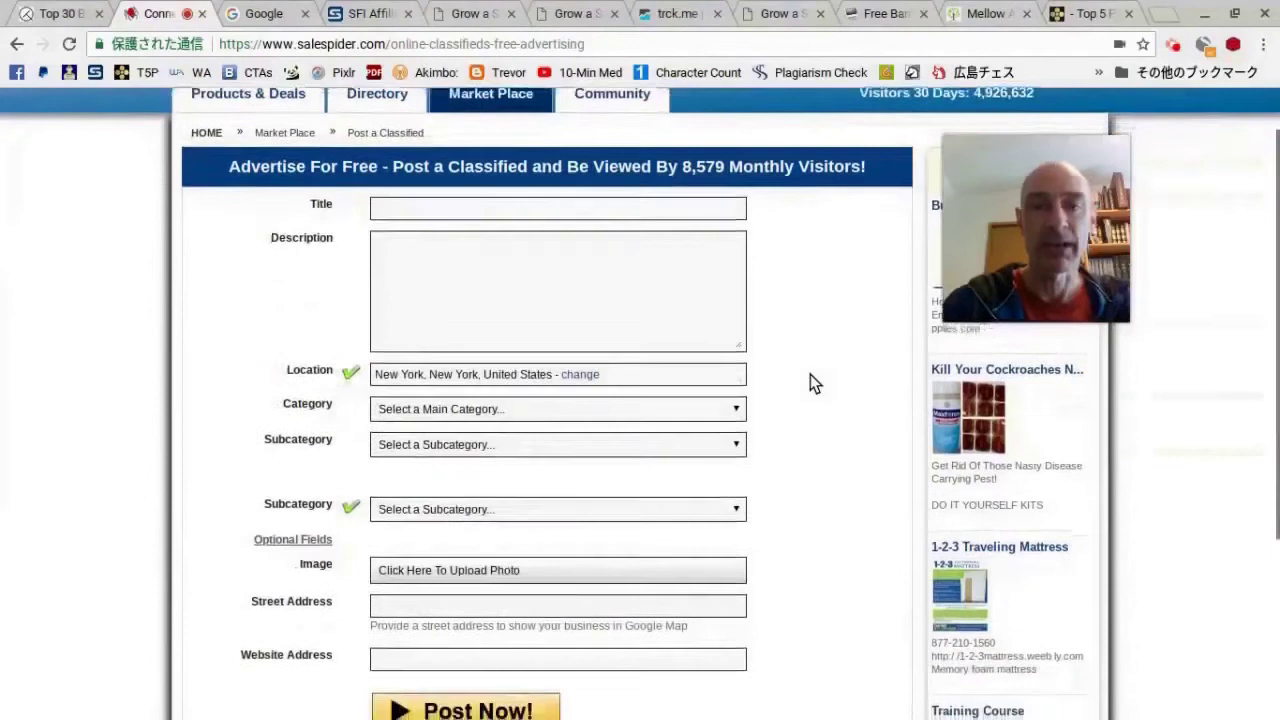
scroll(810, 380, up, 1)
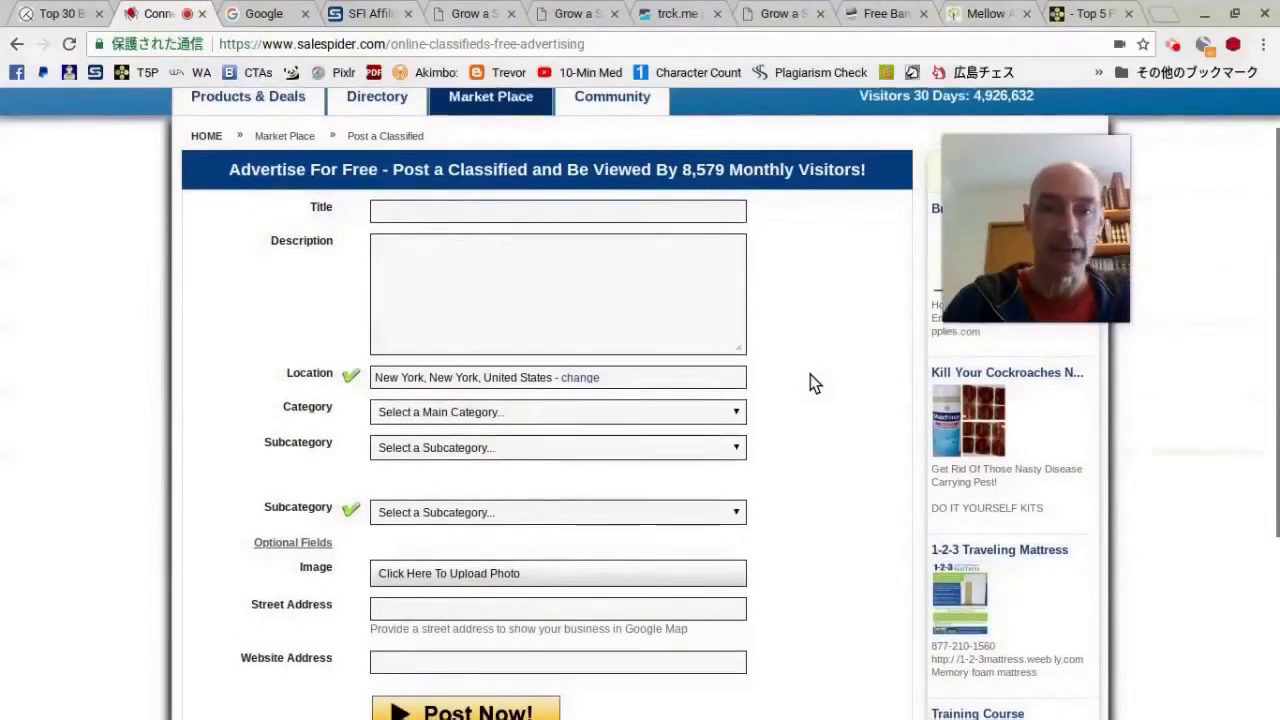
Step: Open the SFI Affiliate Center member alerts page, after glancing back at the classified form
click(362, 17)
scroll(660, 210, up, 4)
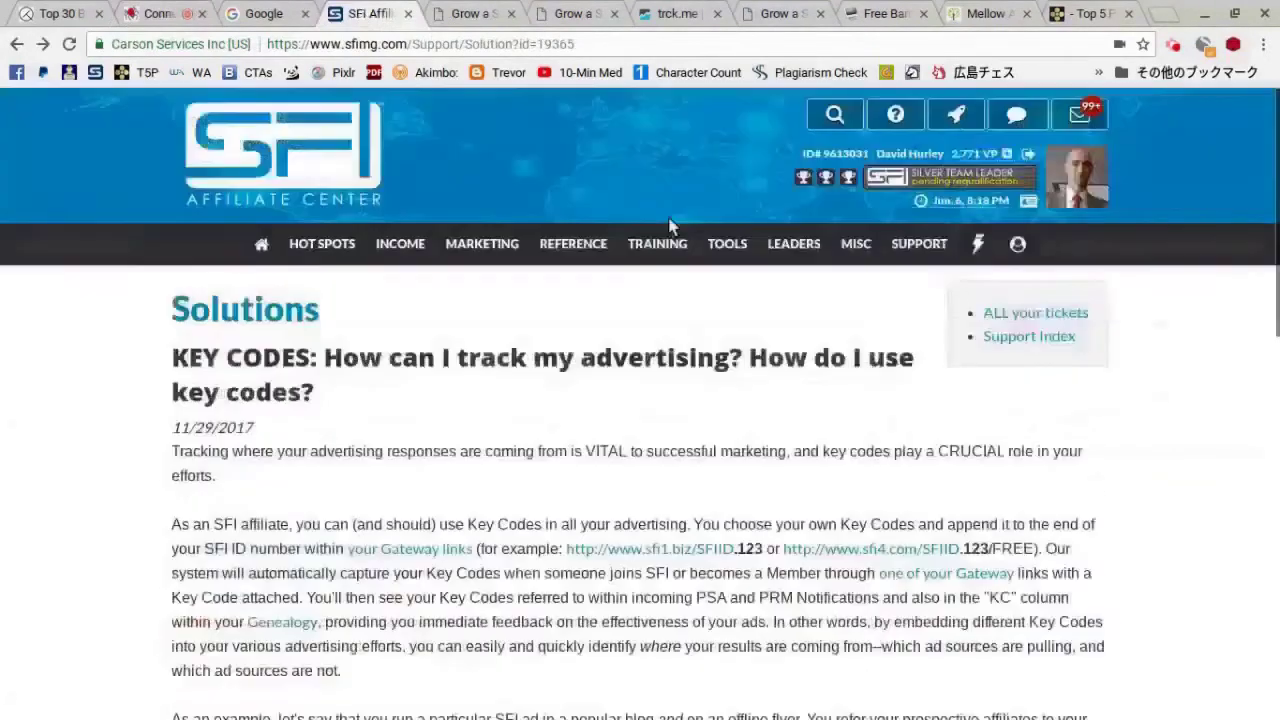
click(258, 245)
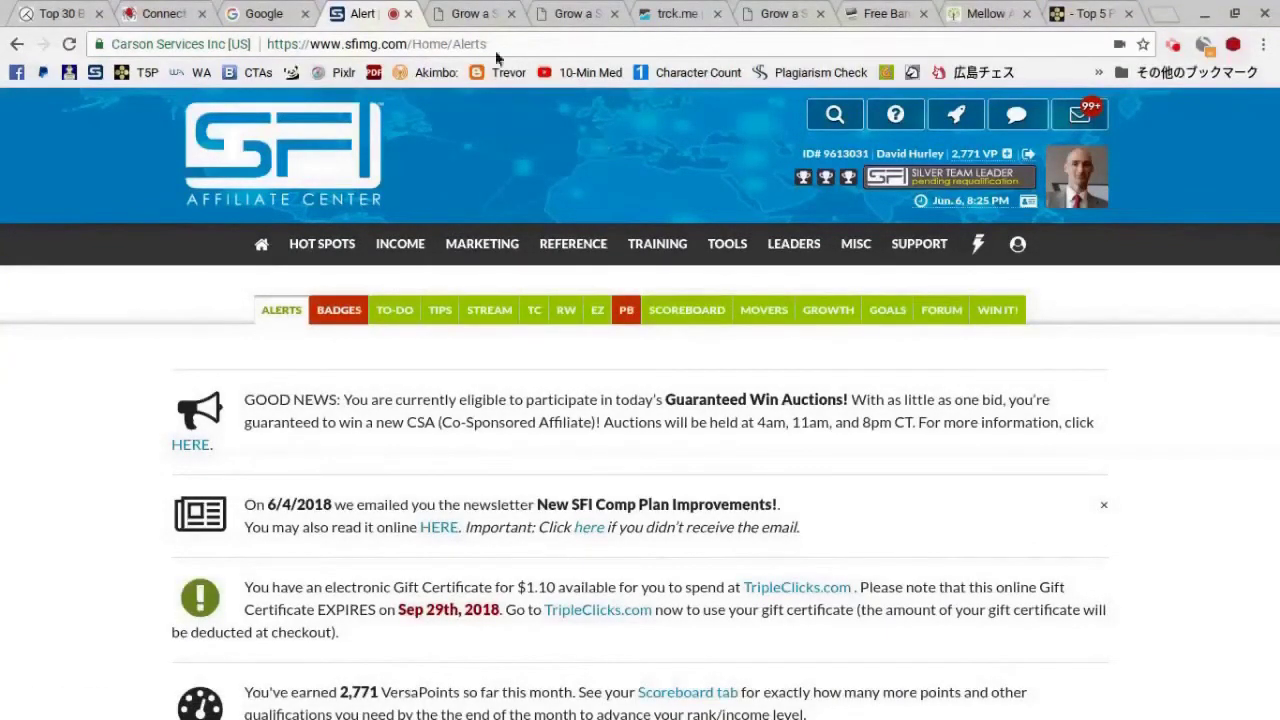
click(155, 14)
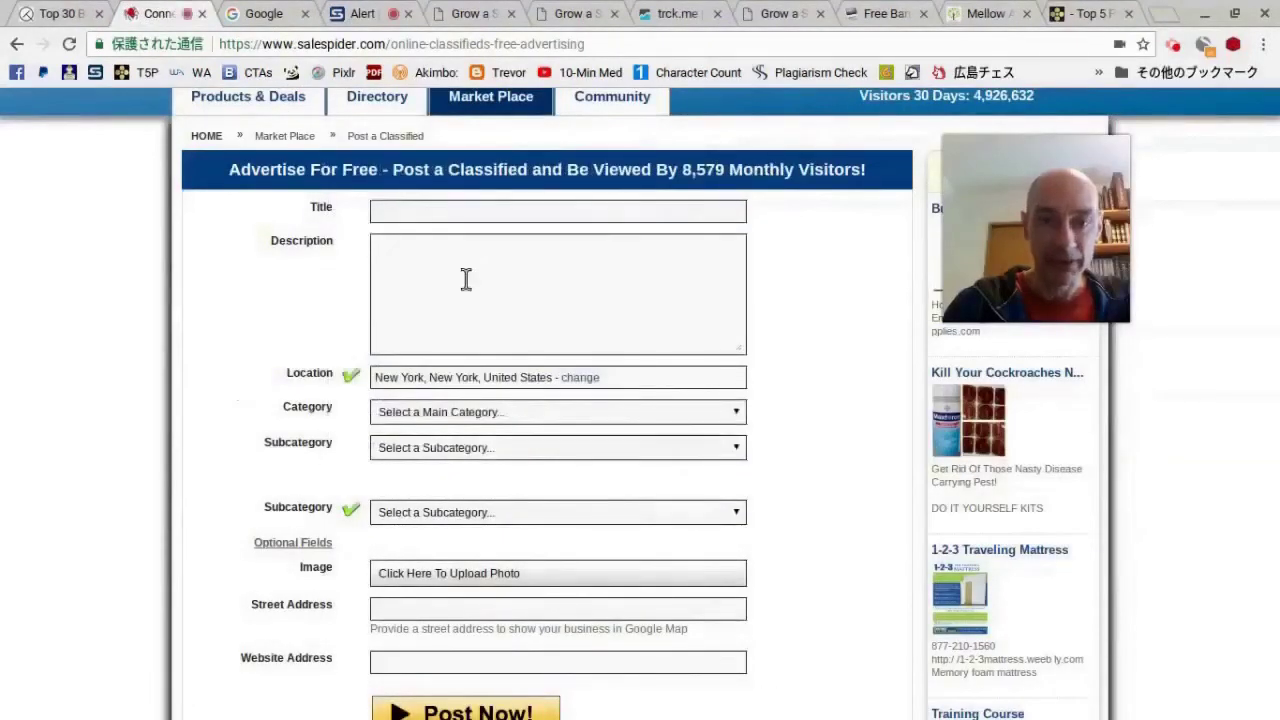
click(385, 12)
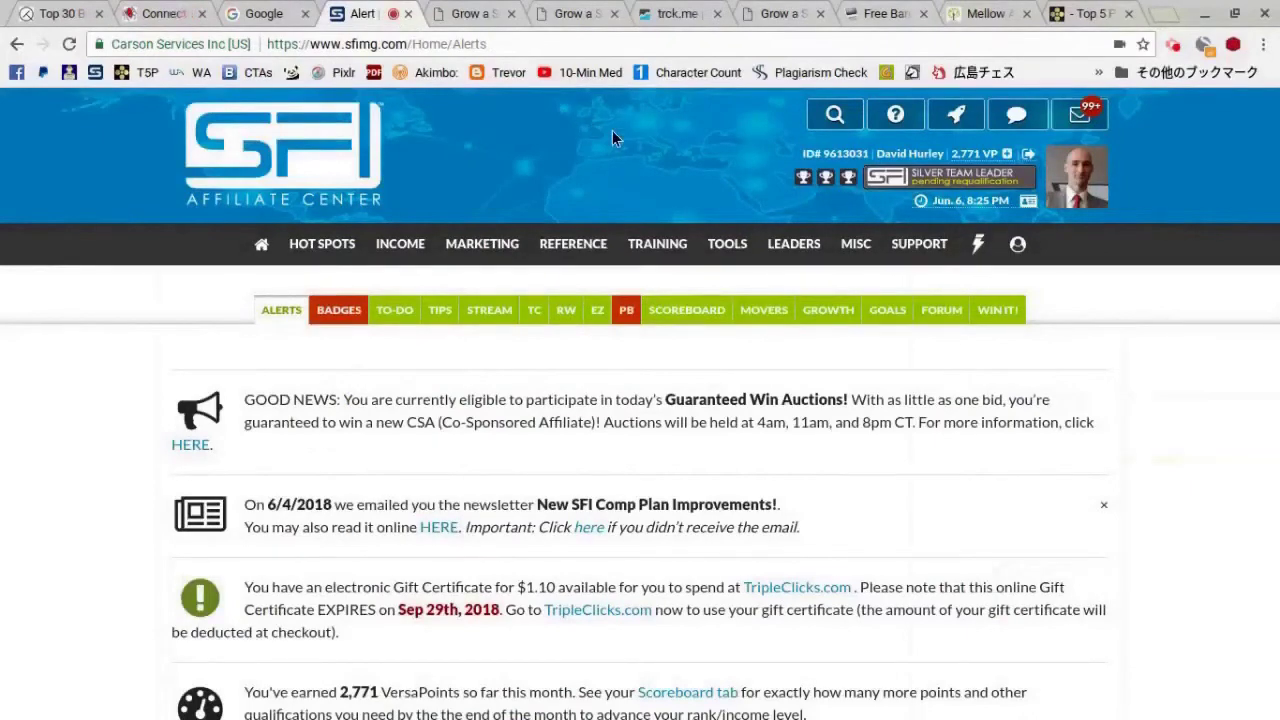
scroll(612, 138, down, 1)
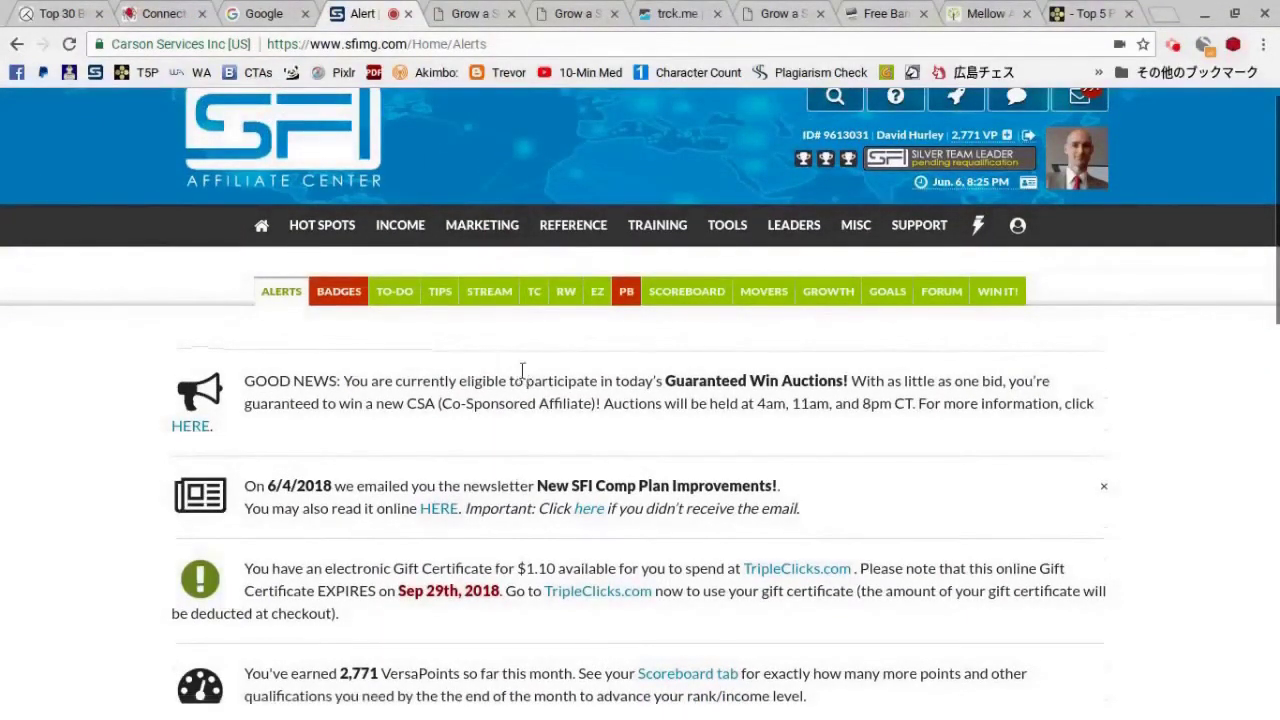
mouse_move(482, 243)
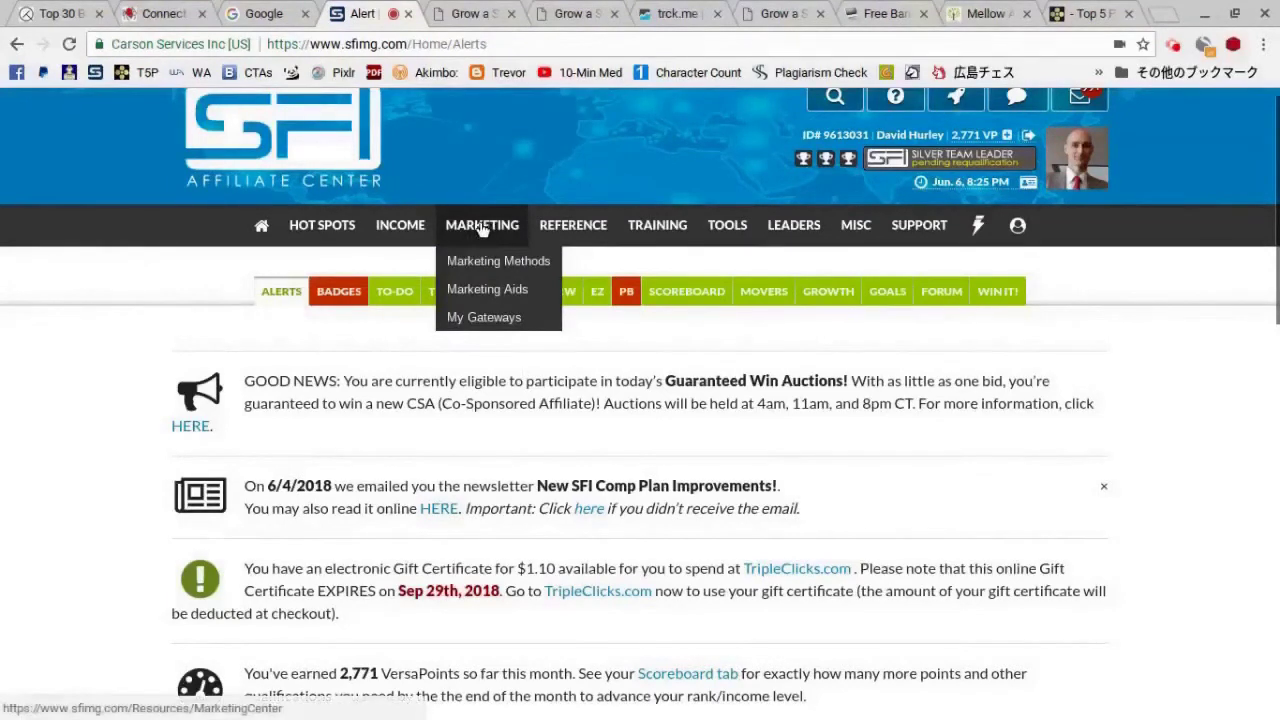
Step: Filter the SFI marketing aids to the SFI program and the Text Ad type
click(487, 290)
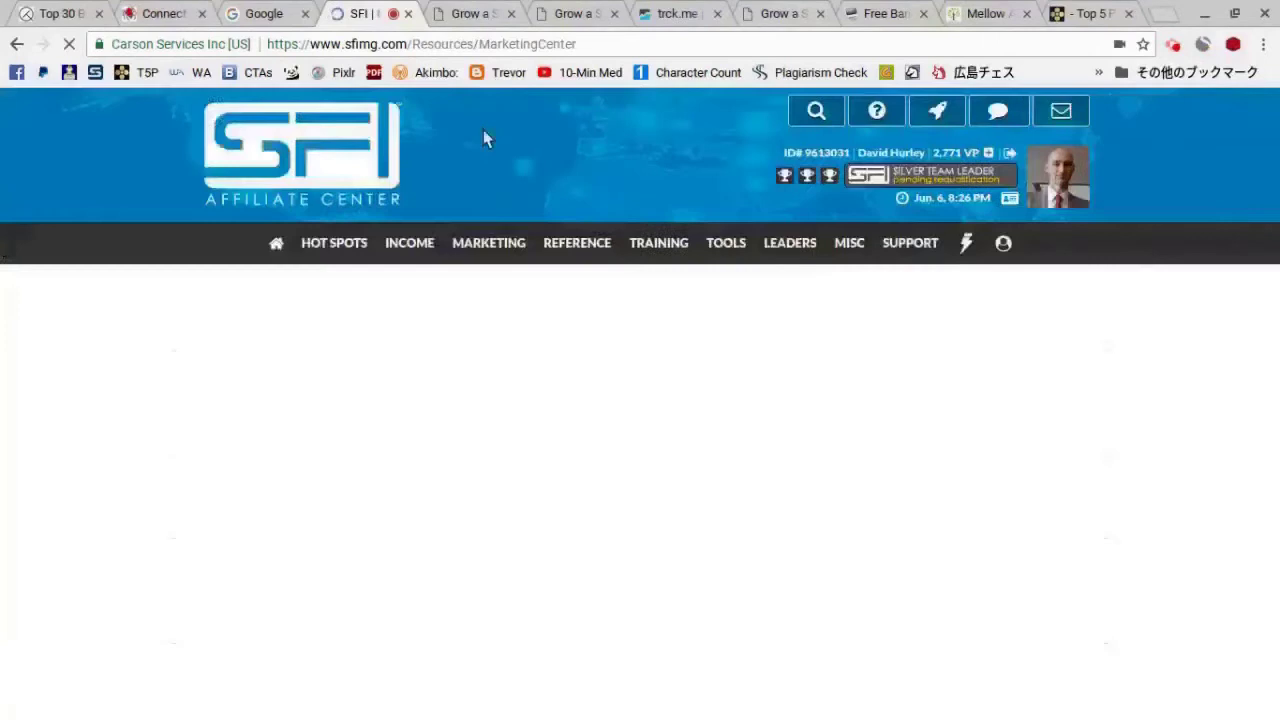
scroll(350, 440, down, 2)
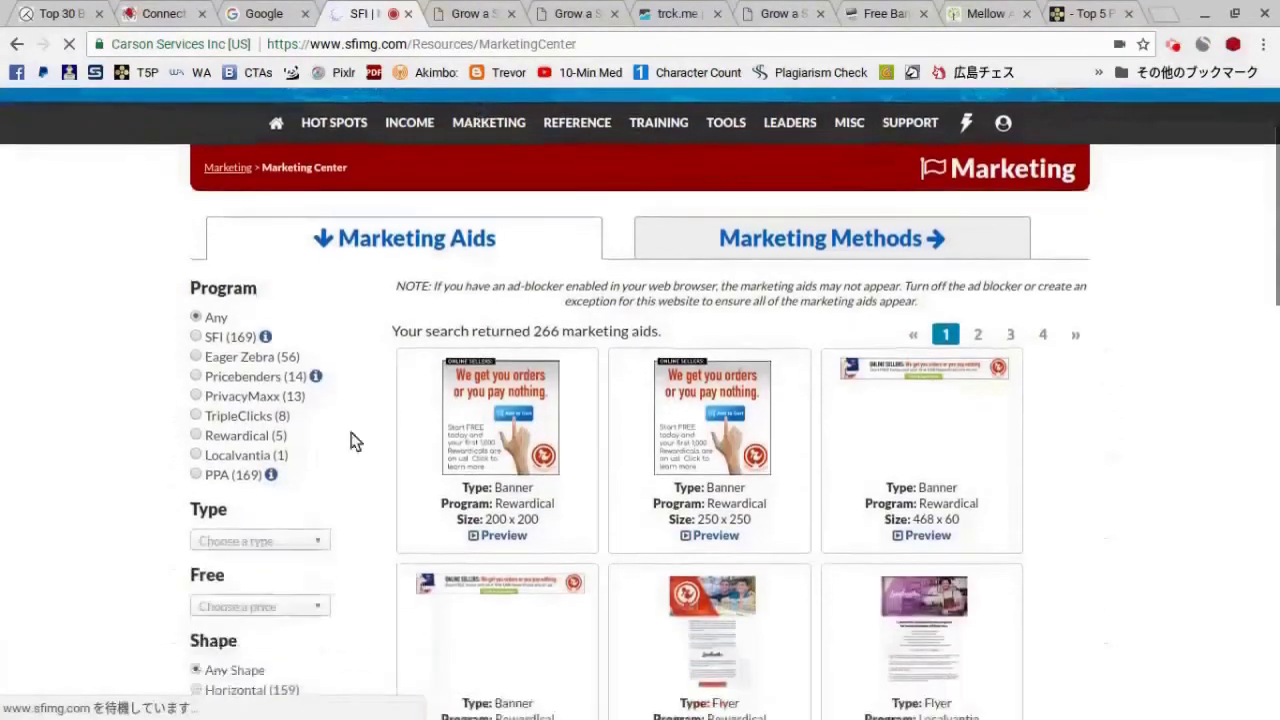
scroll(351, 440, down, 1)
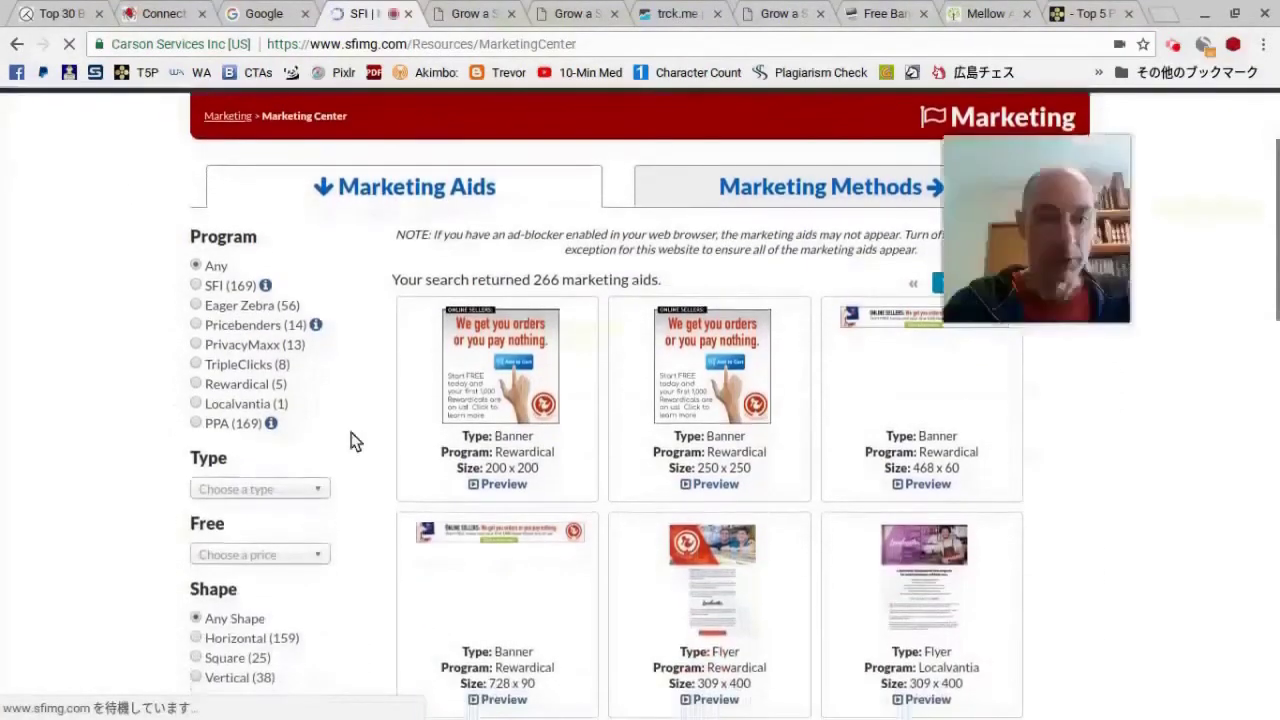
click(196, 285)
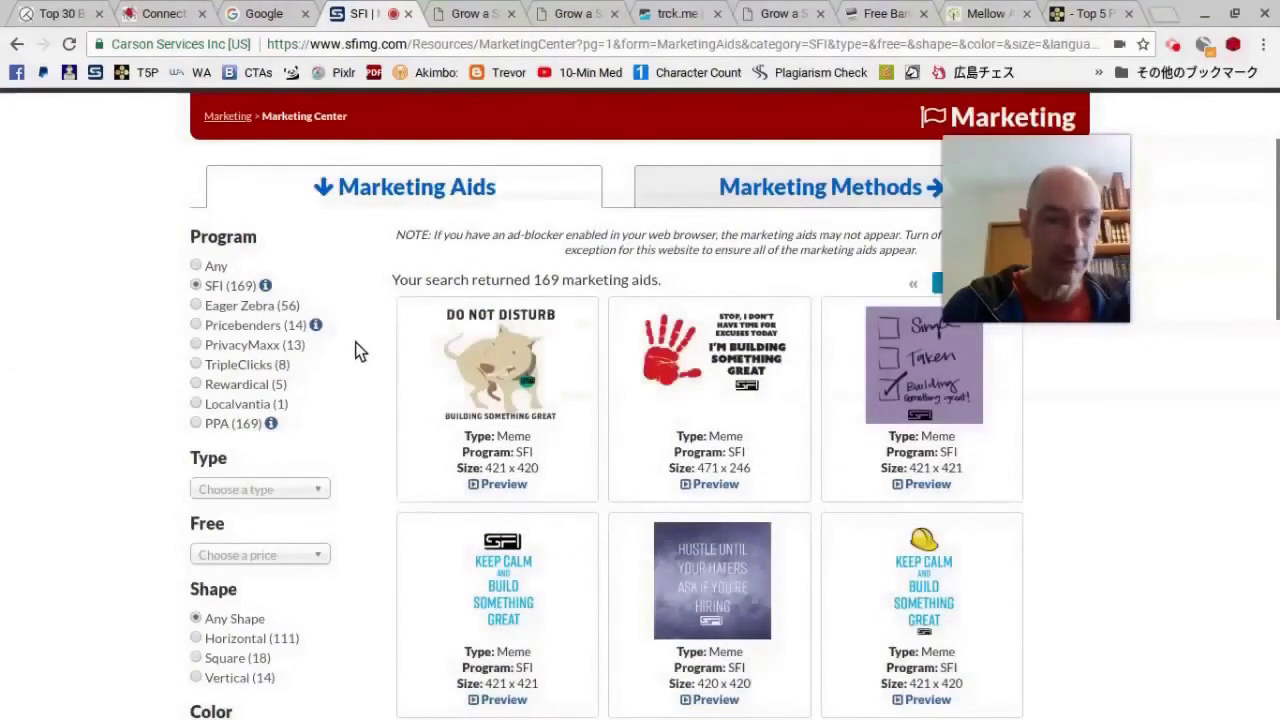
scroll(357, 321, down, 2)
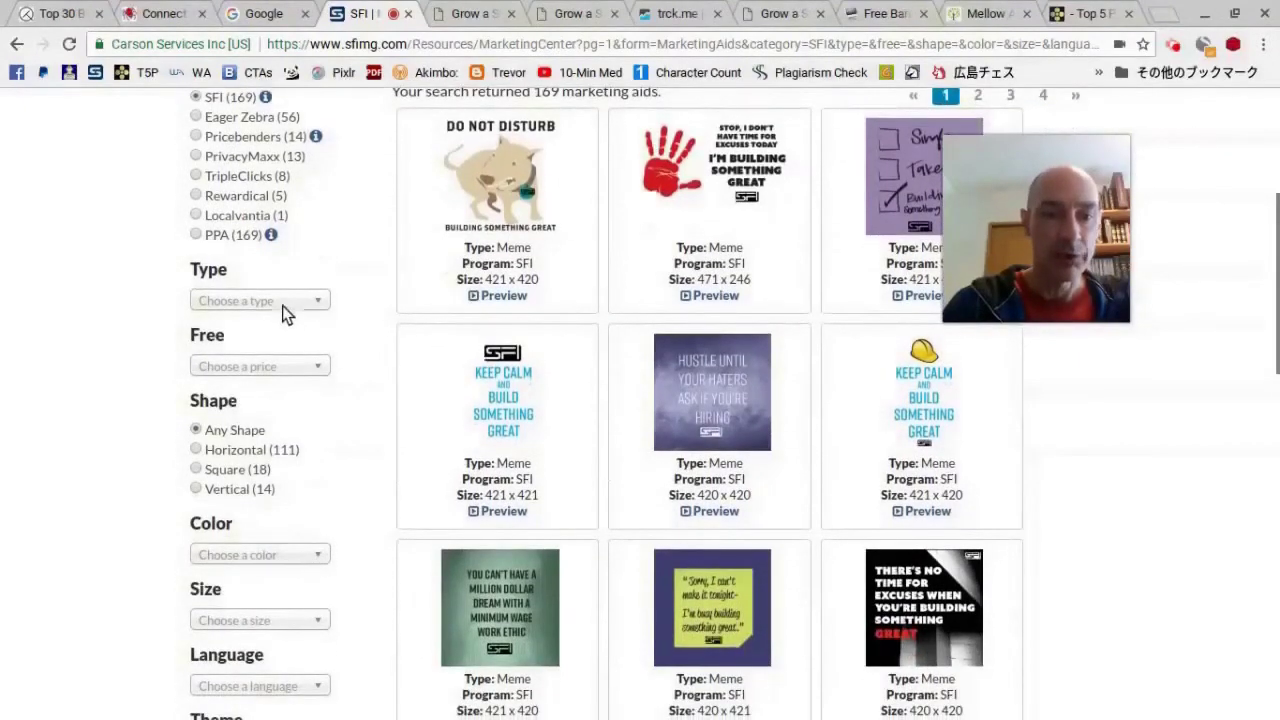
click(282, 302)
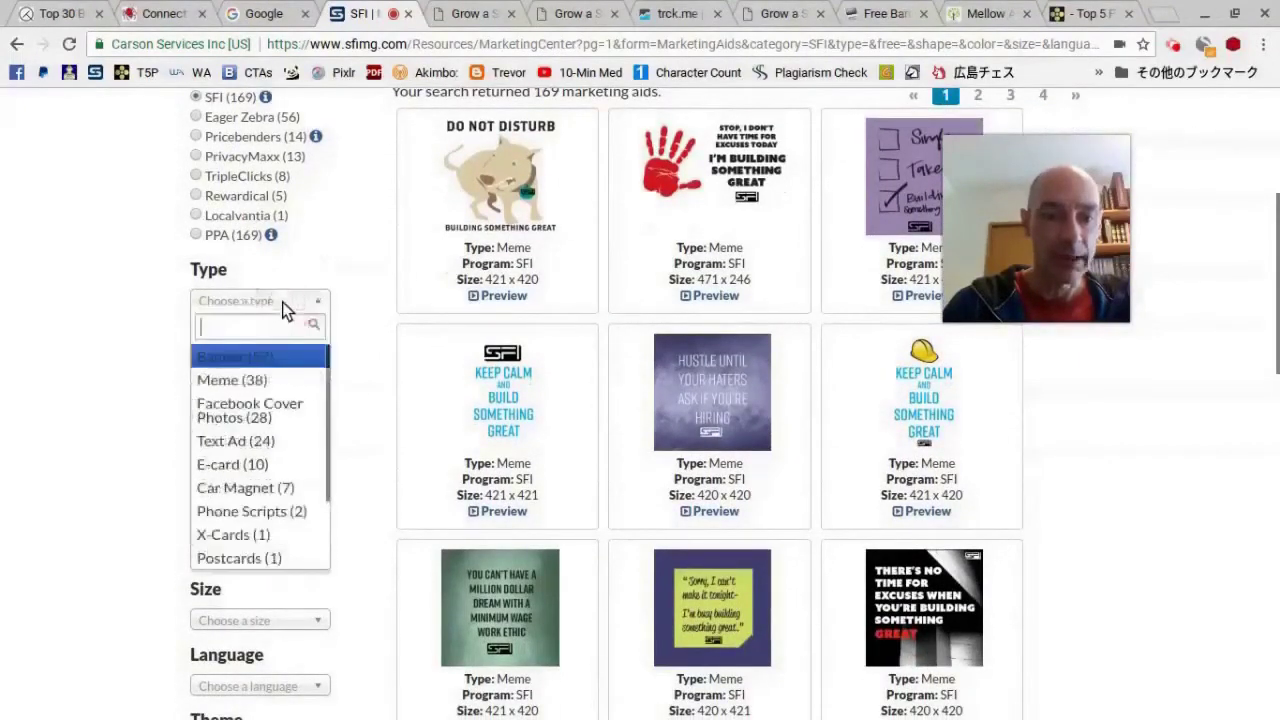
click(252, 441)
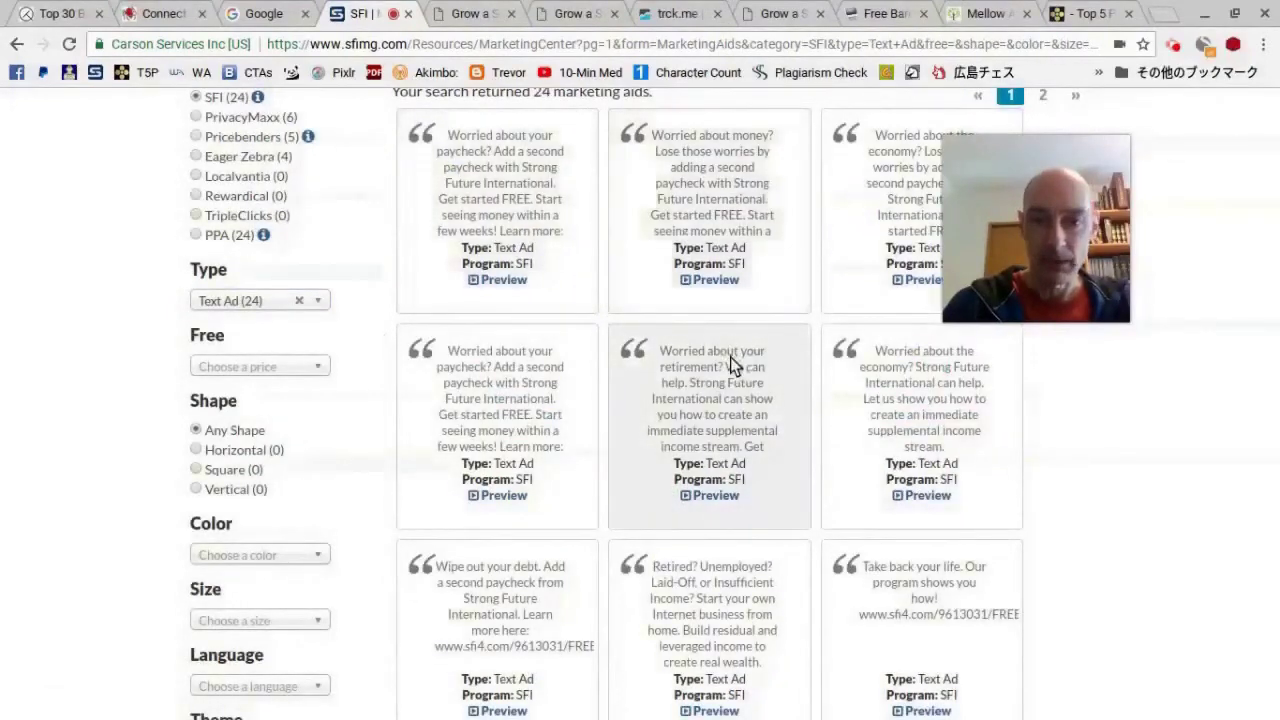
Step: Browse the 24 SFI text ads, then return to the blank SalesSpider classified form
scroll(730, 357, down, 2)
drag(972, 267, 1108, 220)
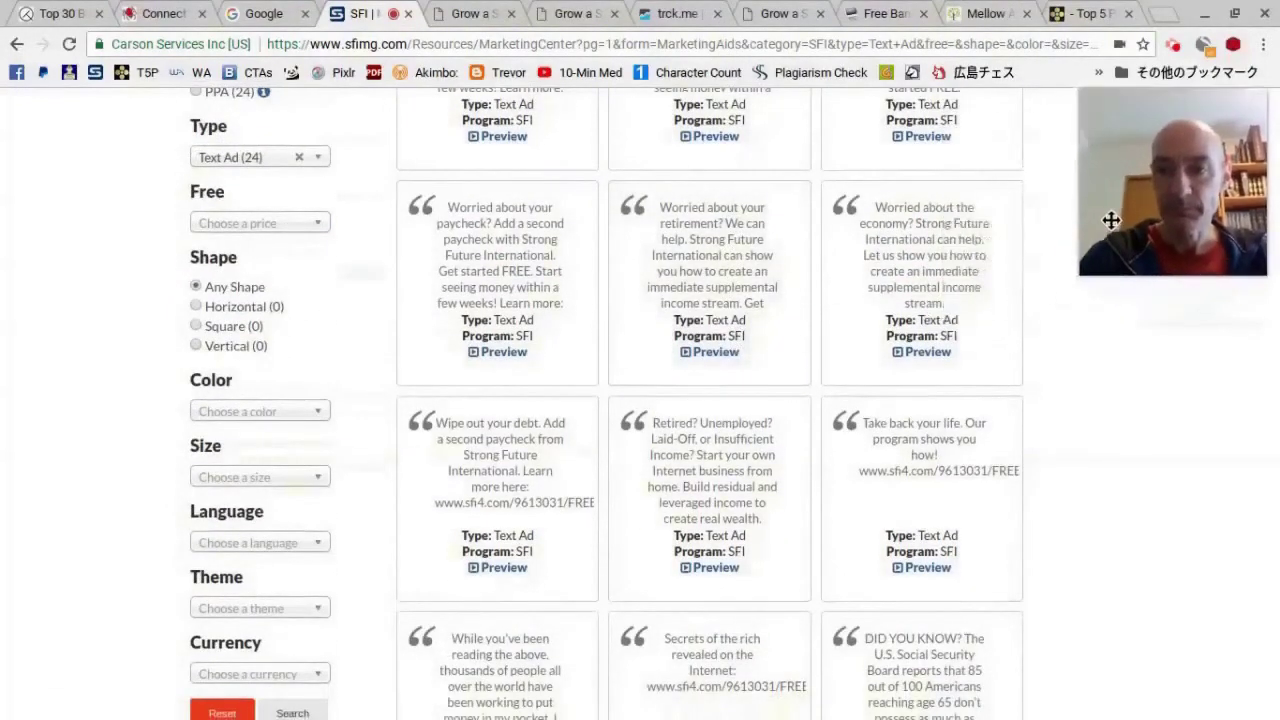
scroll(1009, 443, down, 2)
scroll(1009, 443, down, 3)
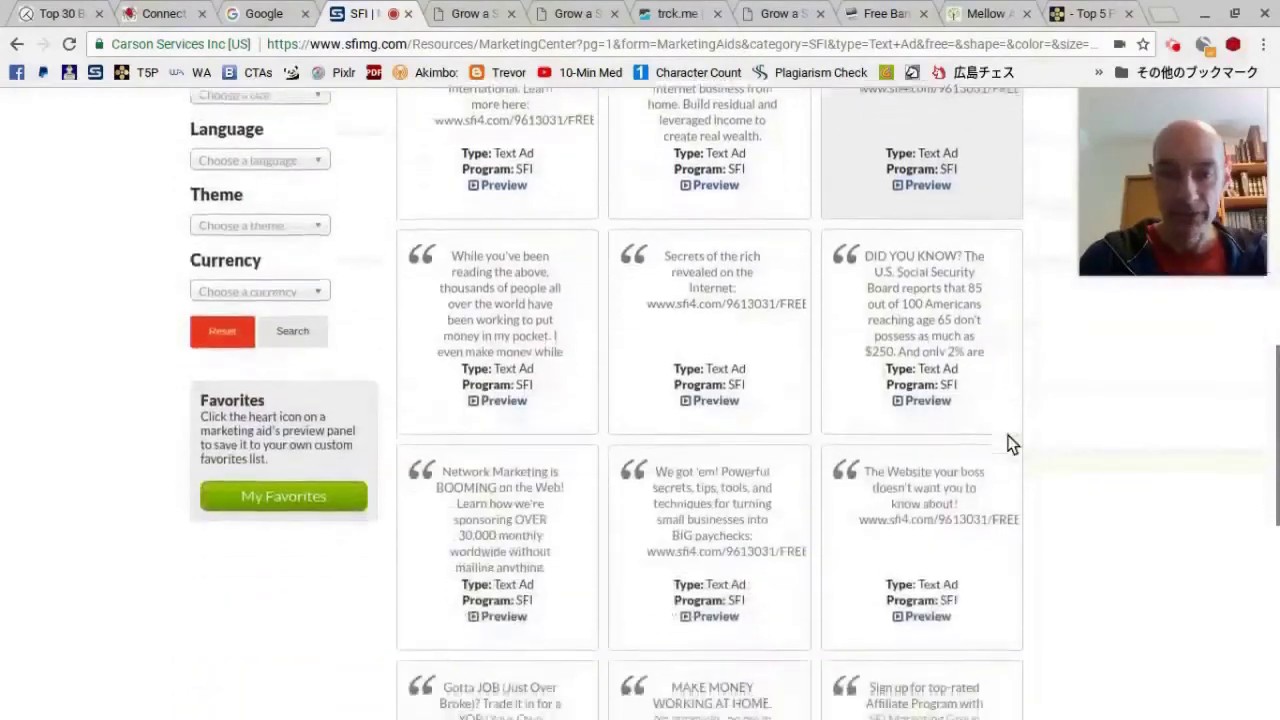
scroll(1009, 443, down, 3)
scroll(1006, 443, up, 5)
scroll(1006, 443, up, 5)
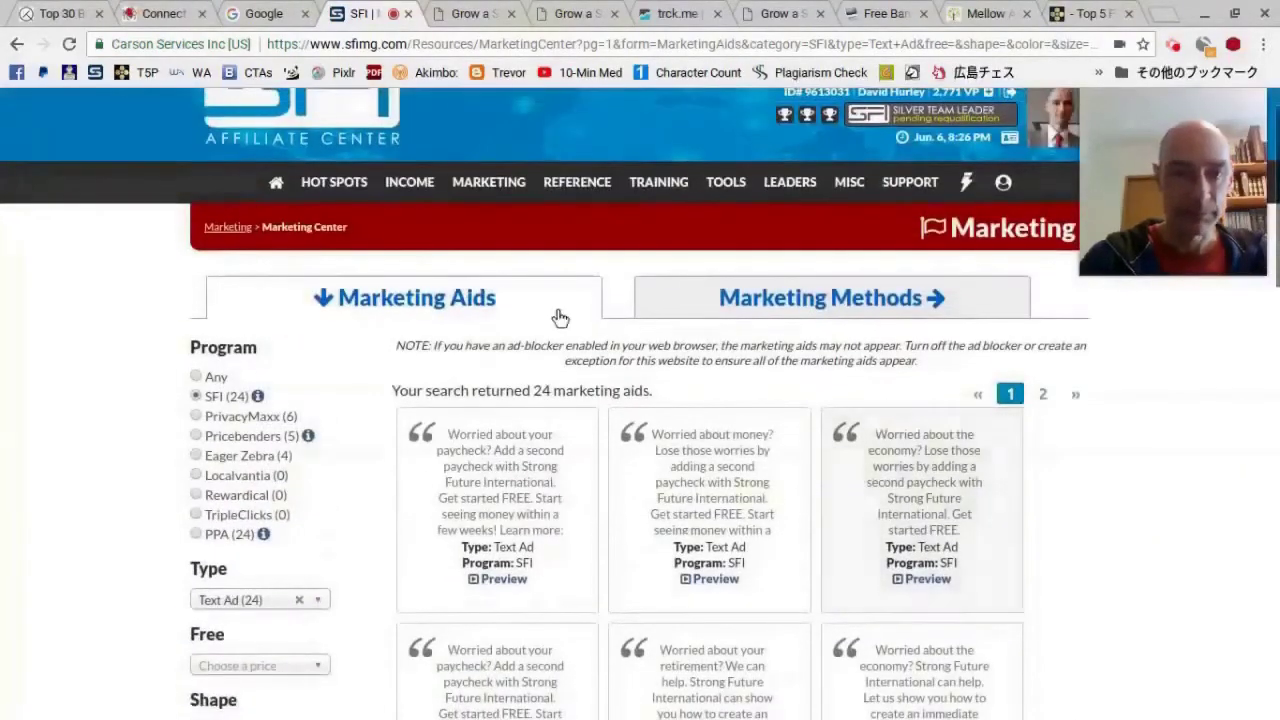
click(160, 14)
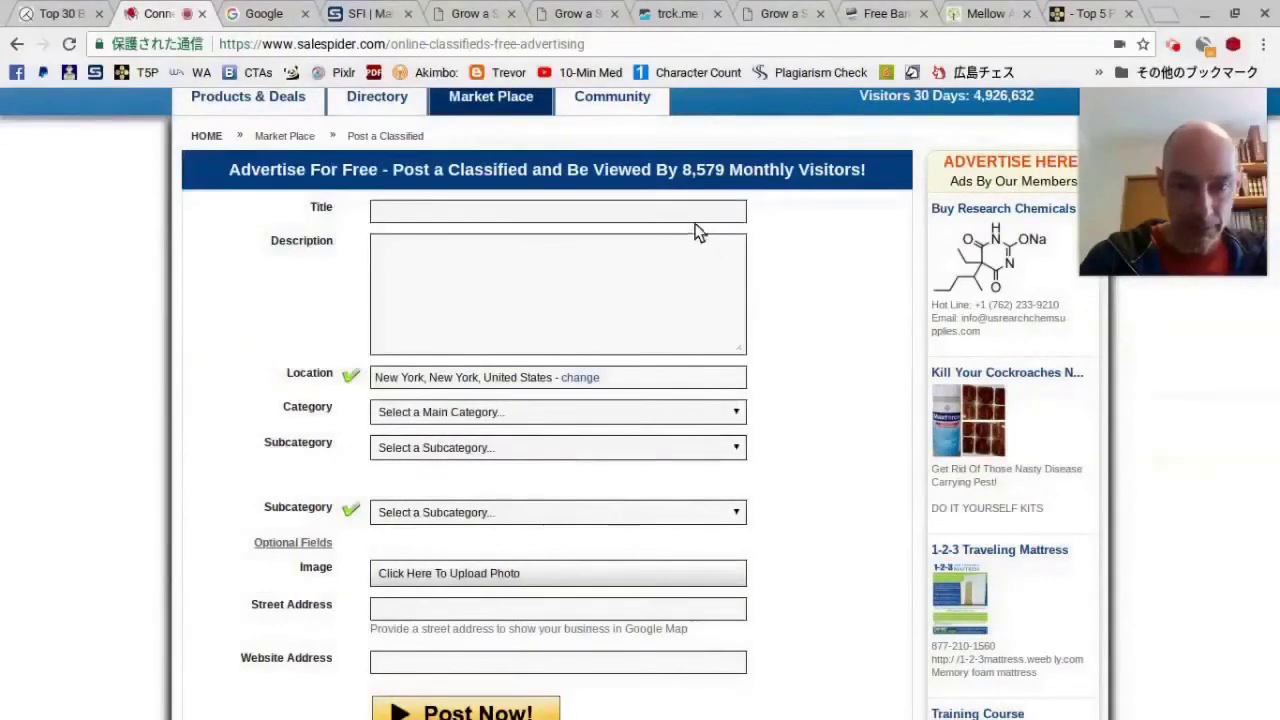
click(680, 212)
Step: Select the SalesSpider description field, then return to the SFI text ad list
click(678, 278)
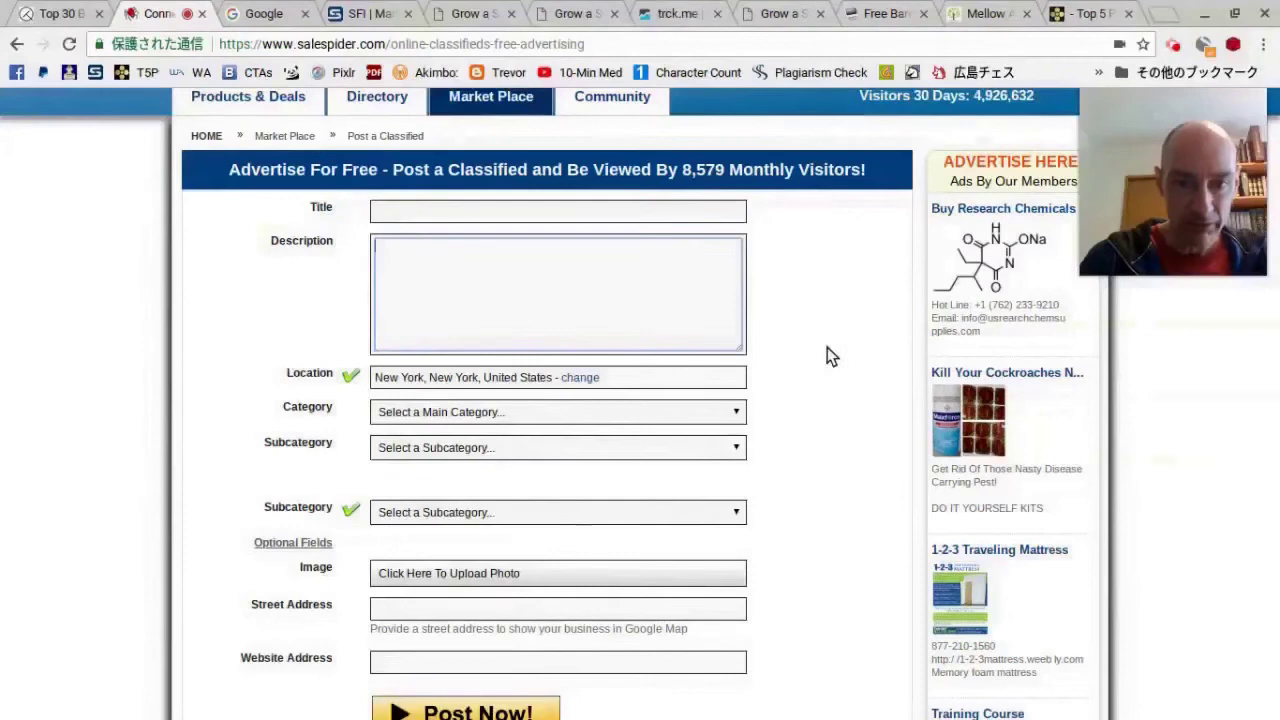
scroll(827, 348, down, 2)
scroll(827, 348, up, 2)
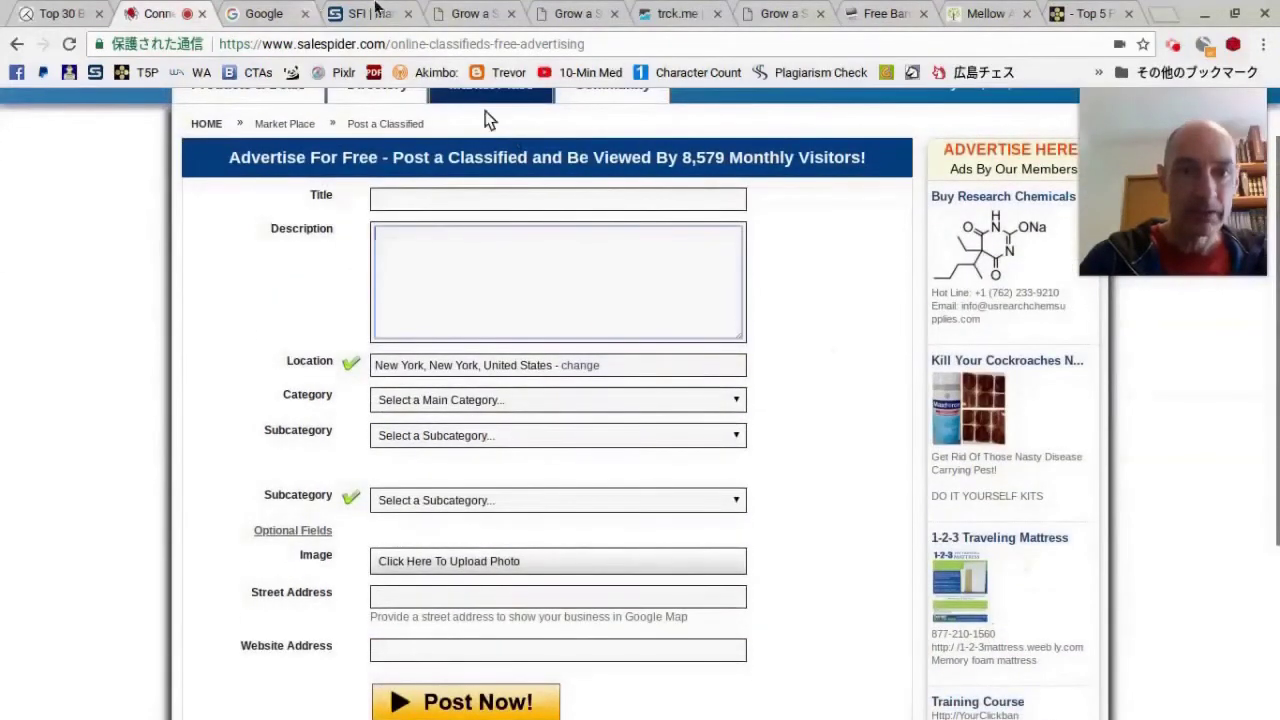
click(375, 8)
scroll(748, 508, down, 2)
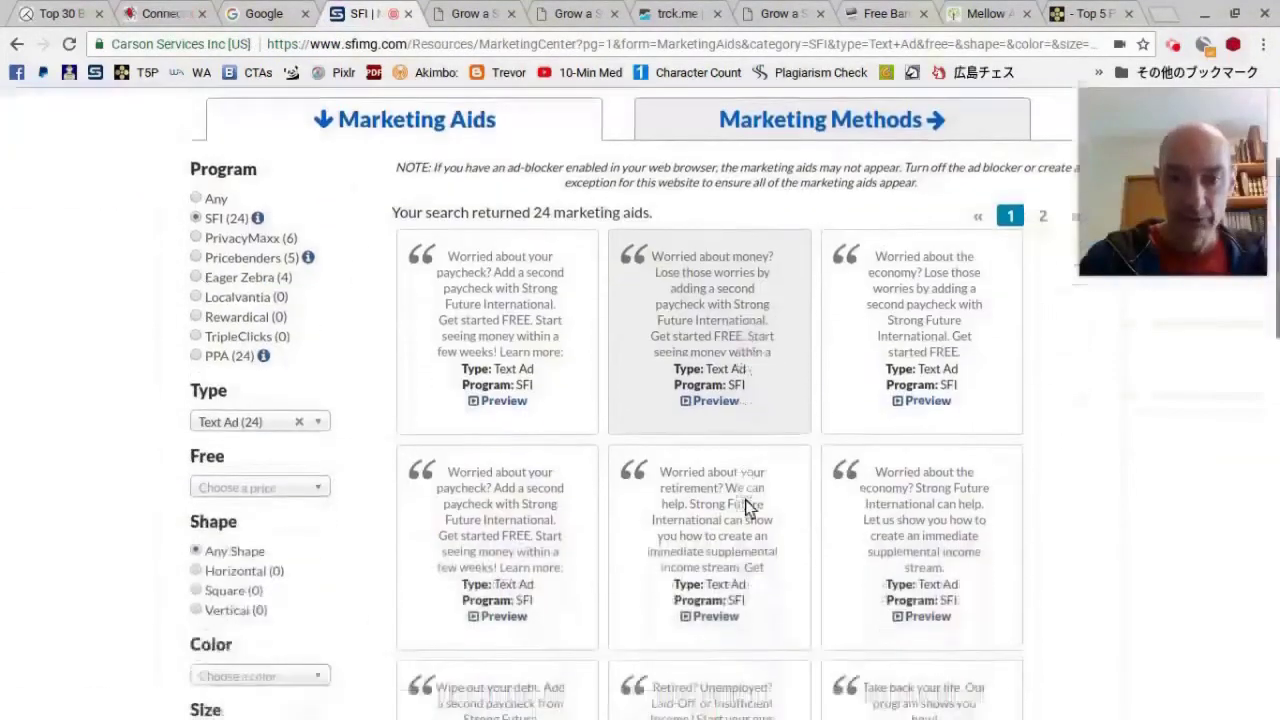
scroll(745, 508, down, 2)
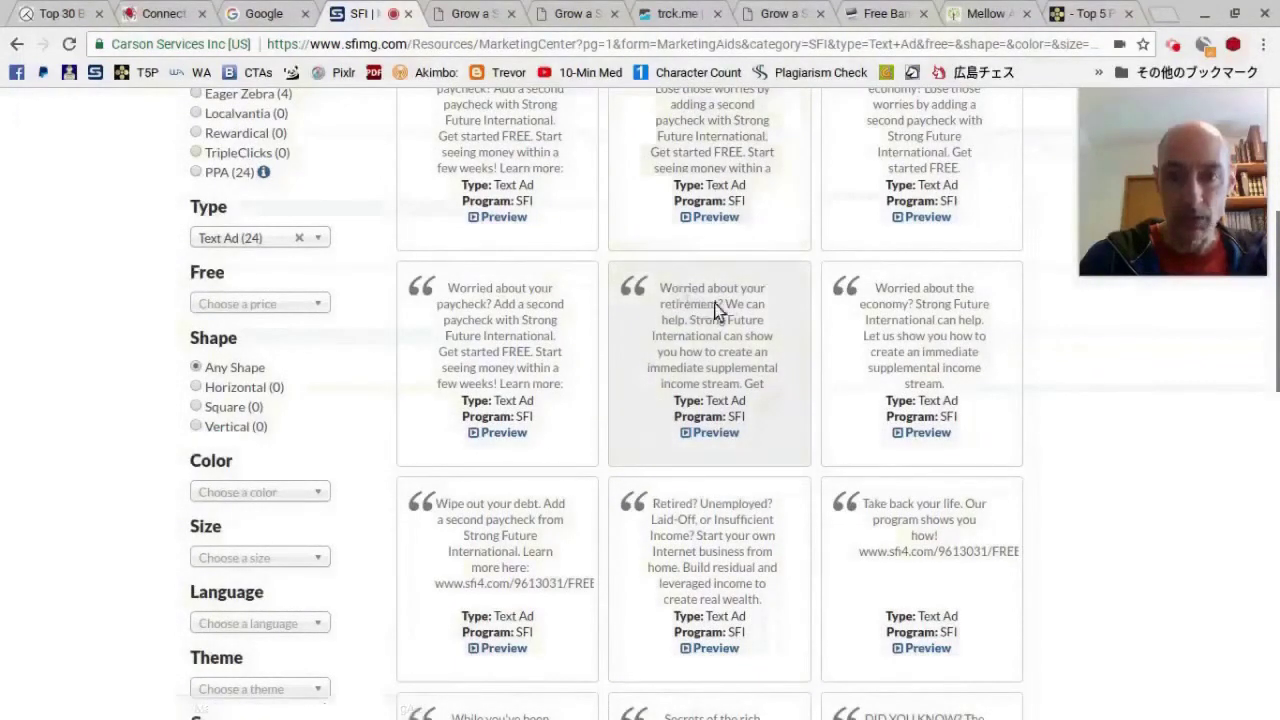
Step: Preview and copy the full 'Worried about your retirement?' text ad for SalesSpider
click(718, 433)
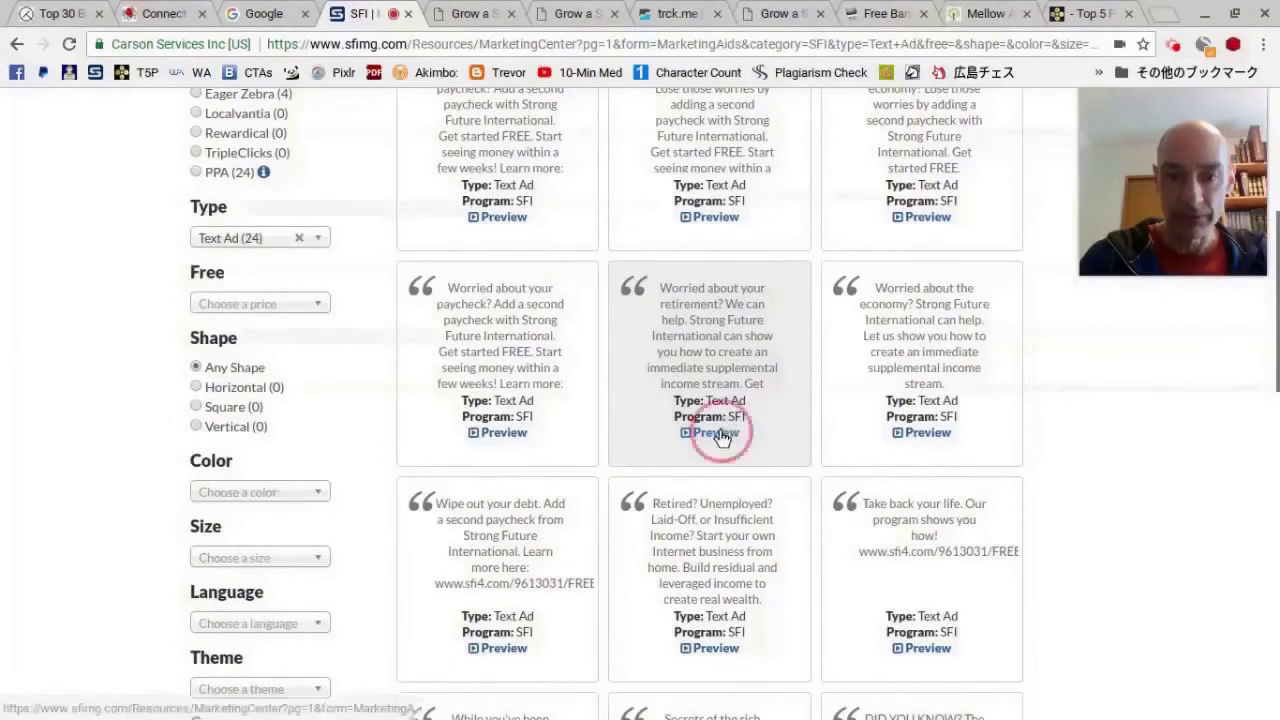
scroll(720, 430, down, 1)
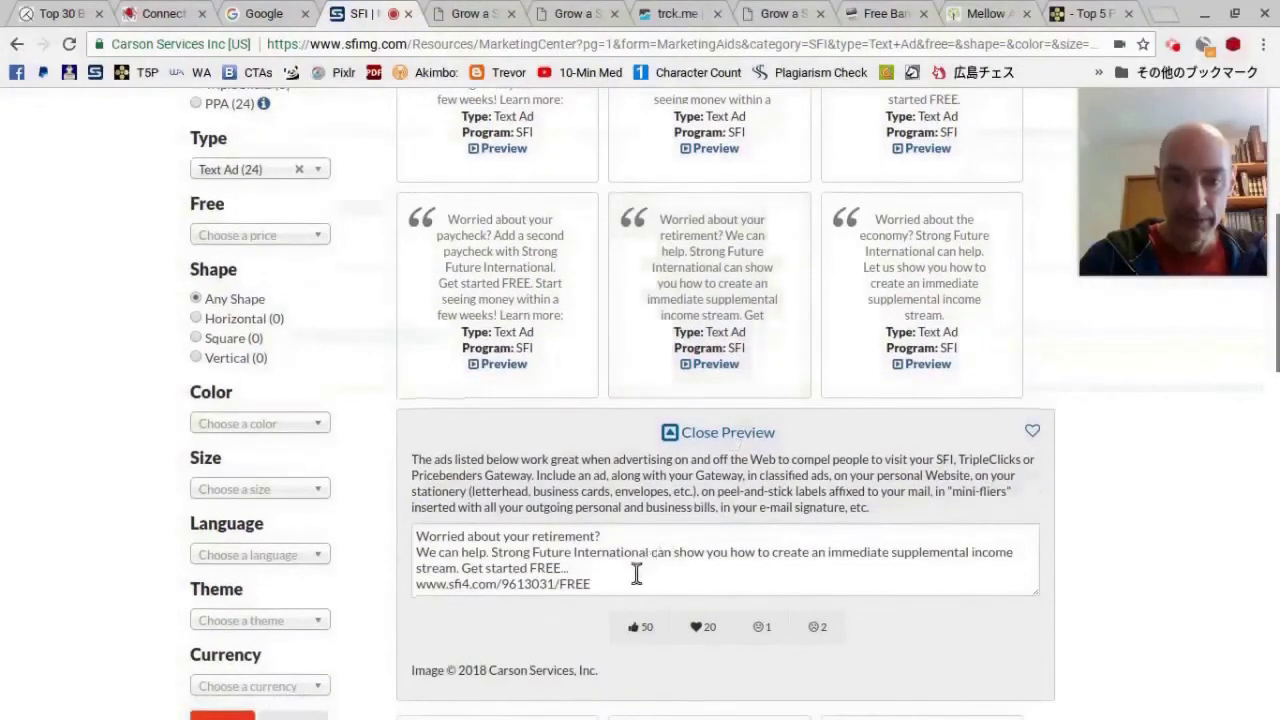
click(604, 588)
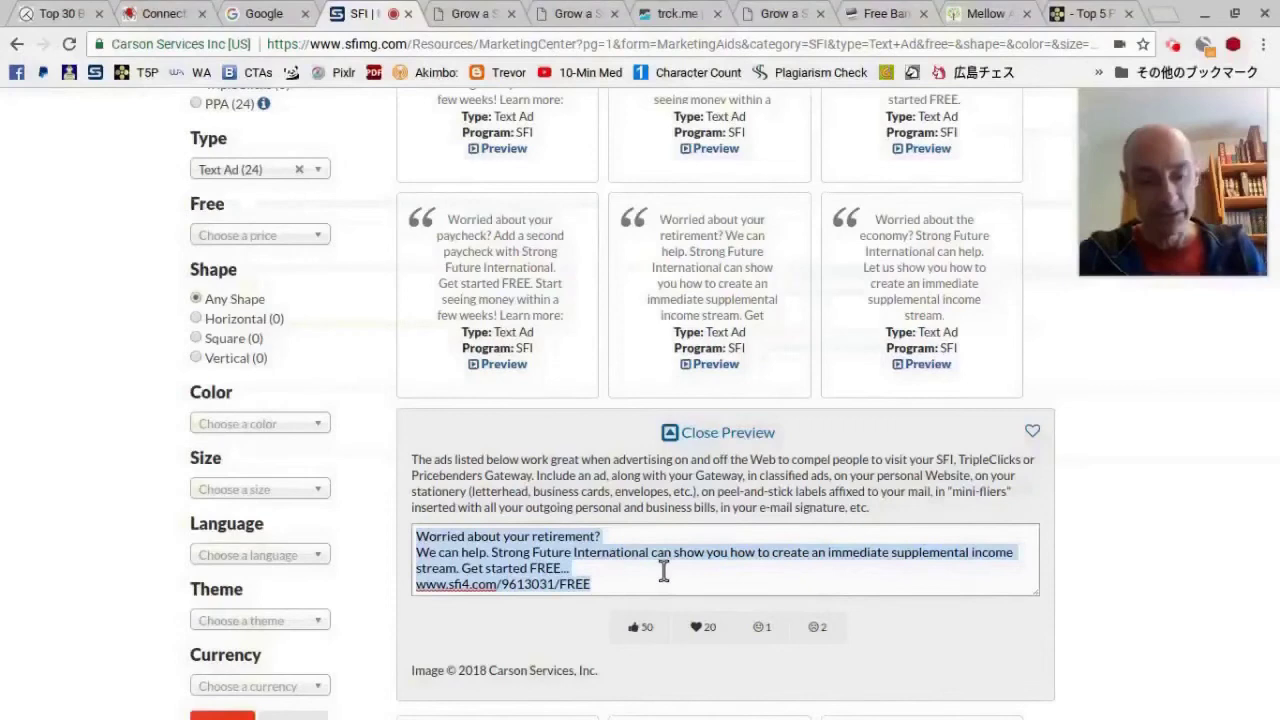
mouse_move(264, 704)
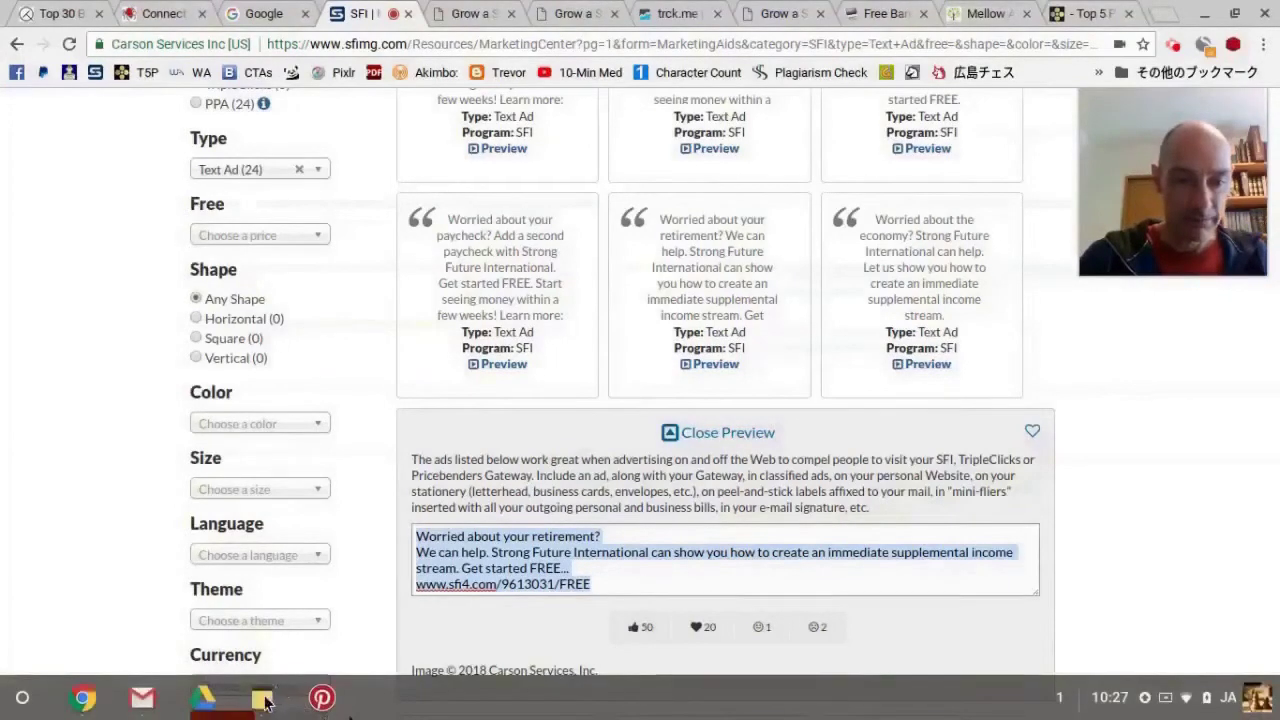
click(160, 13)
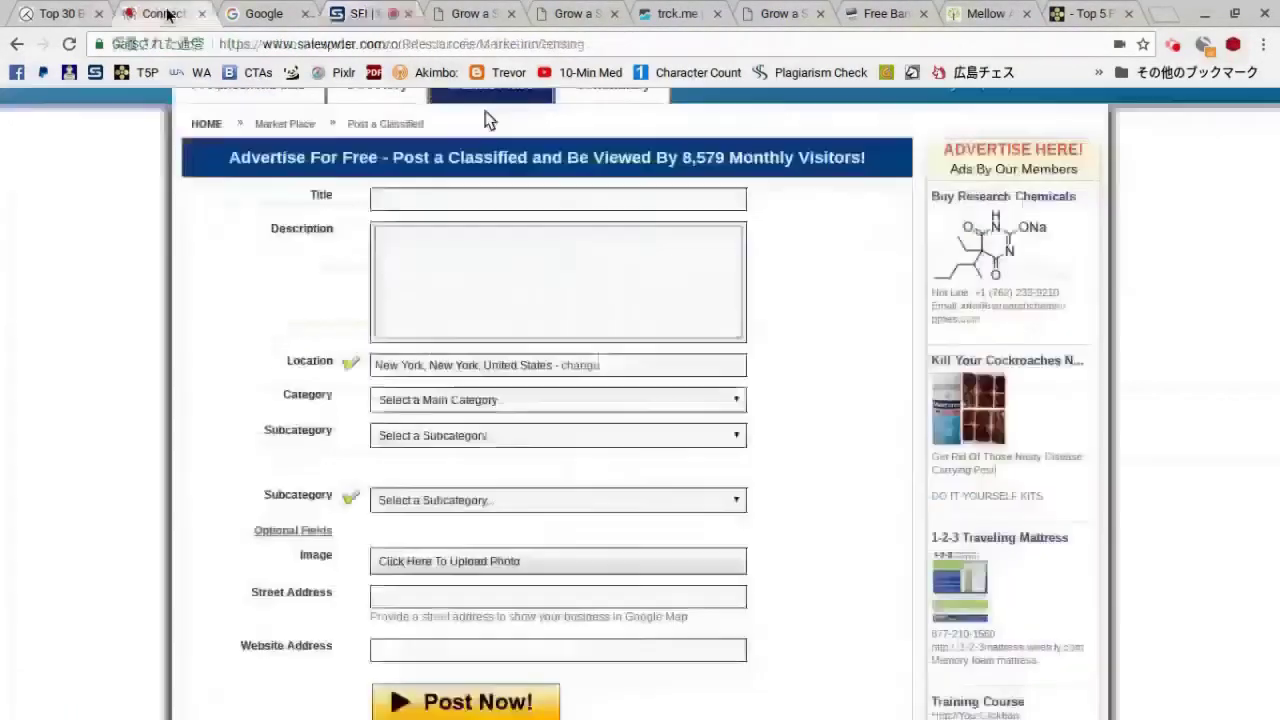
Step: Paste the retirement ad into Description and cut out its opening question line
click(424, 259)
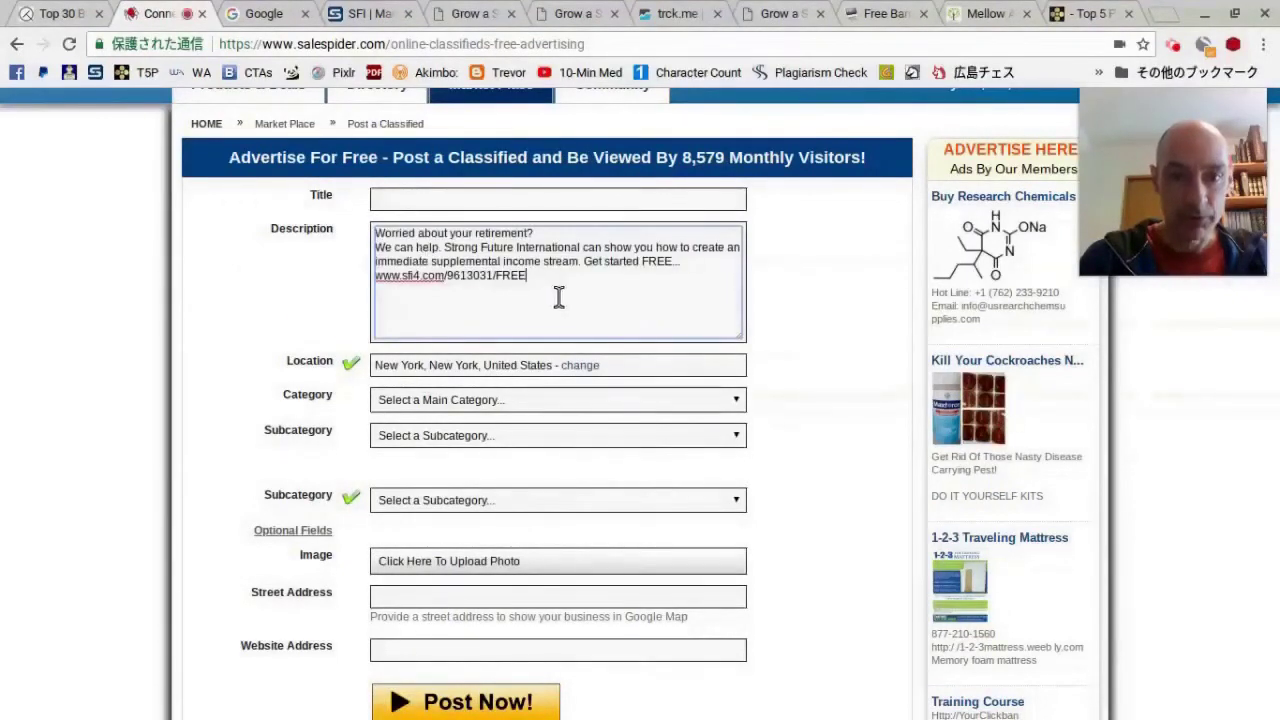
scroll(573, 300, up, 1)
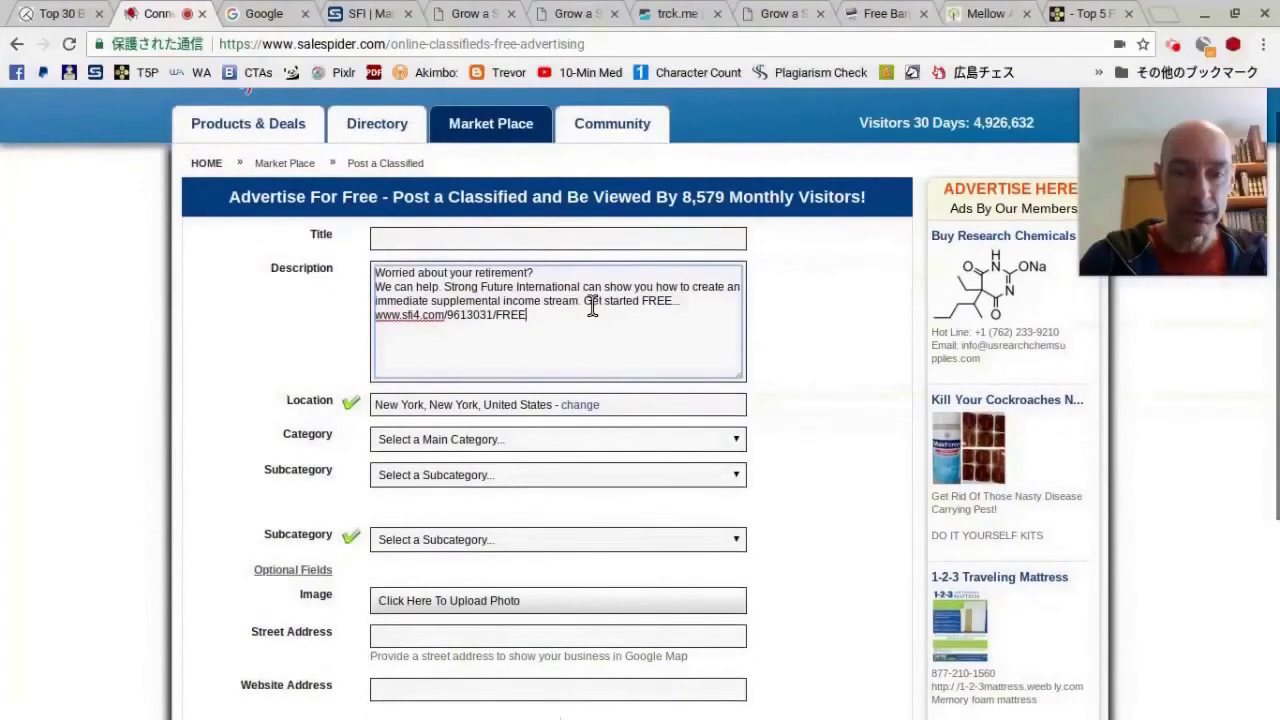
drag(566, 275, 376, 283)
key(ctrl+c)
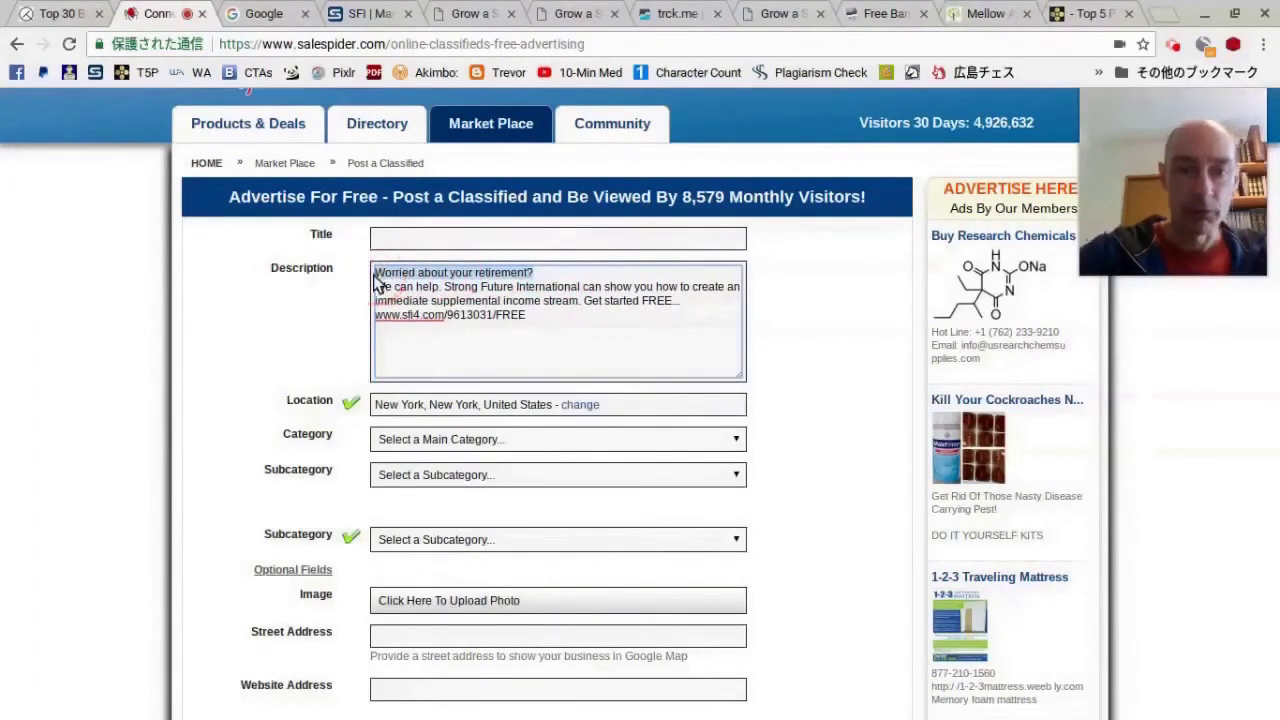
key(BackSpace)
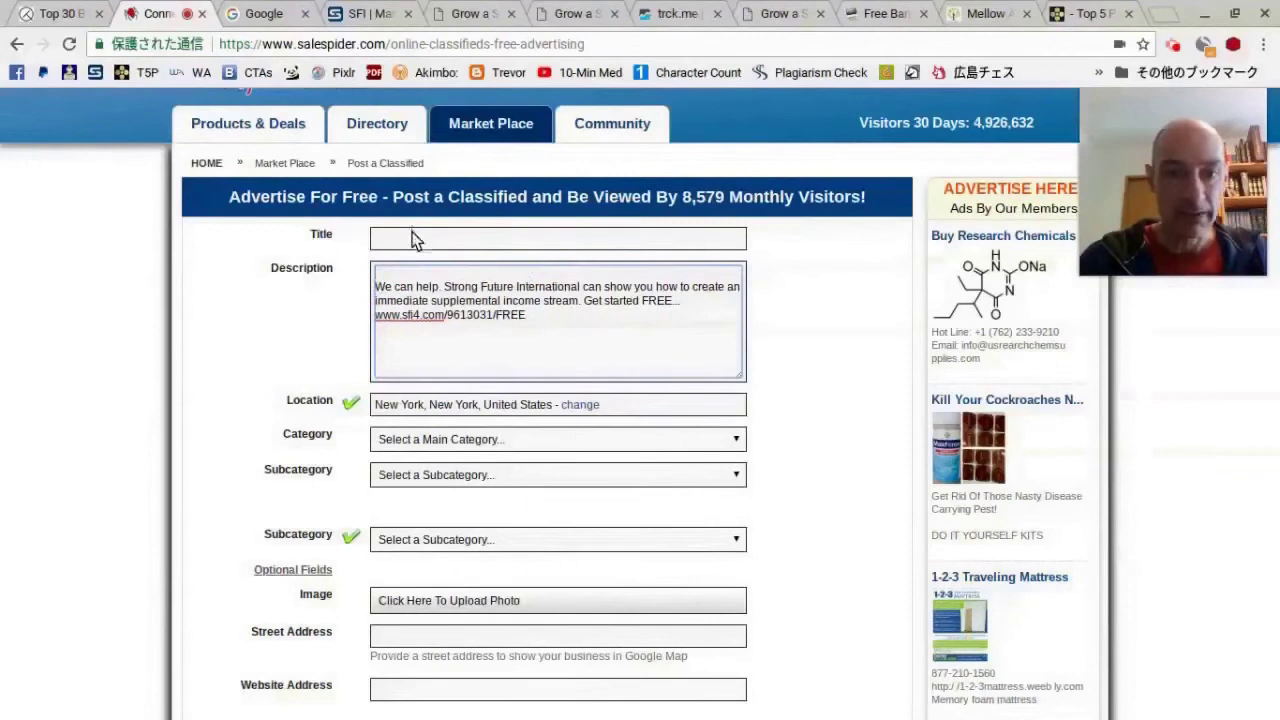
Step: Set the title to 'Worried About Your Retirement?' with About and Retirement capitalized
click(416, 237)
click(411, 236)
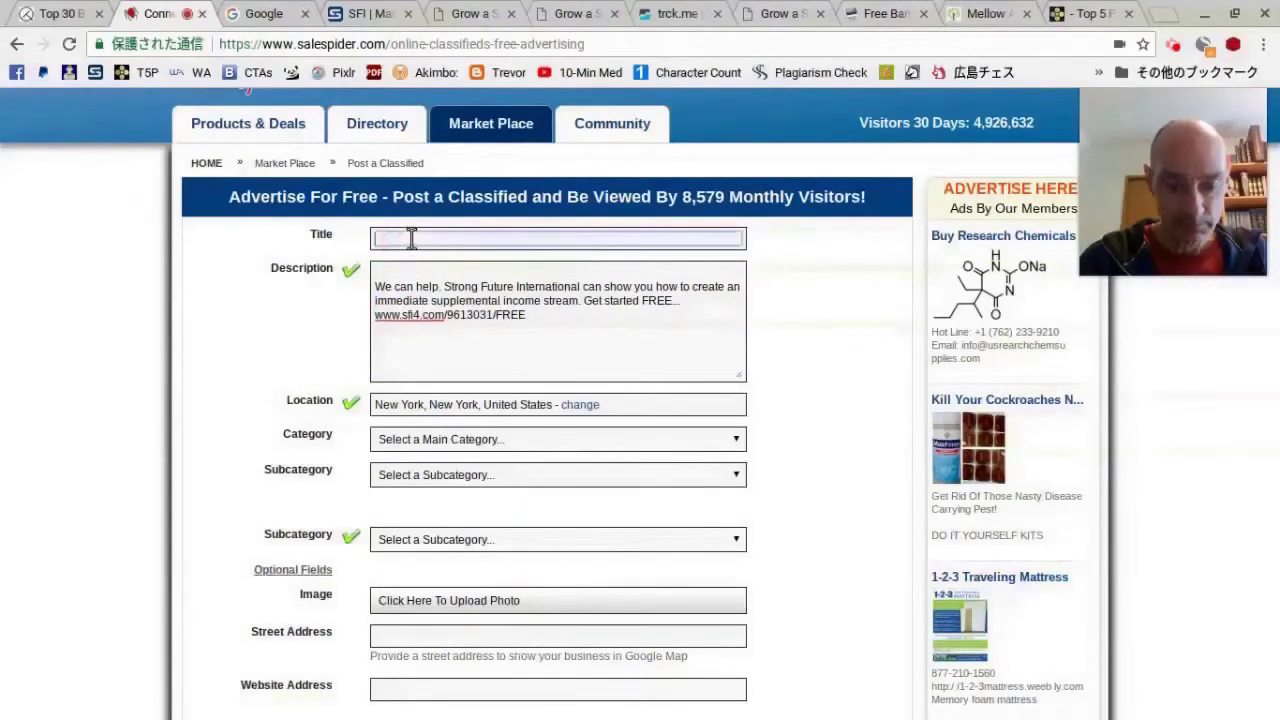
key(ctrl+v)
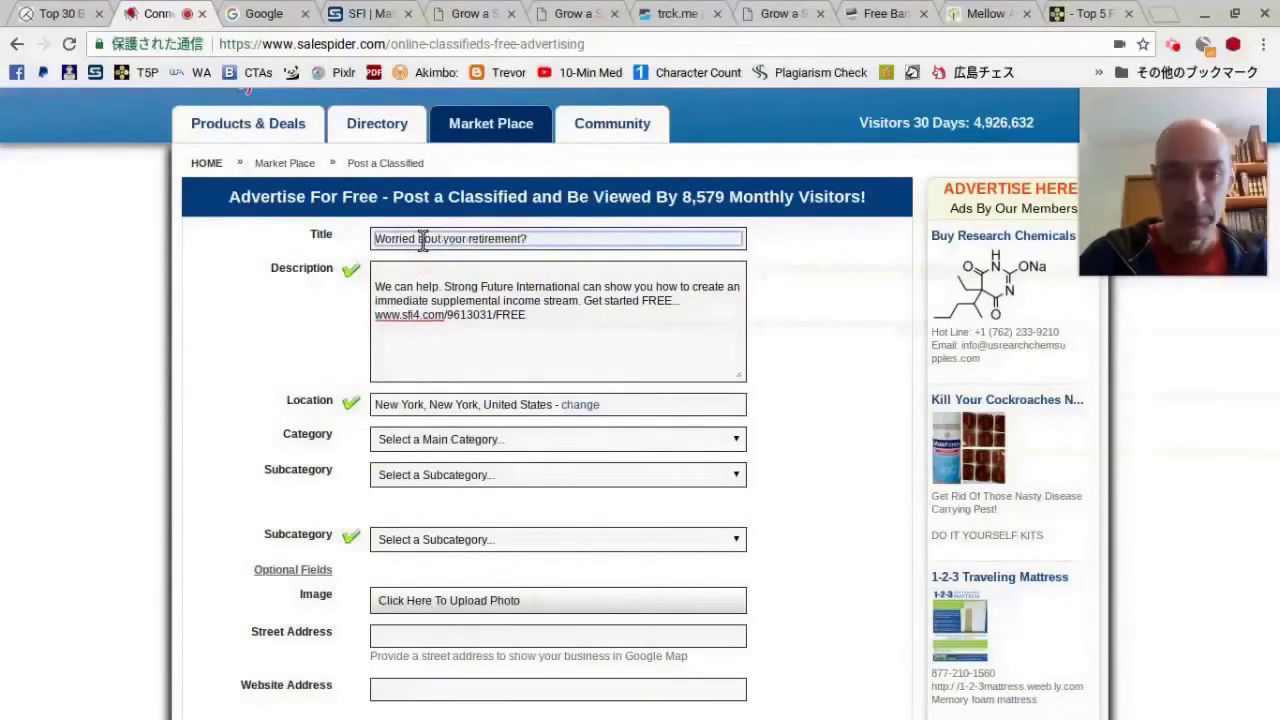
key(BackSpace)
text(A)
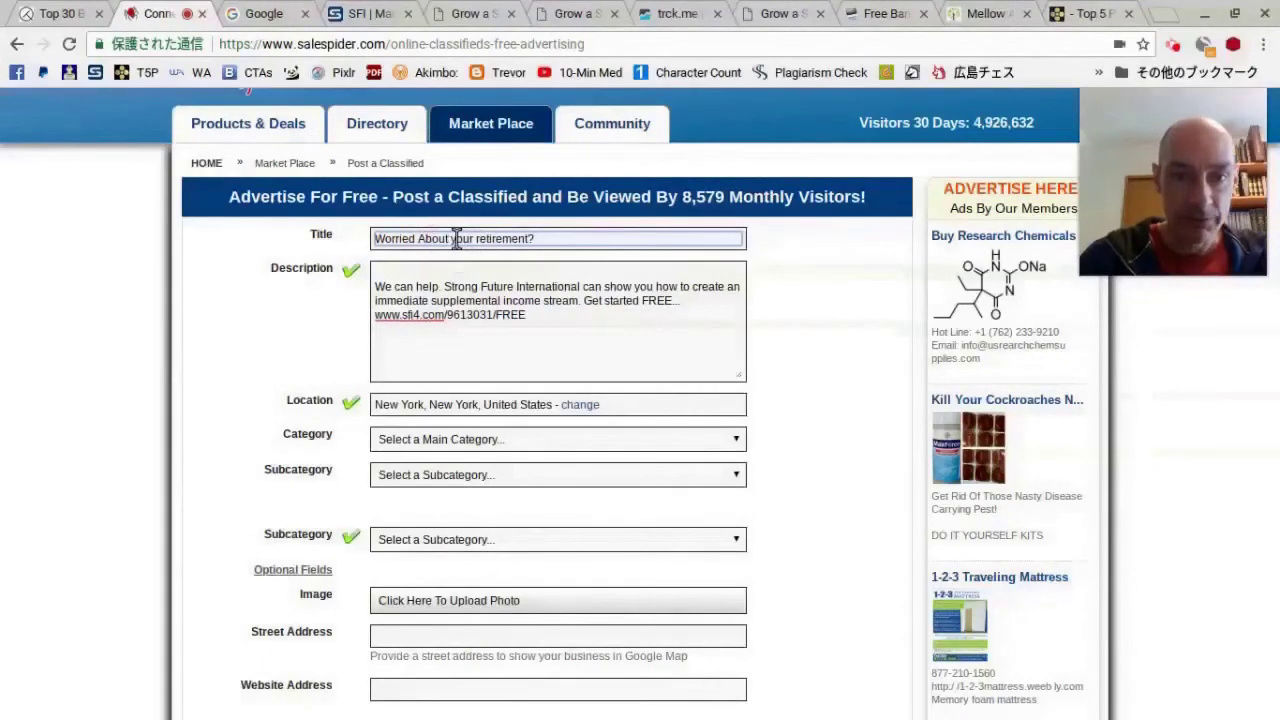
text(Y)
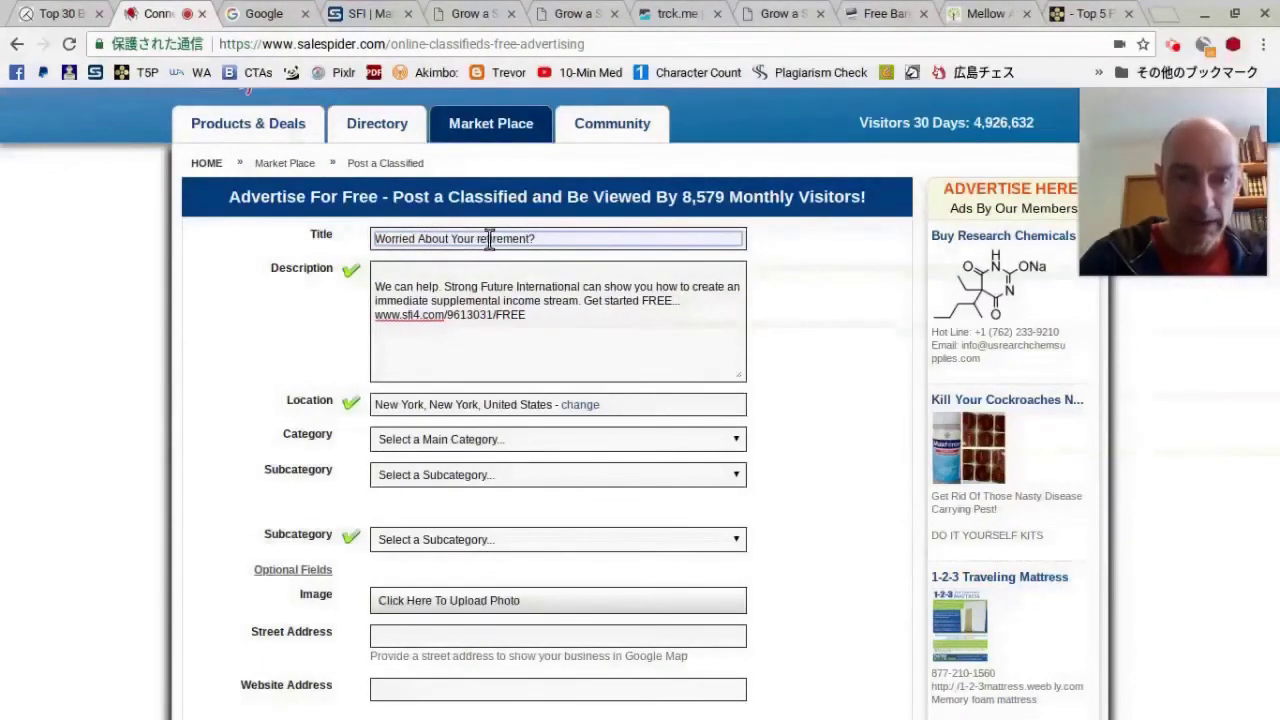
key(BackSpace)
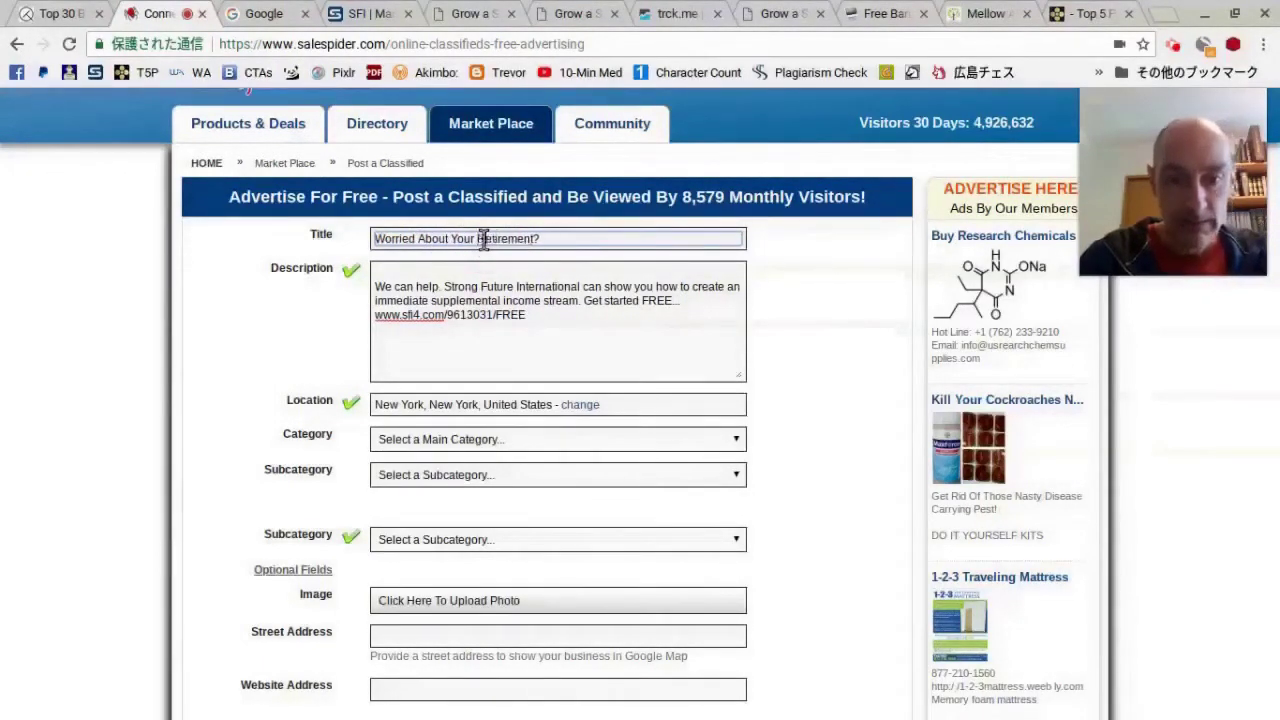
text(R)
Step: Delete the referral link line from the ad description
click(400, 268)
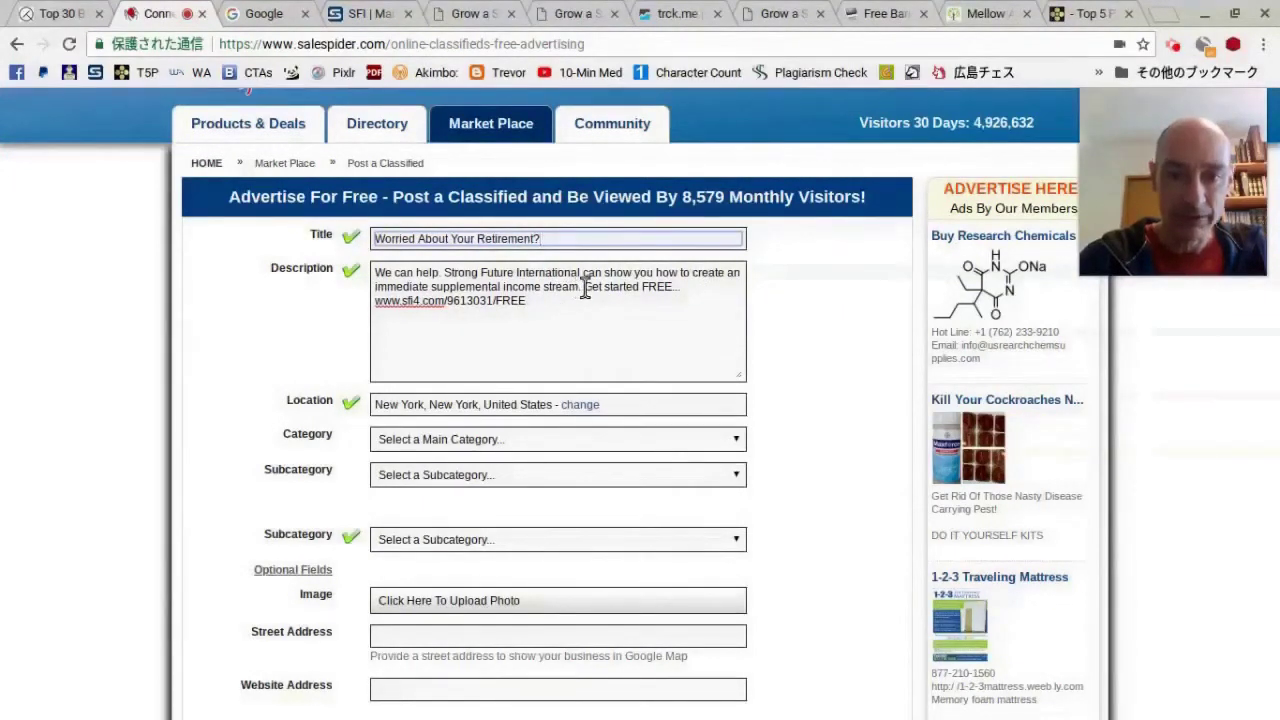
drag(538, 300, 378, 314)
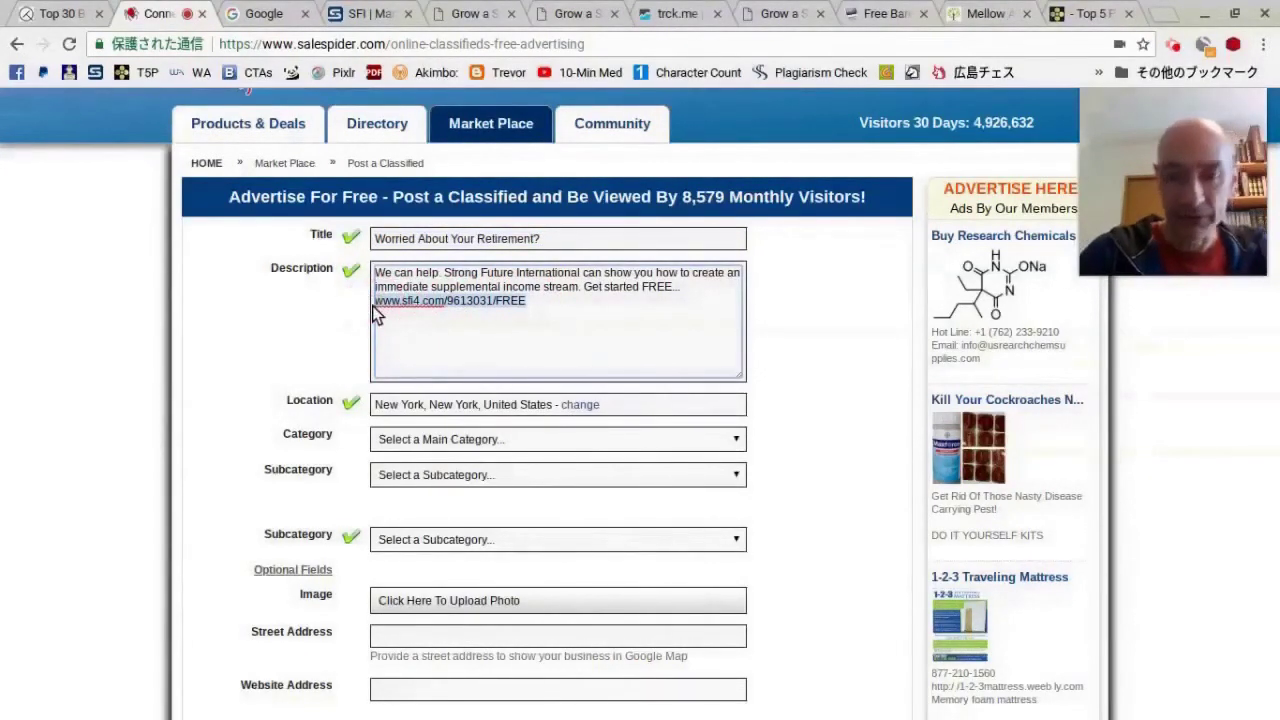
key(BackSpace)
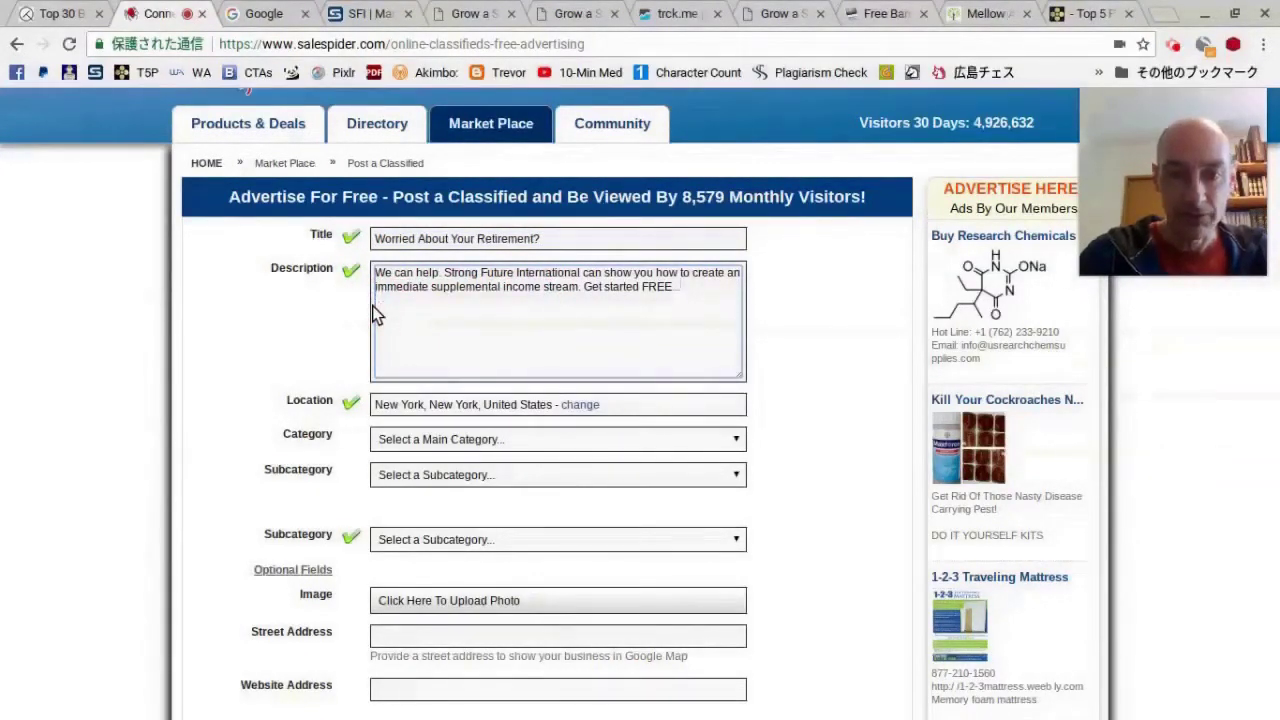
scroll(673, 331, down, 1)
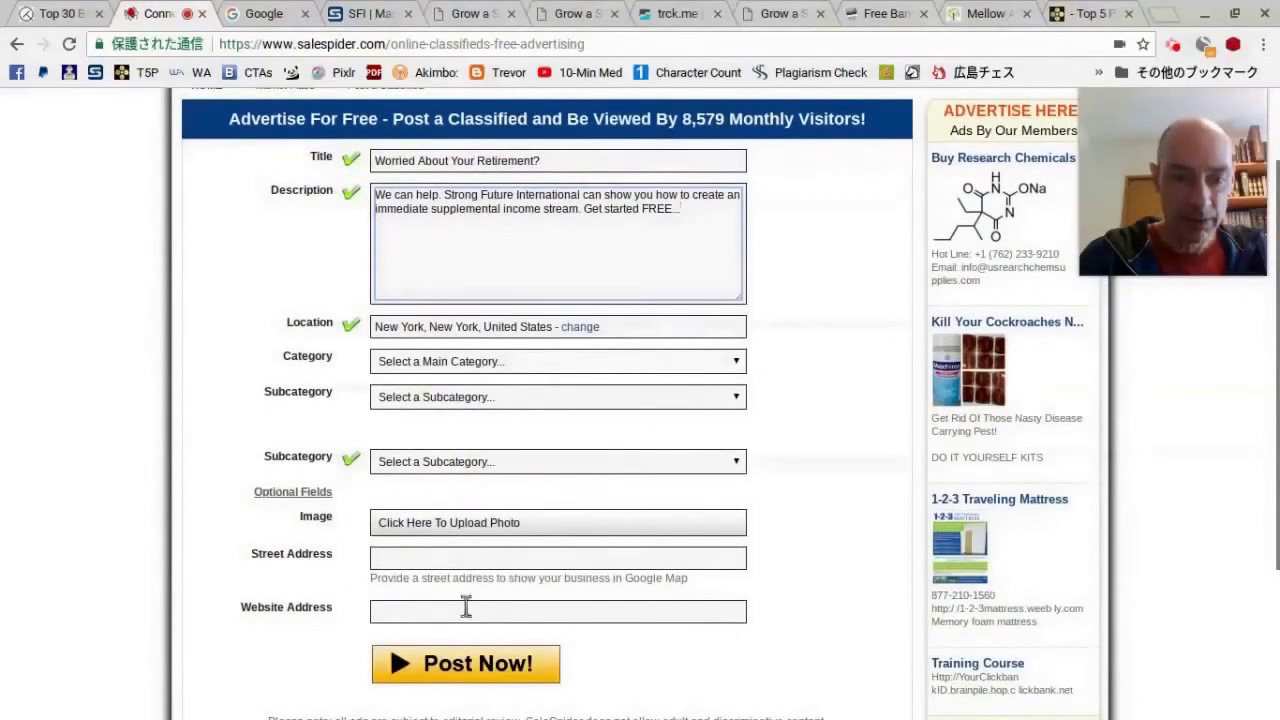
Step: Set the website, New York location and Home Based Business Opportunities category
click(464, 610)
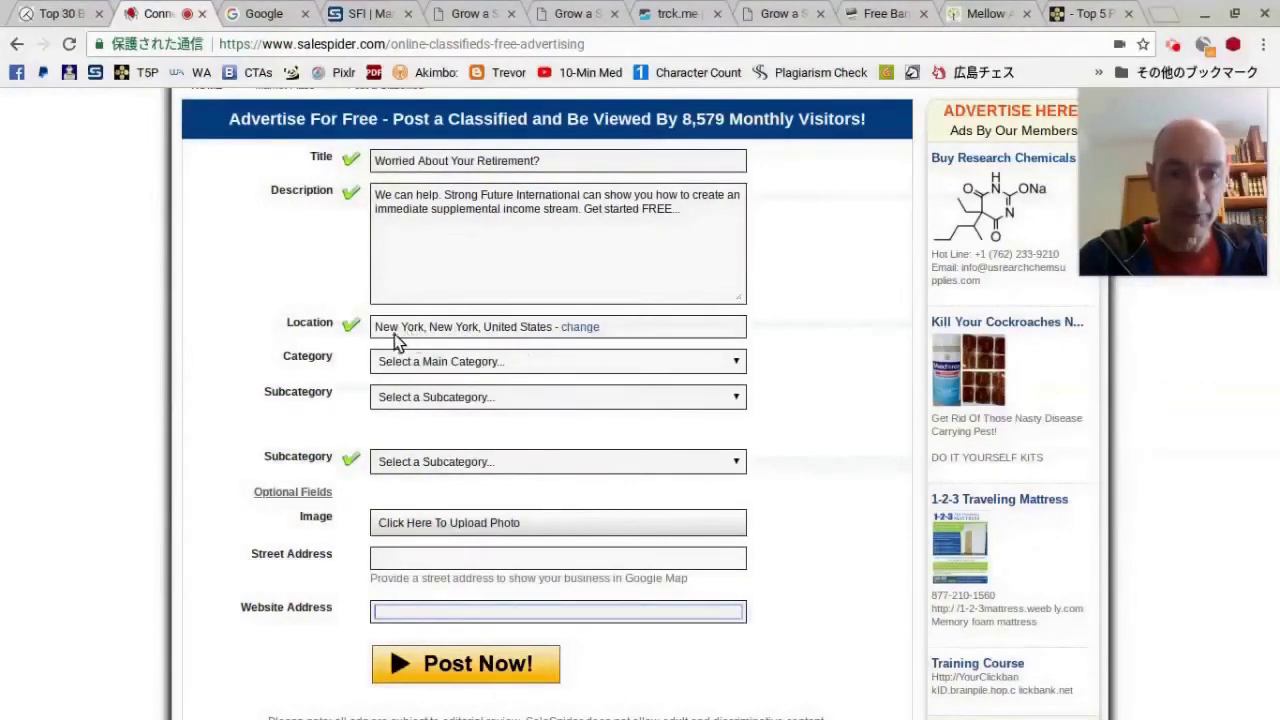
click(478, 330)
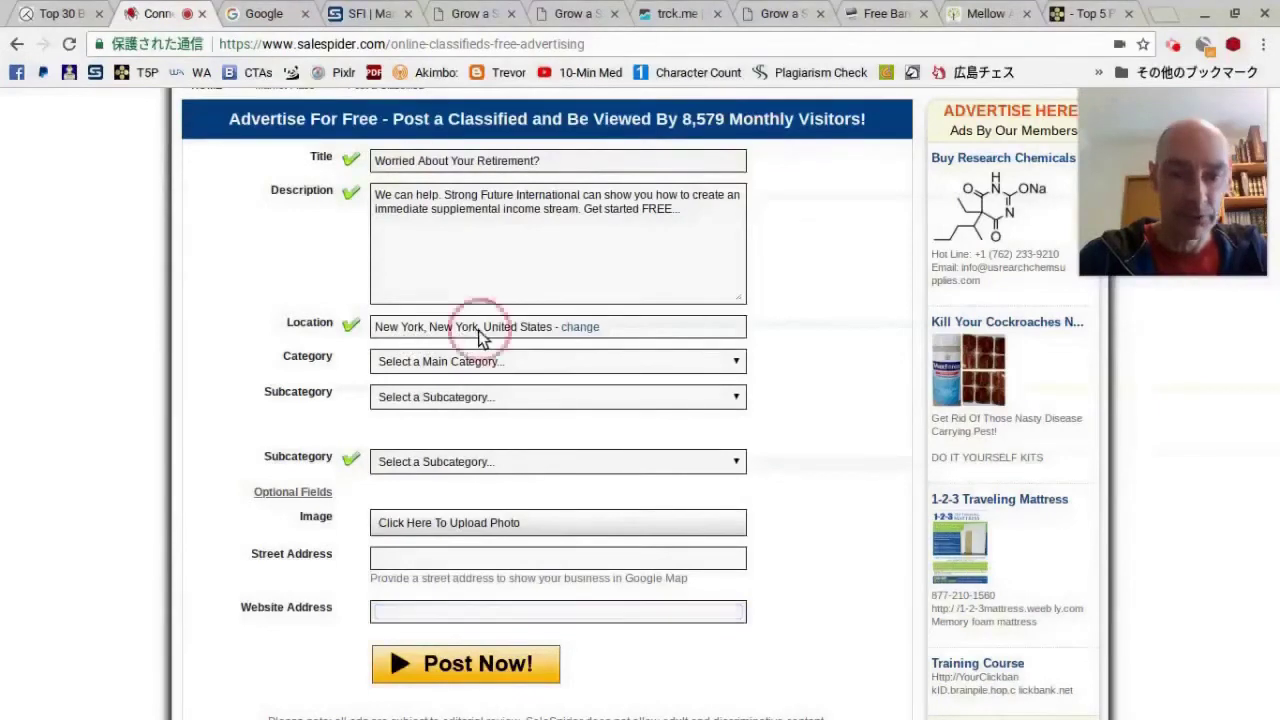
scroll(808, 418, down, 2)
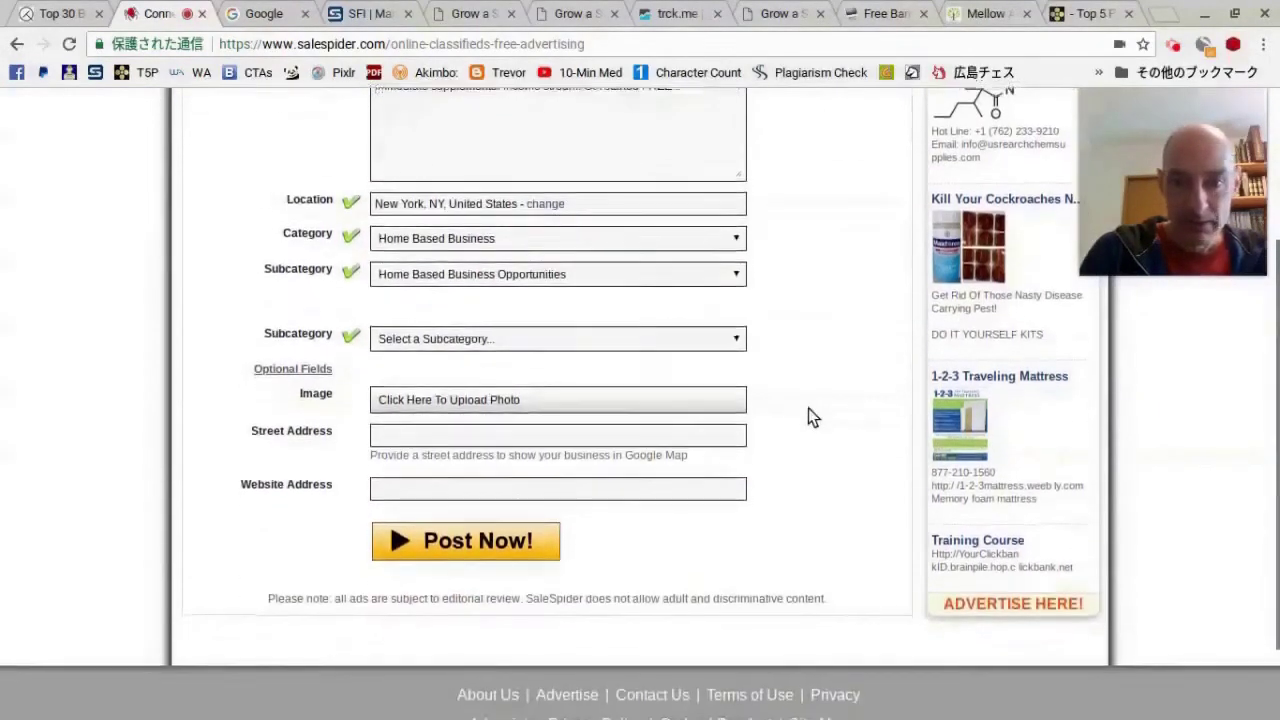
scroll(808, 408, up, 4)
scroll(808, 408, down, 4)
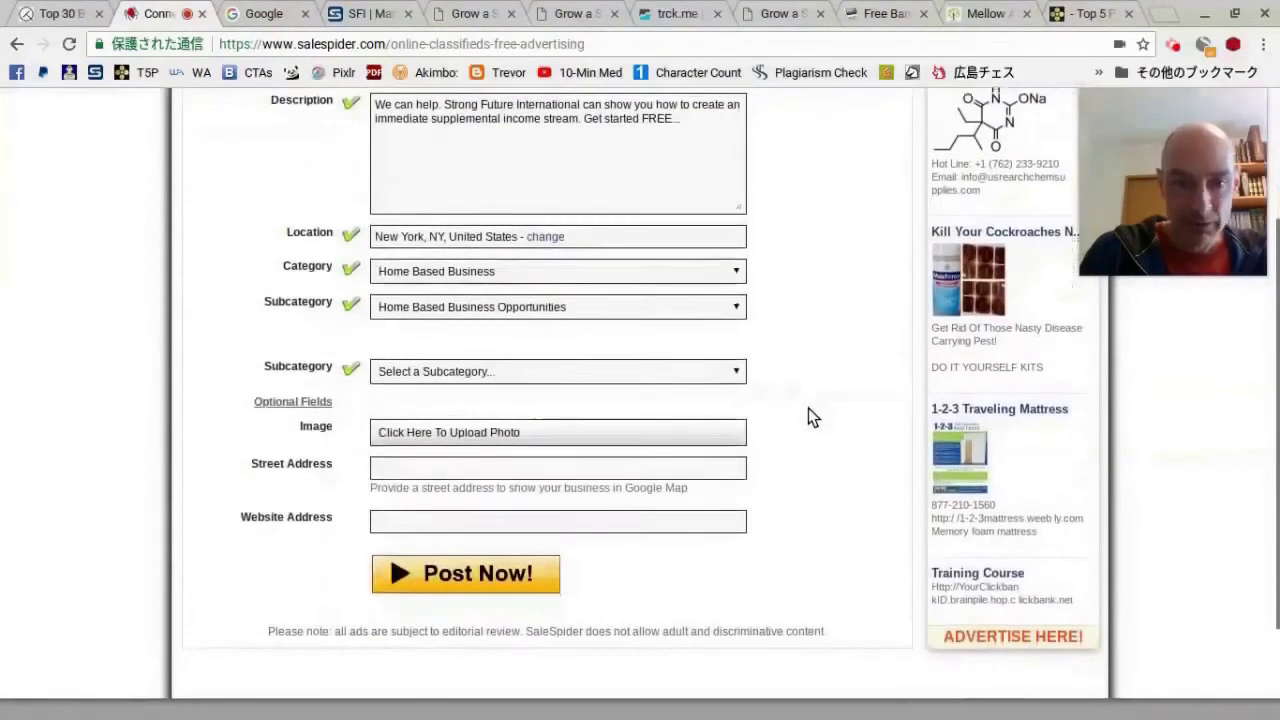
Step: Upload the first screenshot, 'Be Your Own Boss!', as the ad photo
click(562, 432)
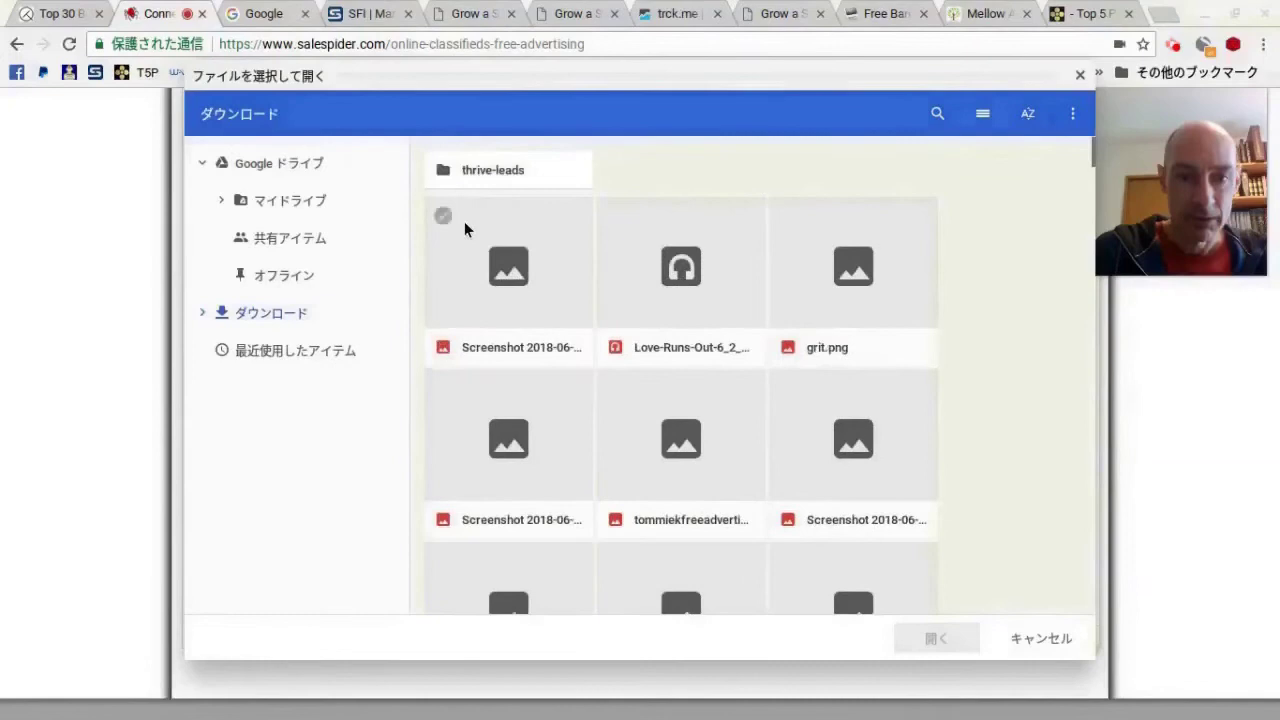
click(464, 220)
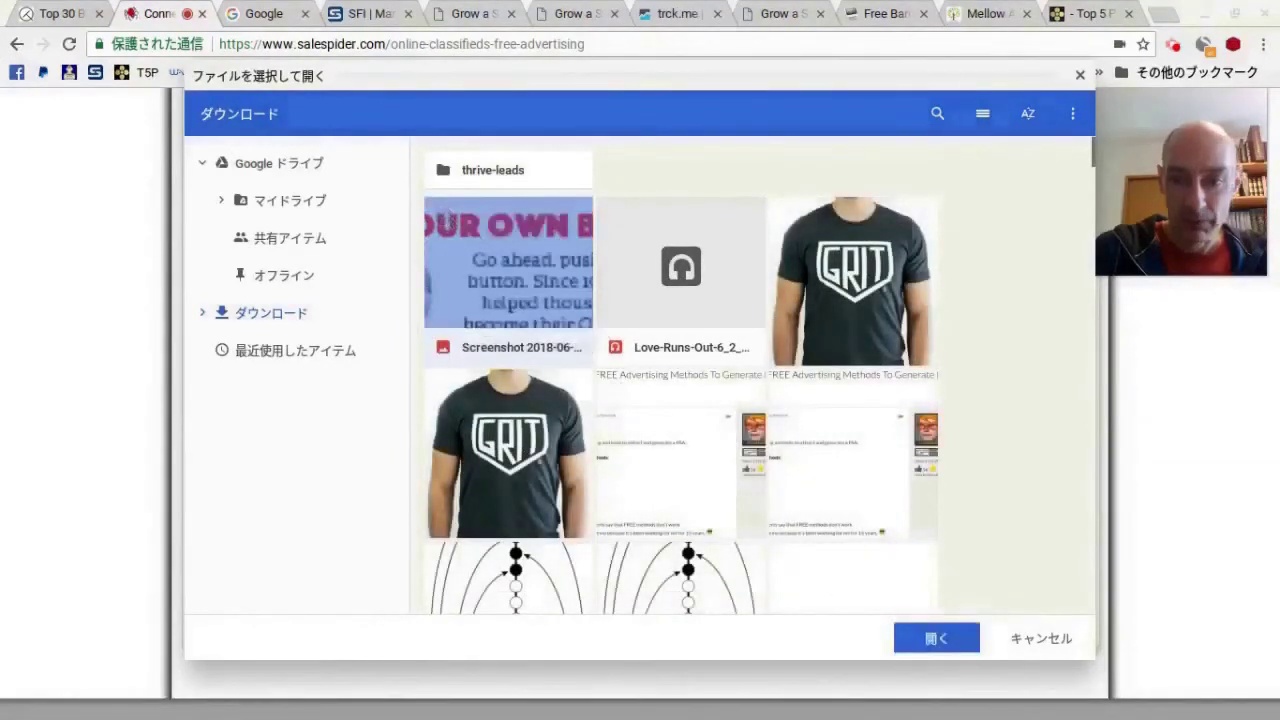
click(935, 640)
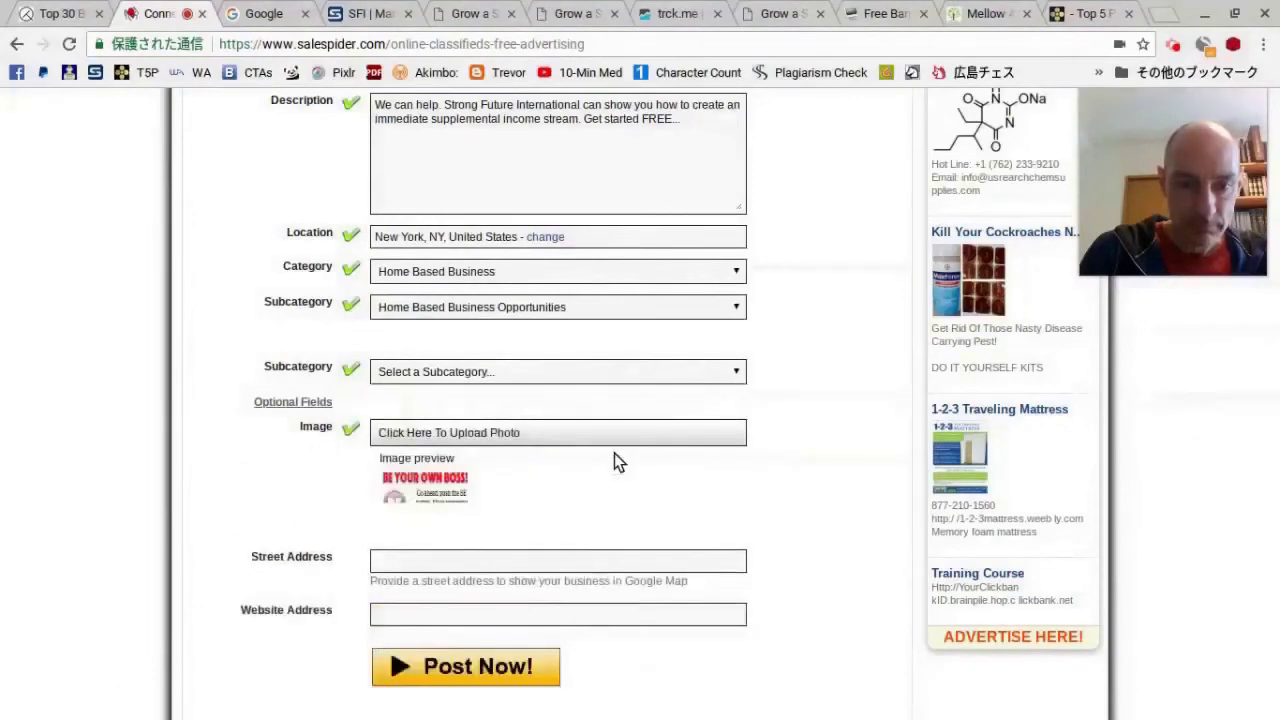
Step: Open SFI's My Gateways list with the FREE, Join My Team and Skeptic-Buster links
click(372, 12)
scroll(514, 206, up, 5)
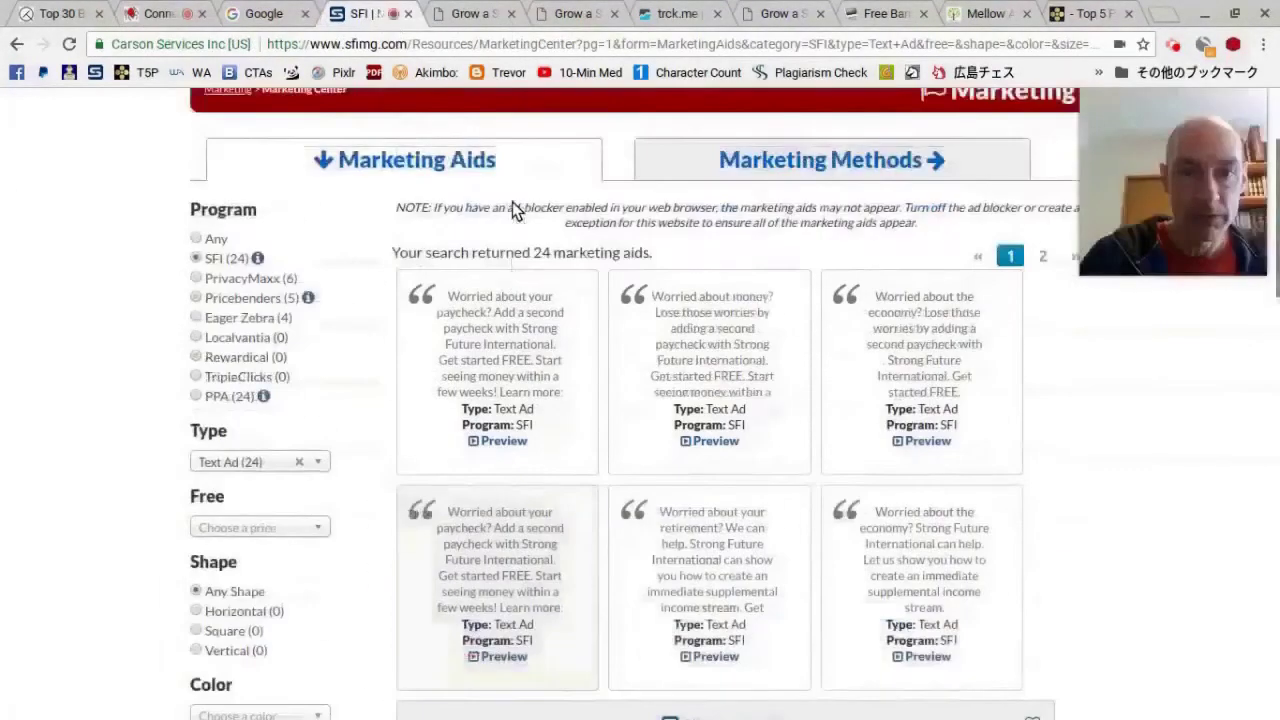
scroll(514, 206, up, 3)
scroll(514, 206, up, 1)
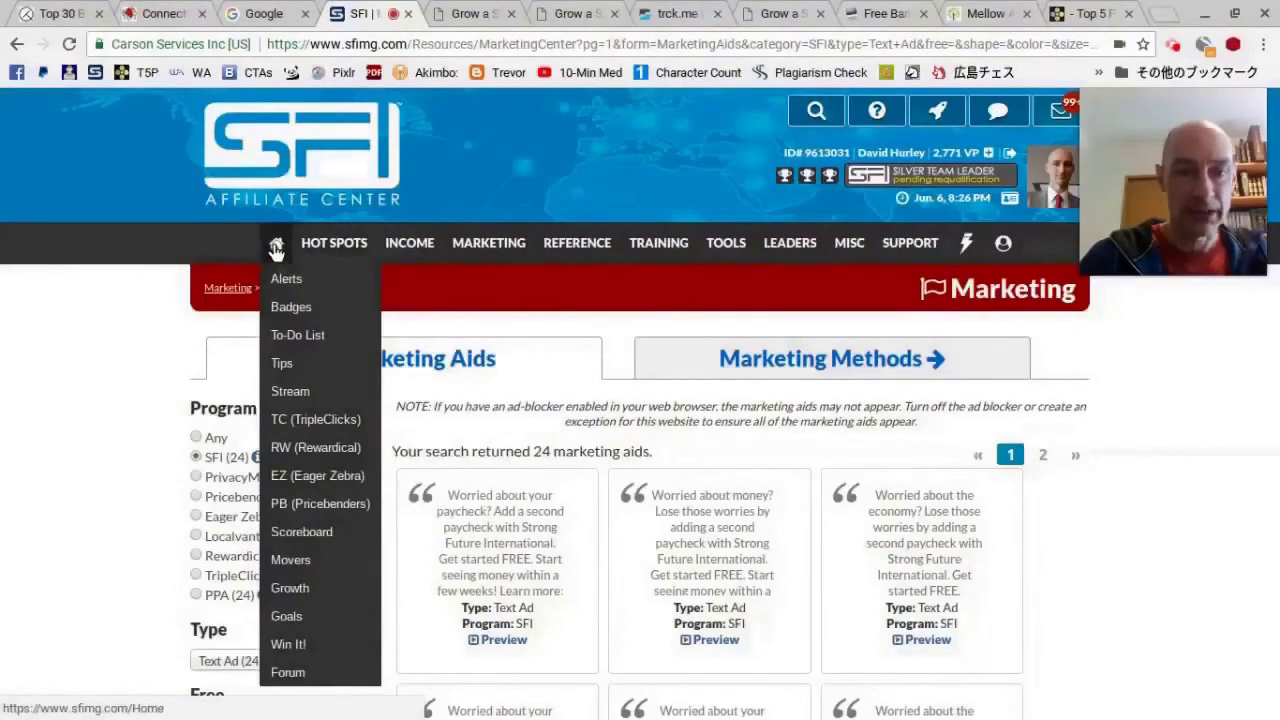
mouse_move(488, 243)
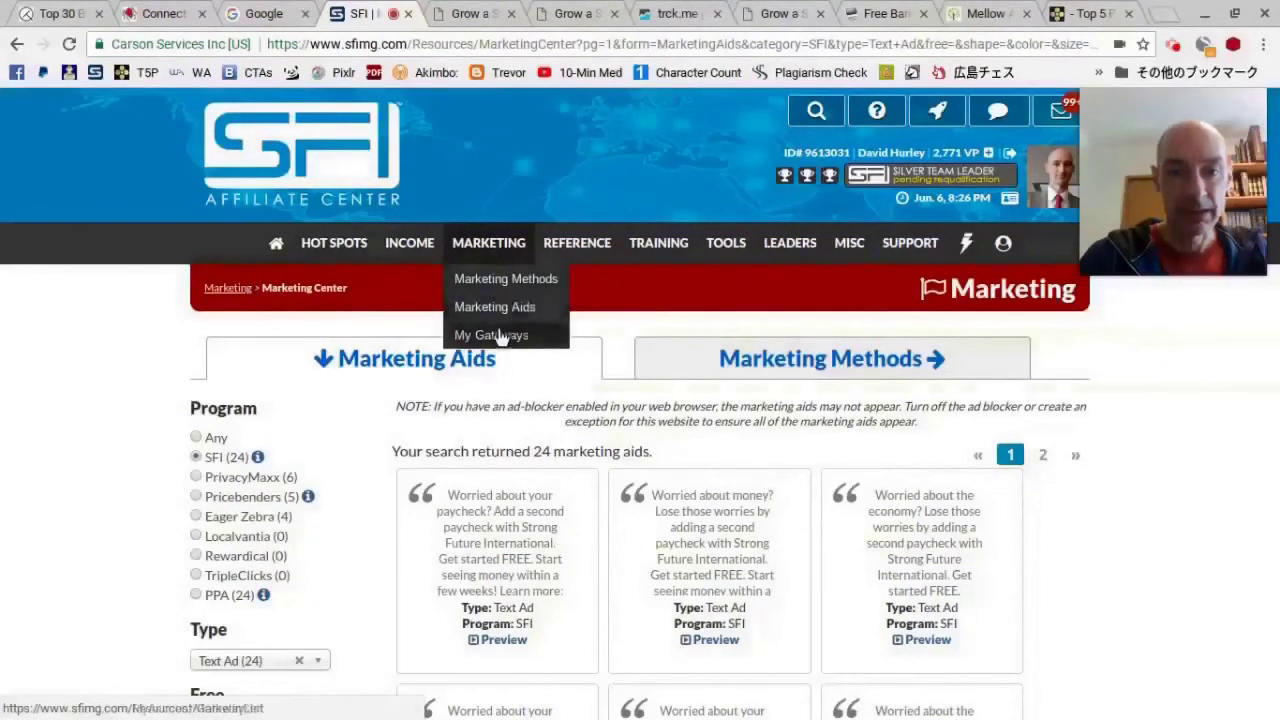
click(499, 337)
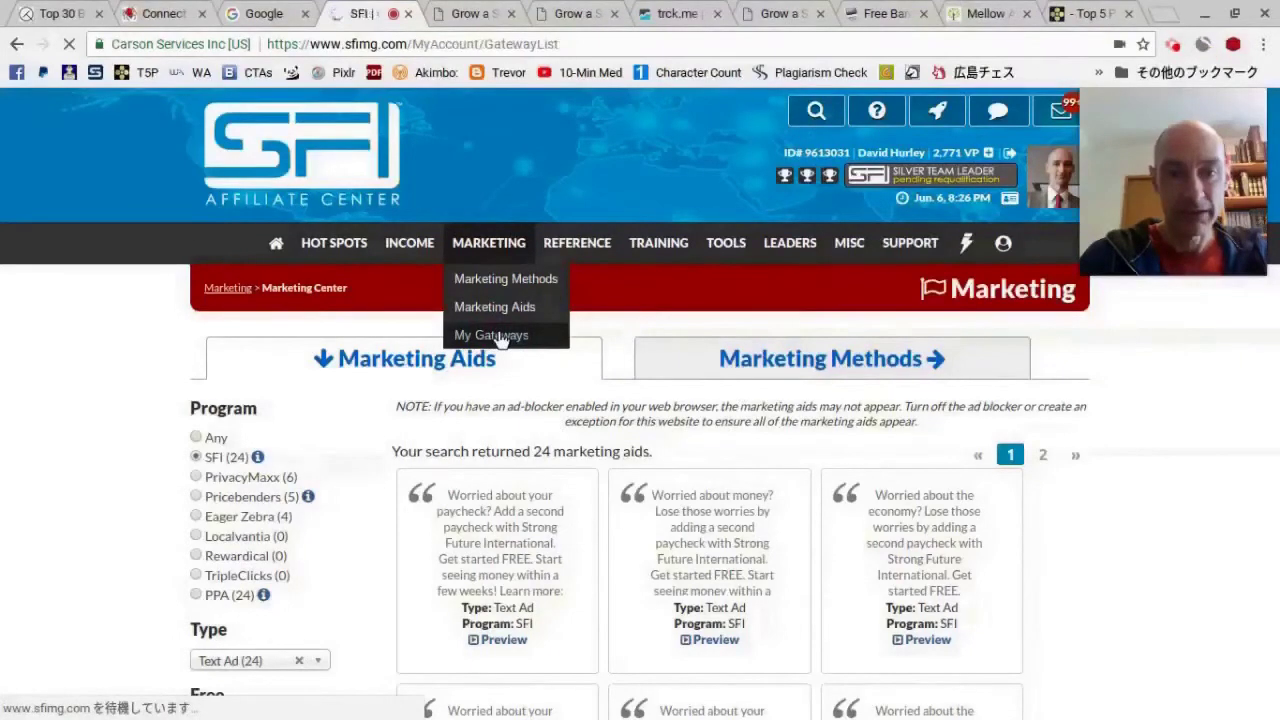
scroll(555, 176, down, 5)
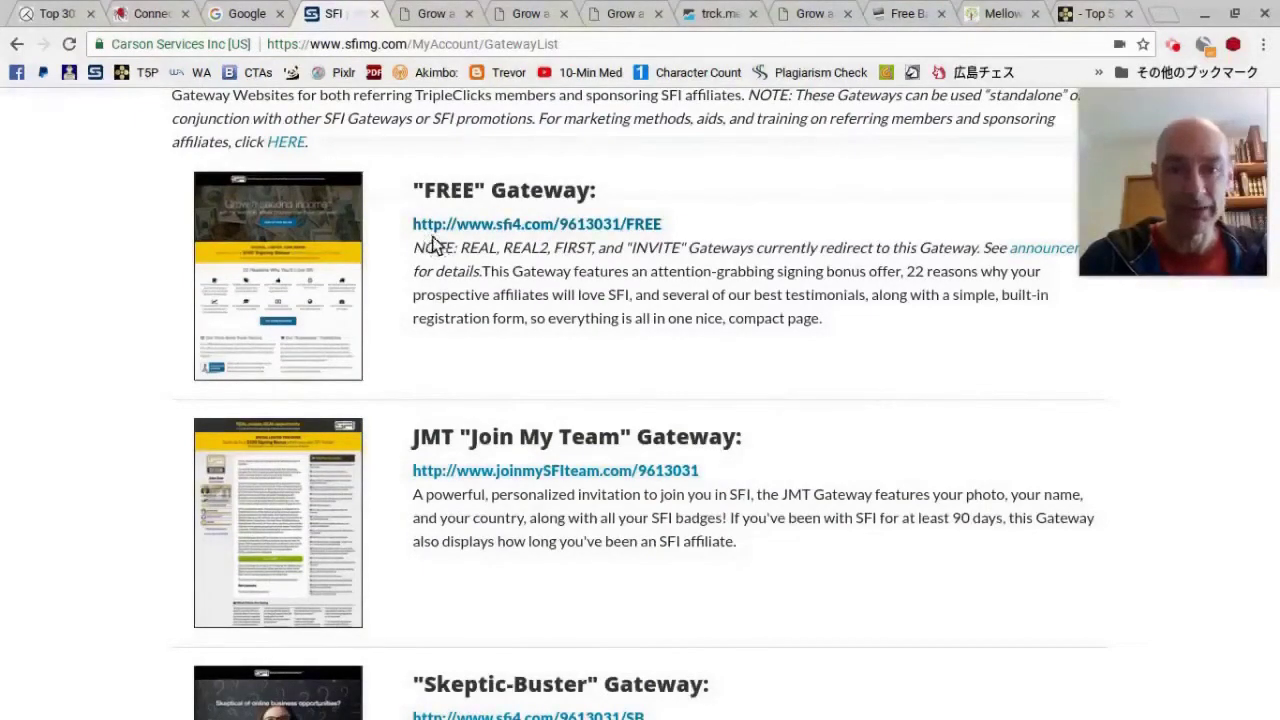
Step: Copy the web address of the 'Grow a second income' FREE Gateway landing page
click(428, 14)
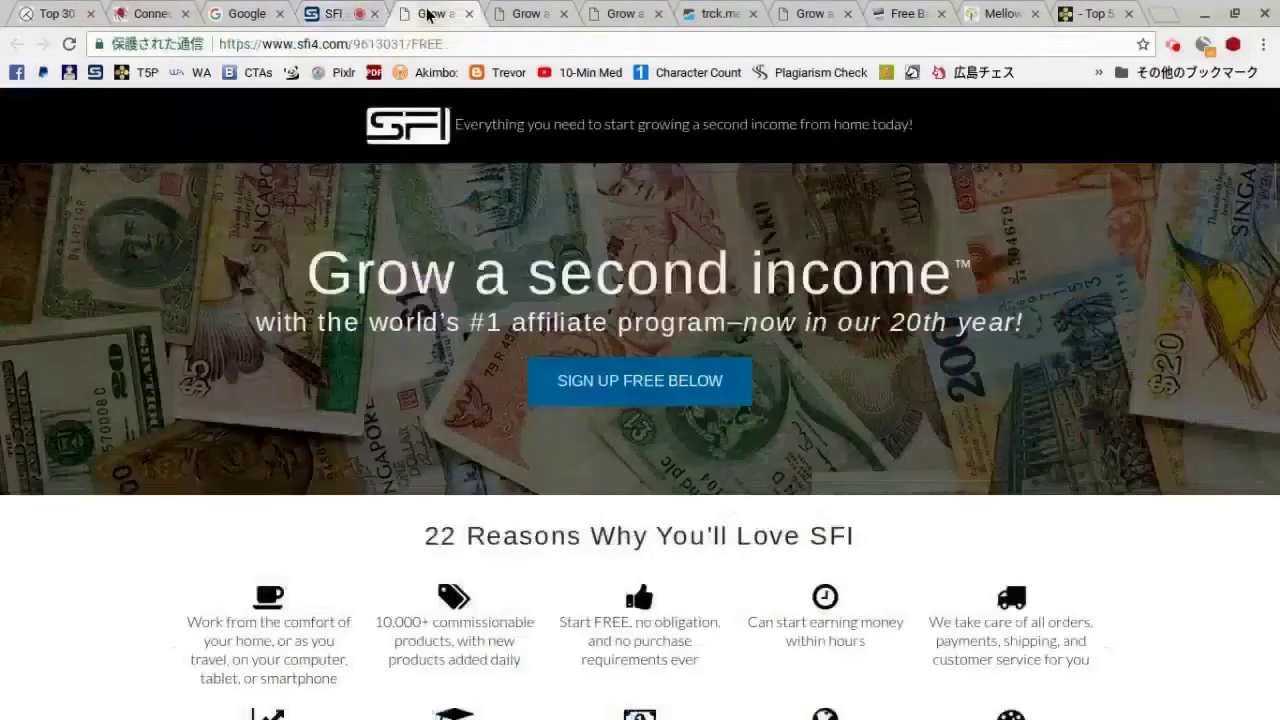
click(453, 44)
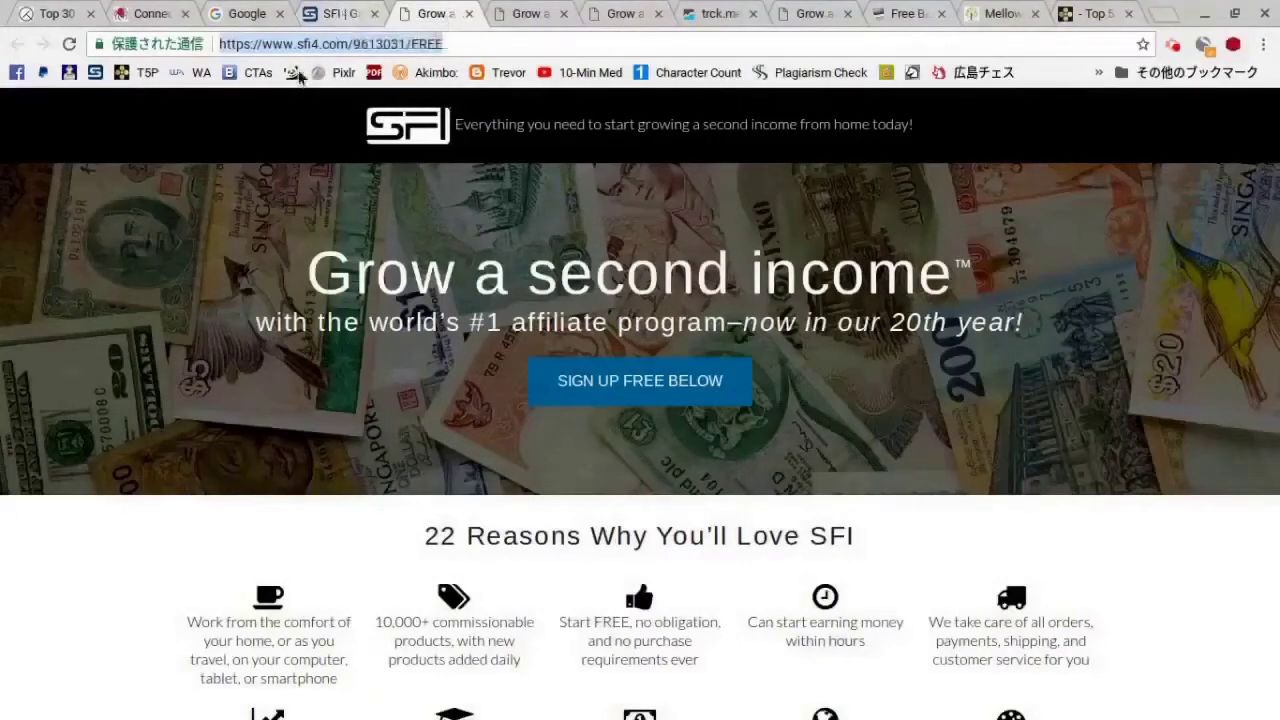
click(330, 15)
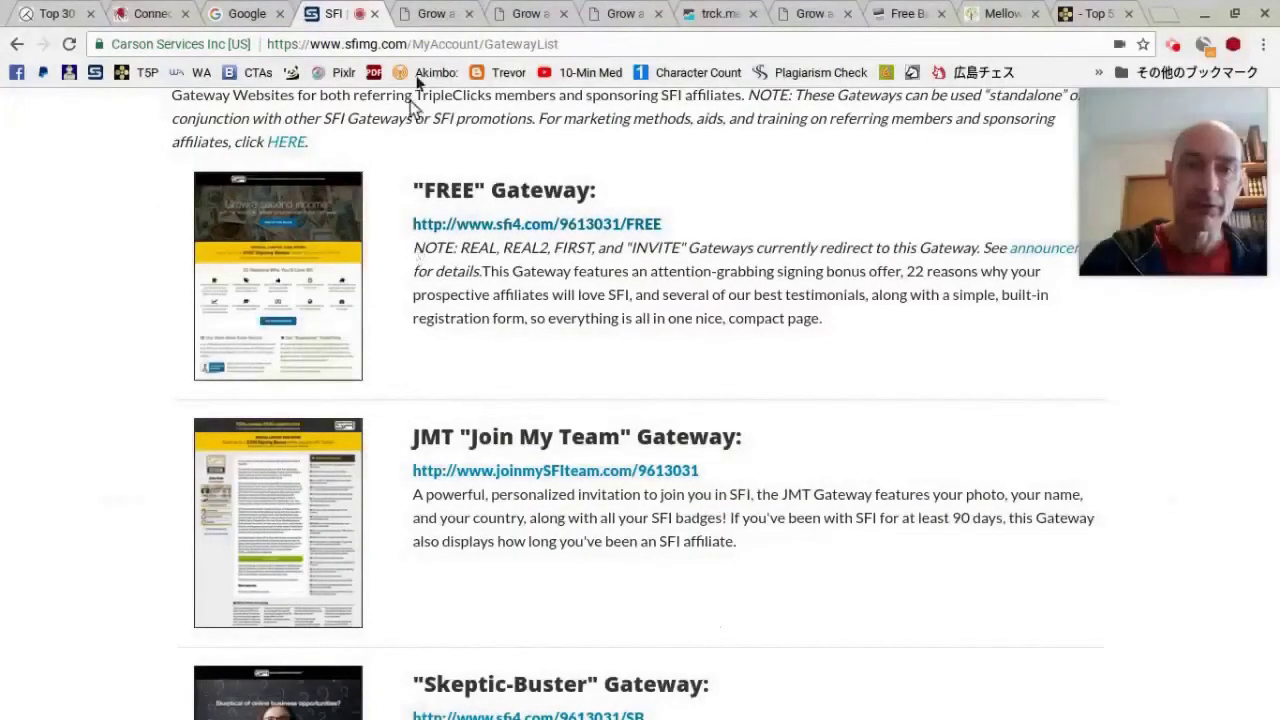
click(435, 14)
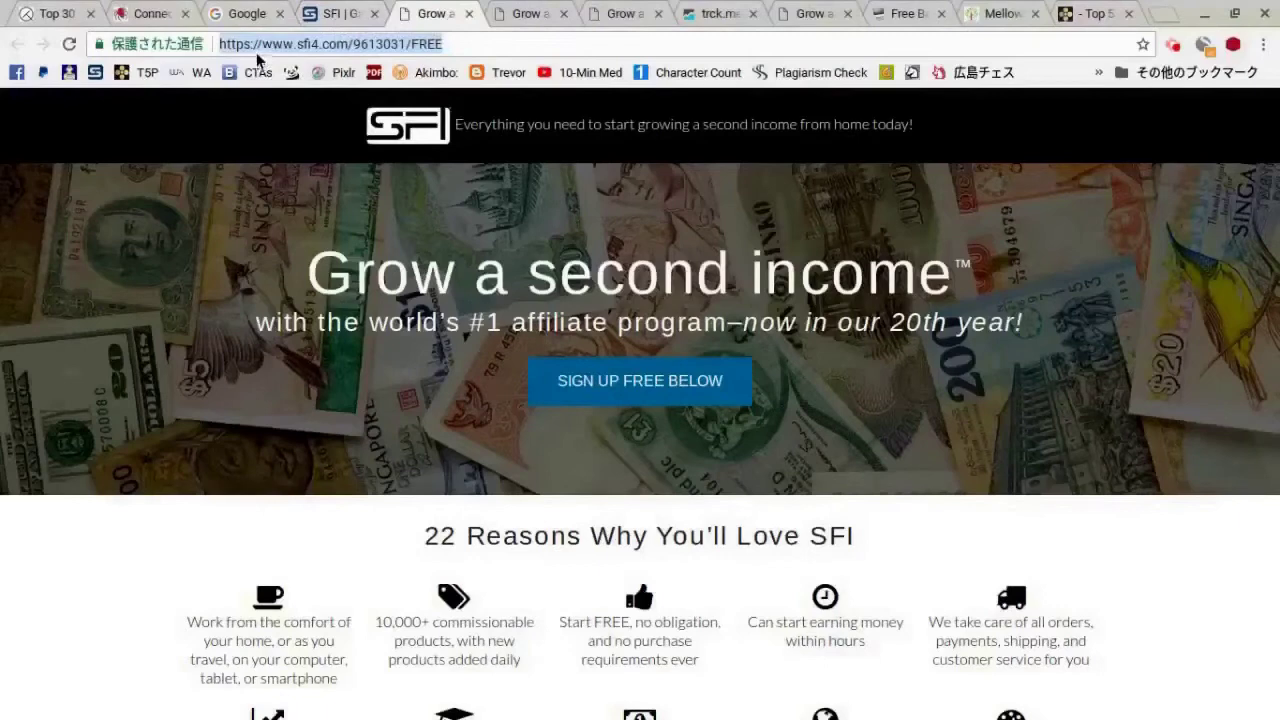
click(343, 14)
scroll(590, 200, up, 2)
scroll(590, 200, up, 1)
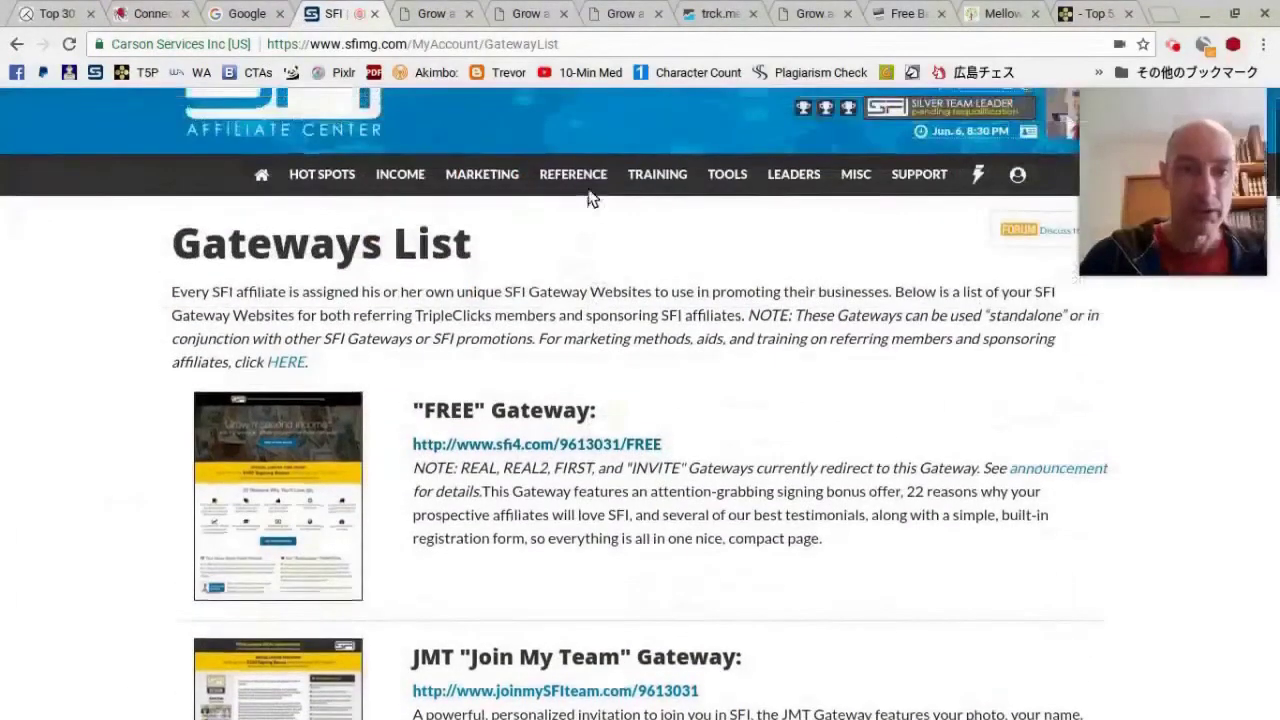
click(152, 13)
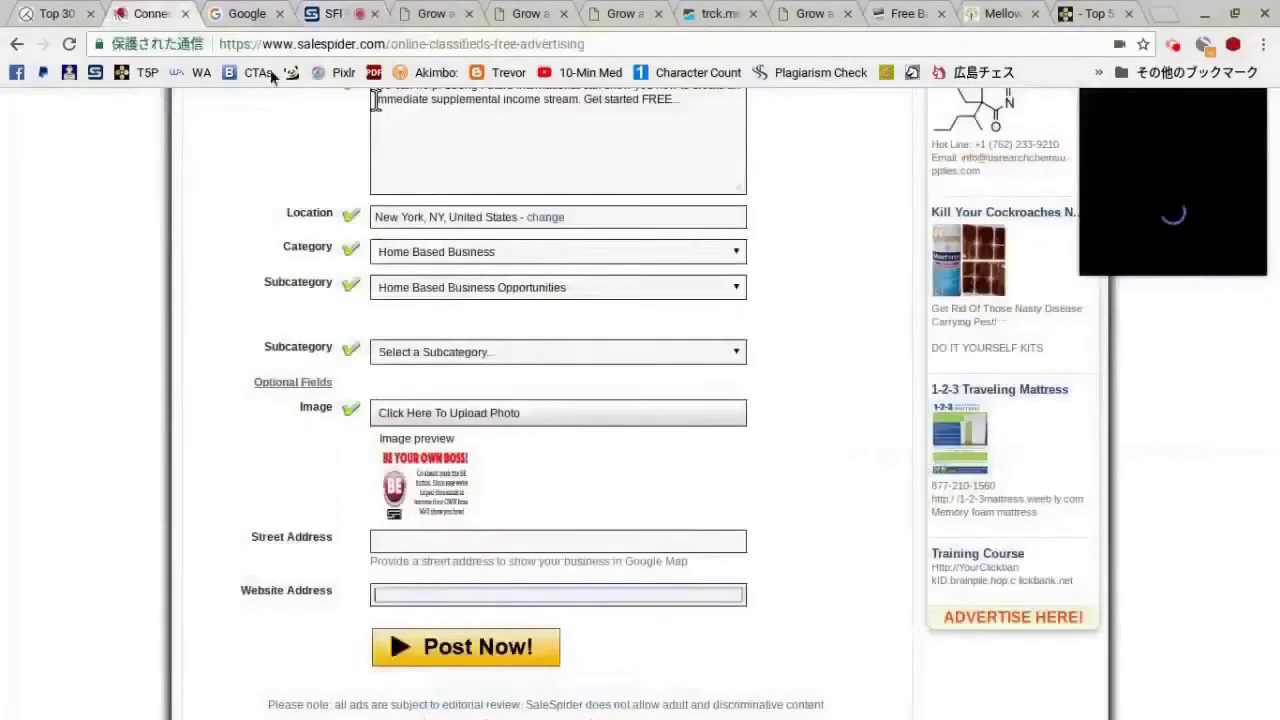
scroll(604, 312, down, 2)
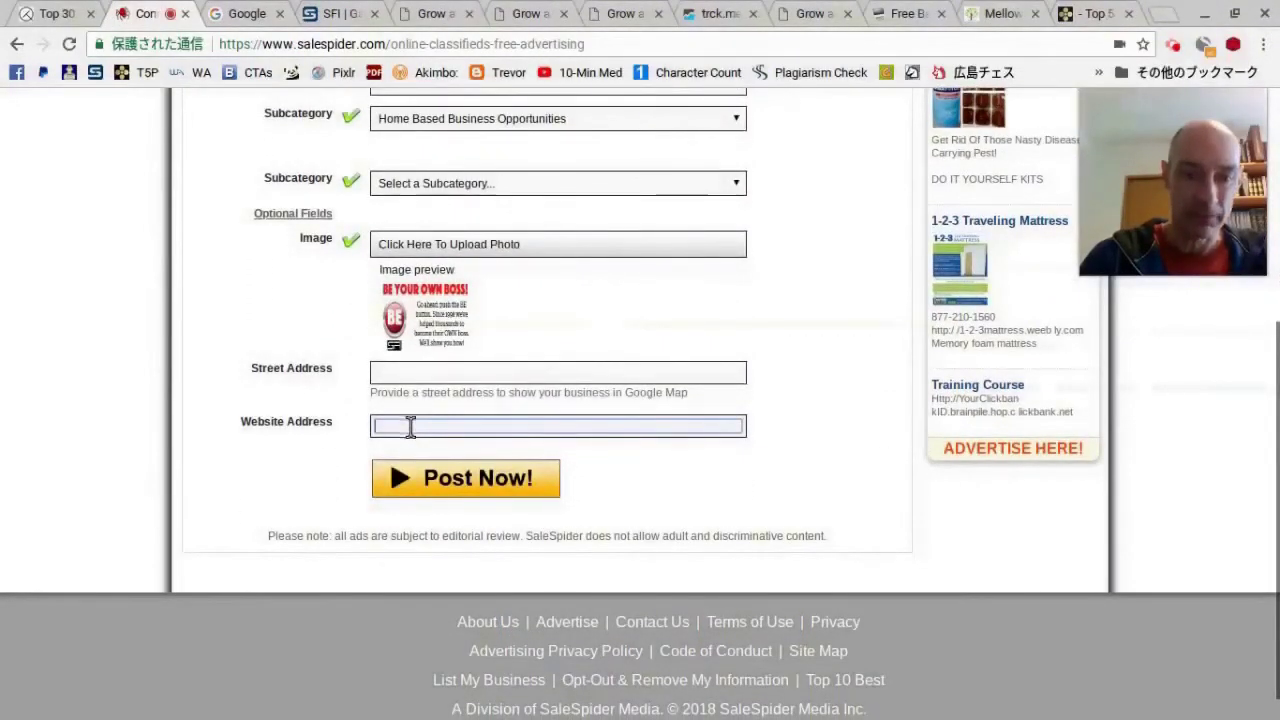
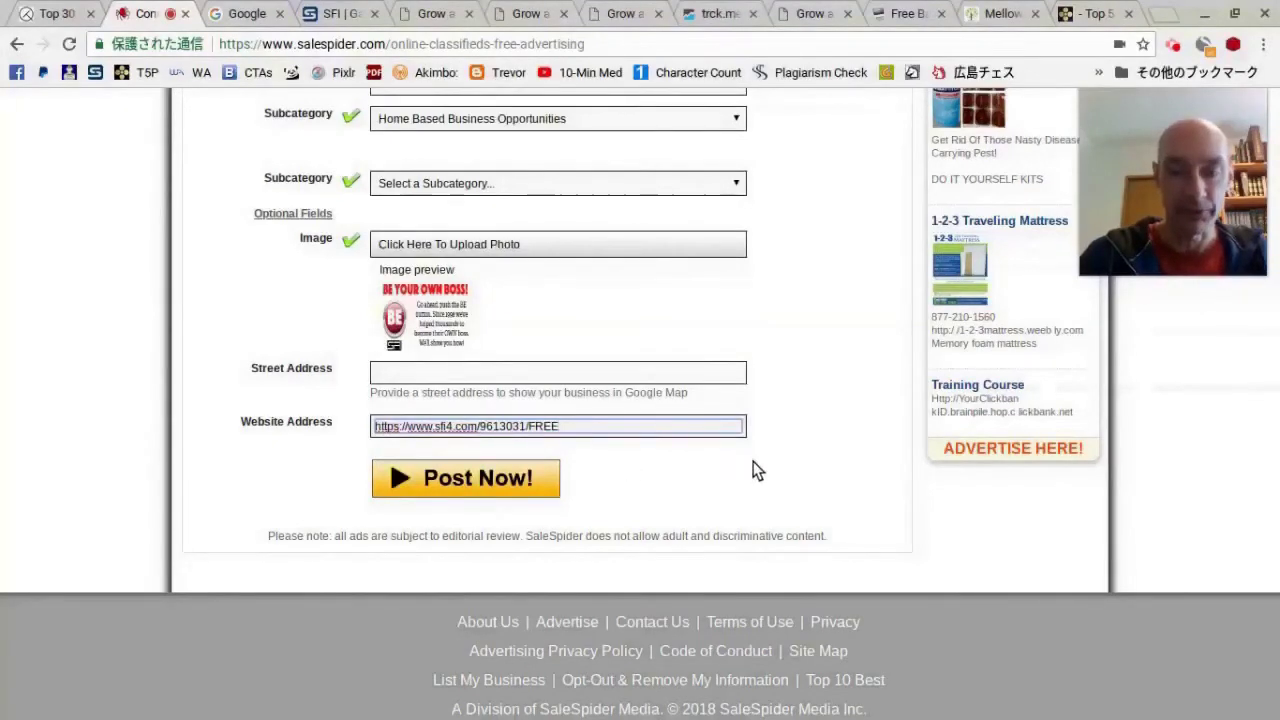
scroll(808, 462, up, 3)
scroll(808, 462, down, 2)
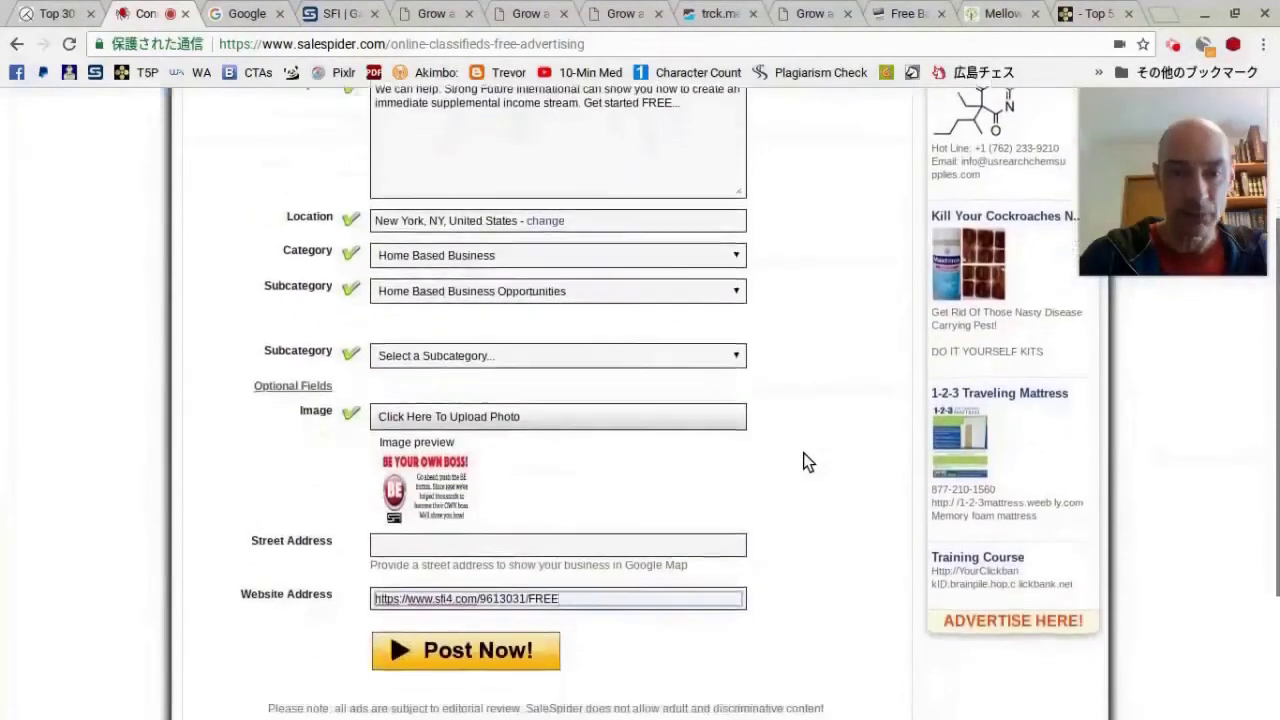
scroll(804, 455, up, 3)
scroll(804, 455, down, 2)
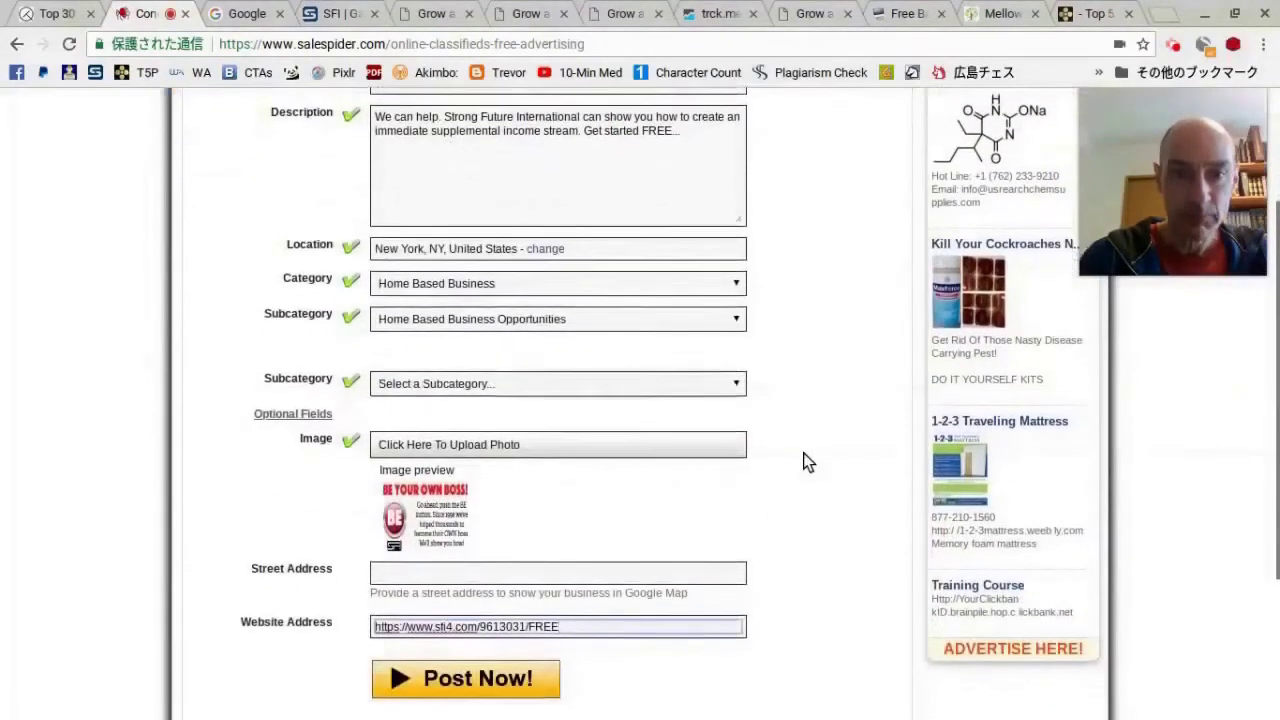
scroll(804, 455, up, 1)
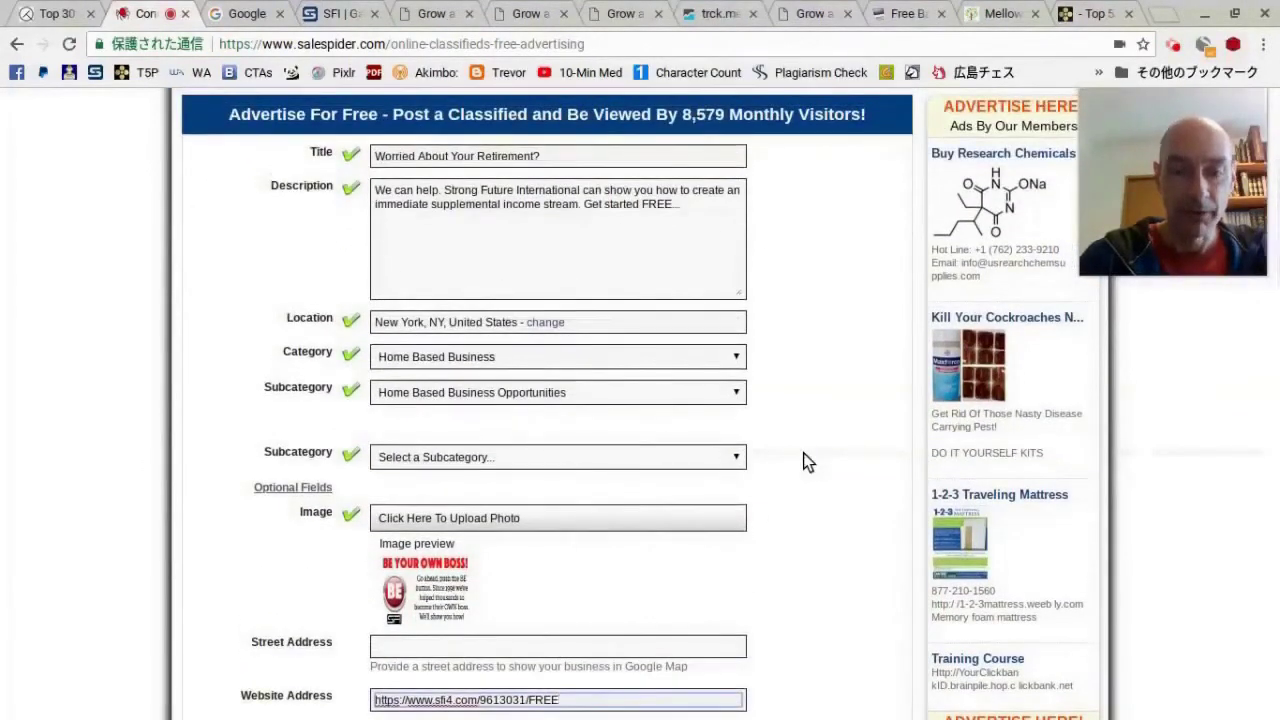
scroll(804, 455, down, 2)
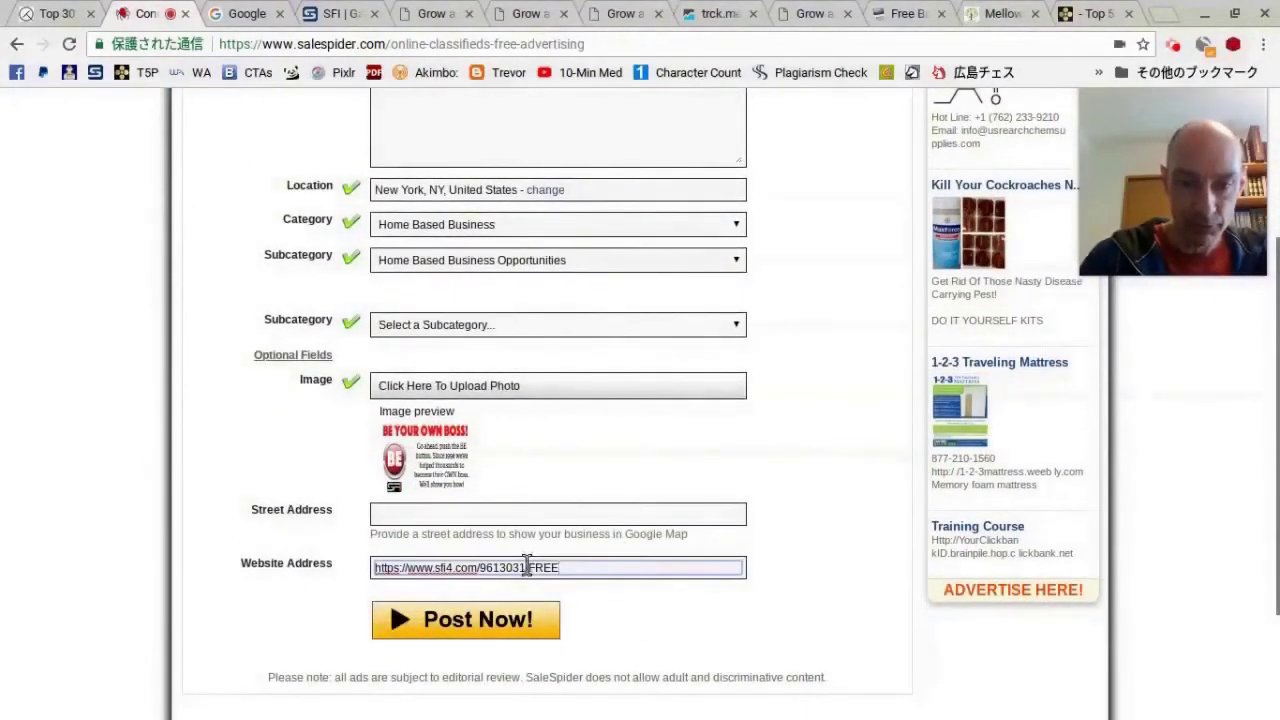
Step: Read the Key Code Tracking article under TOOLS > Marketing, then return to the FREE Gateway page
click(335, 13)
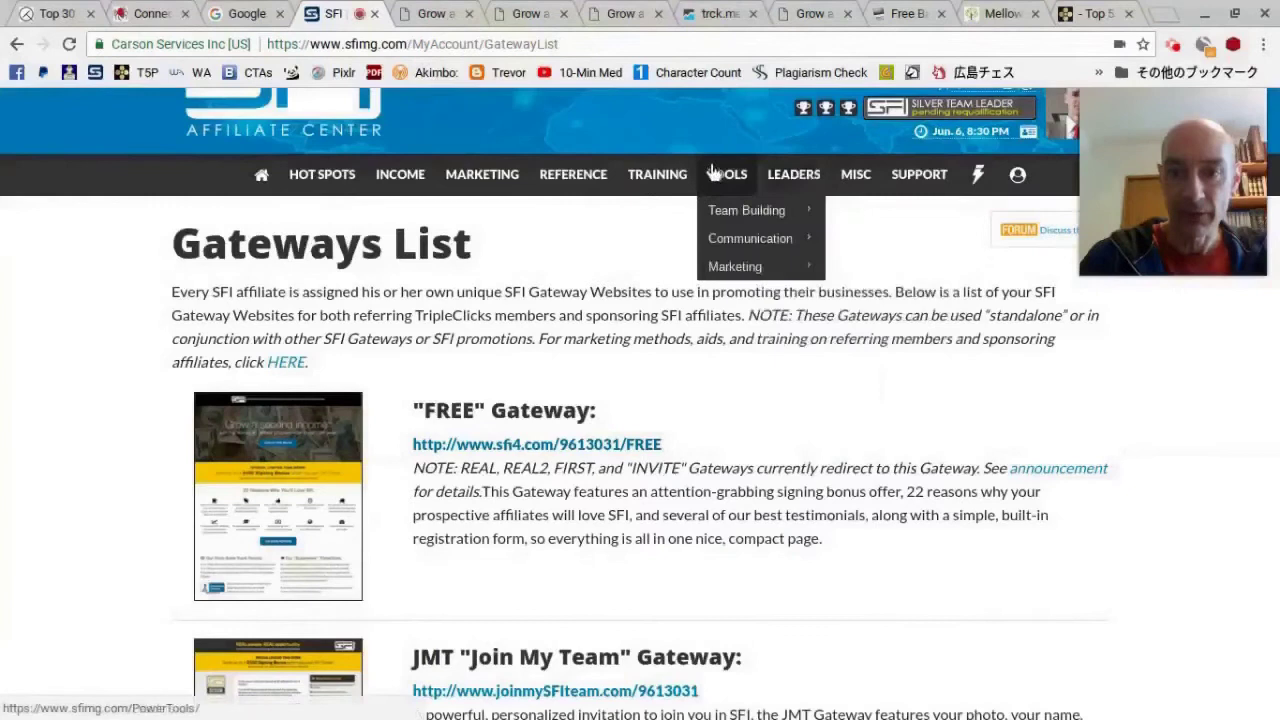
mouse_move(735, 266)
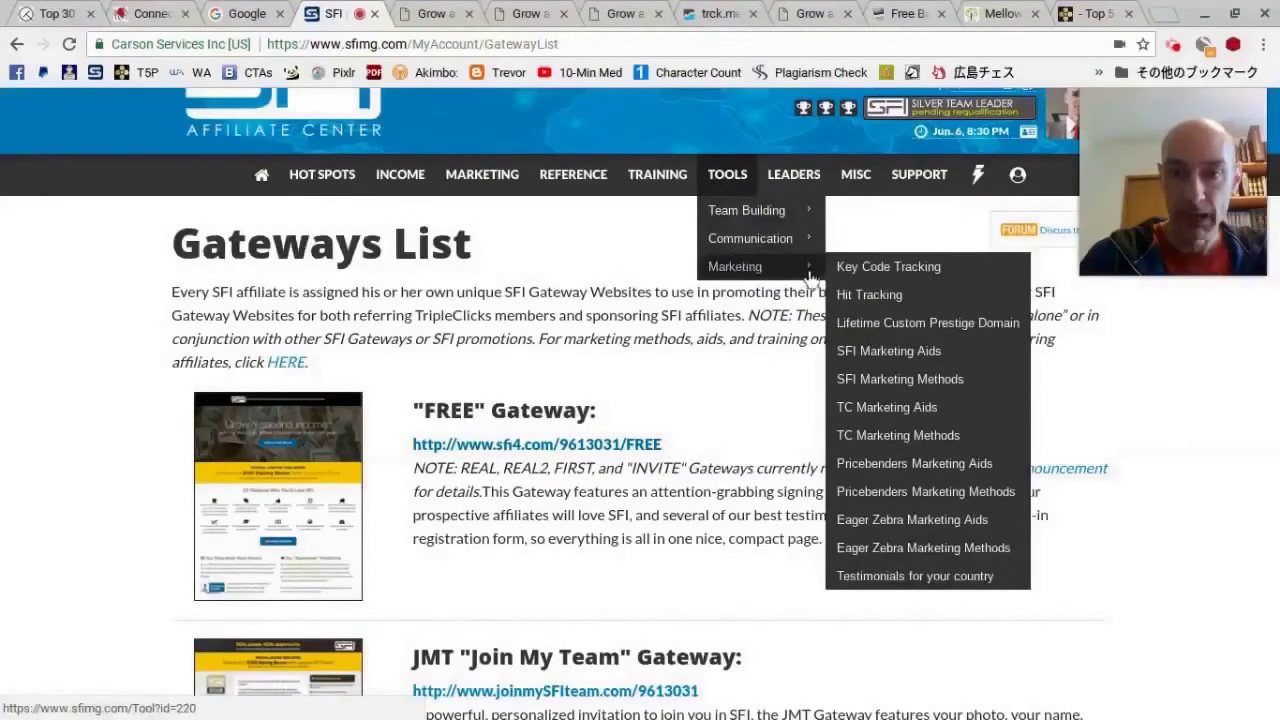
click(901, 276)
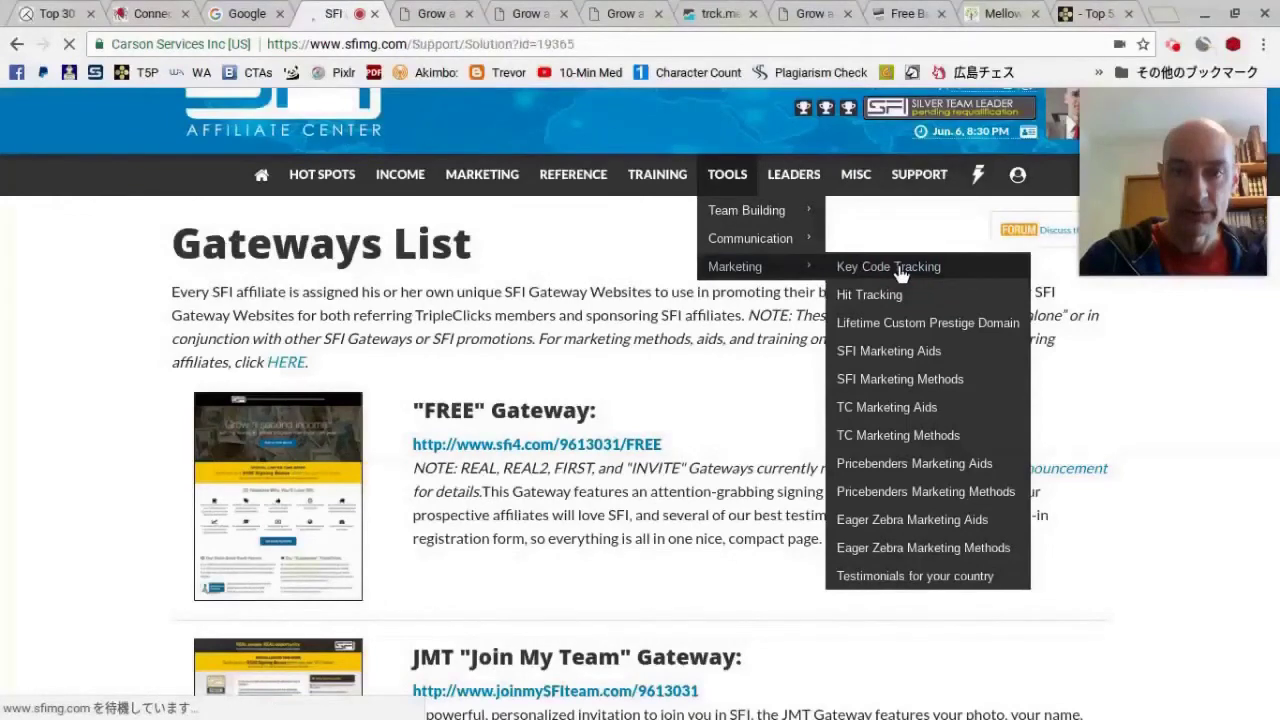
scroll(899, 270, down, 1)
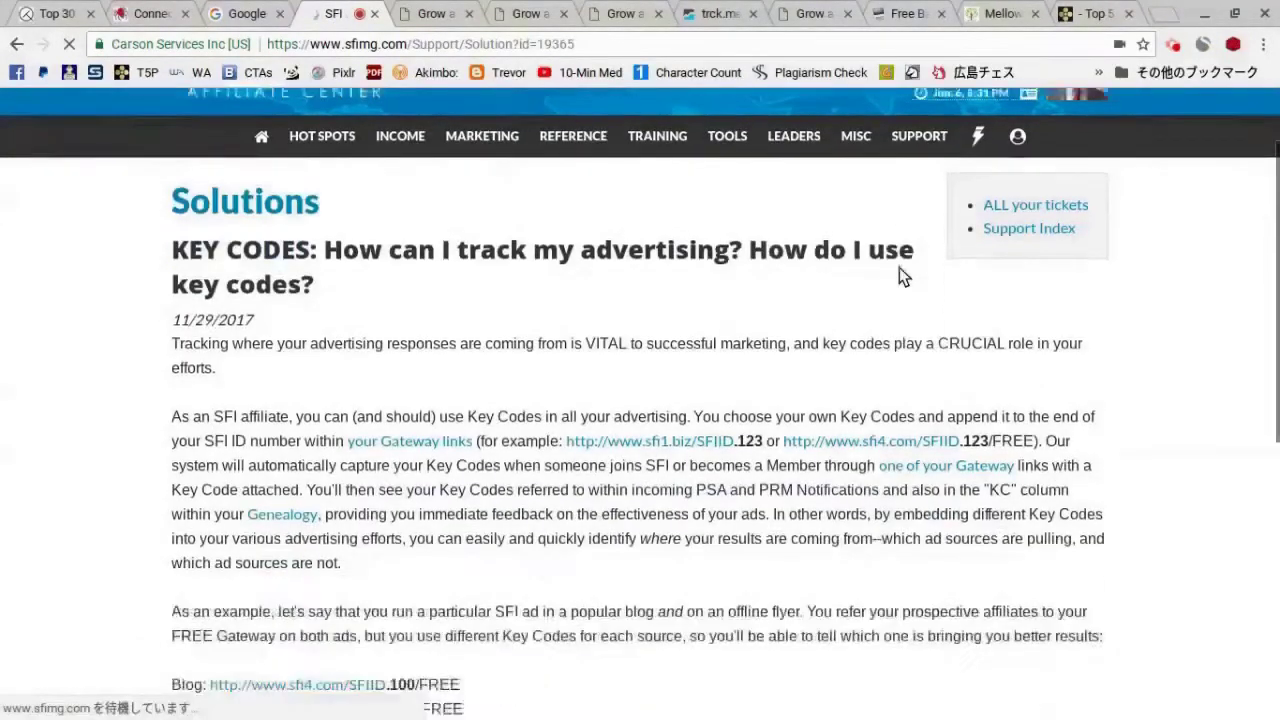
scroll(899, 267, down, 2)
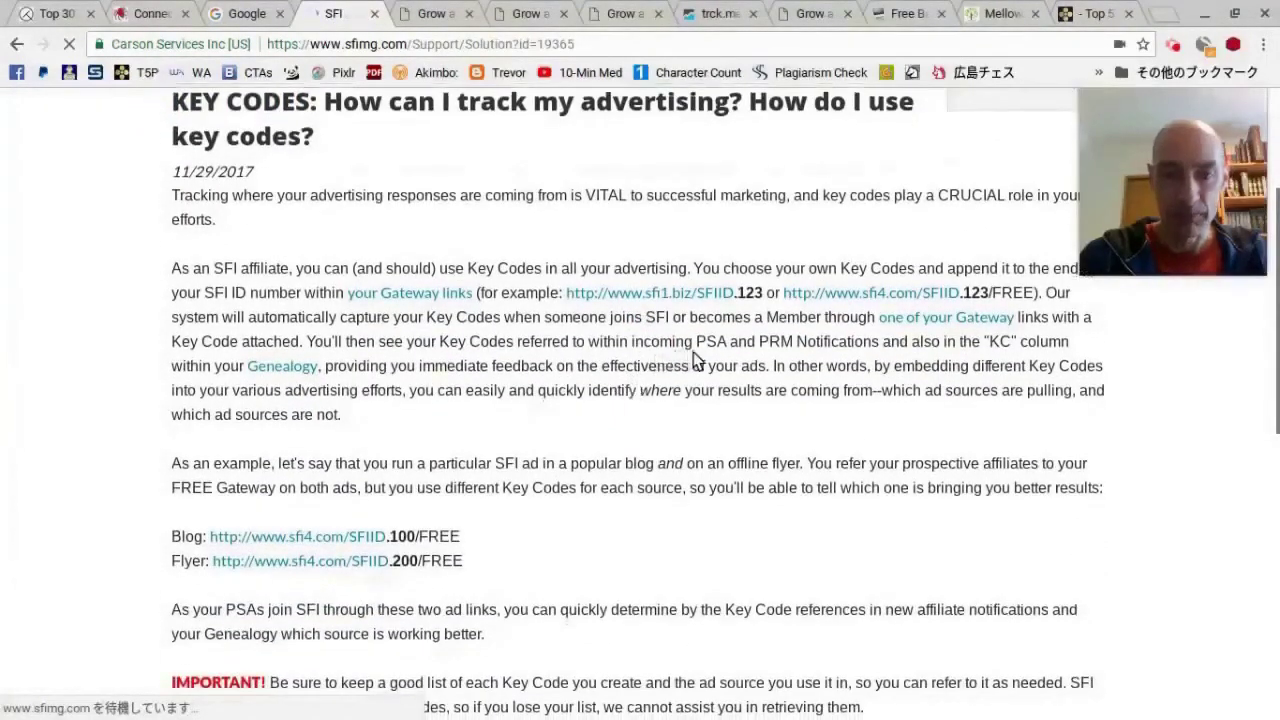
scroll(697, 360, down, 1)
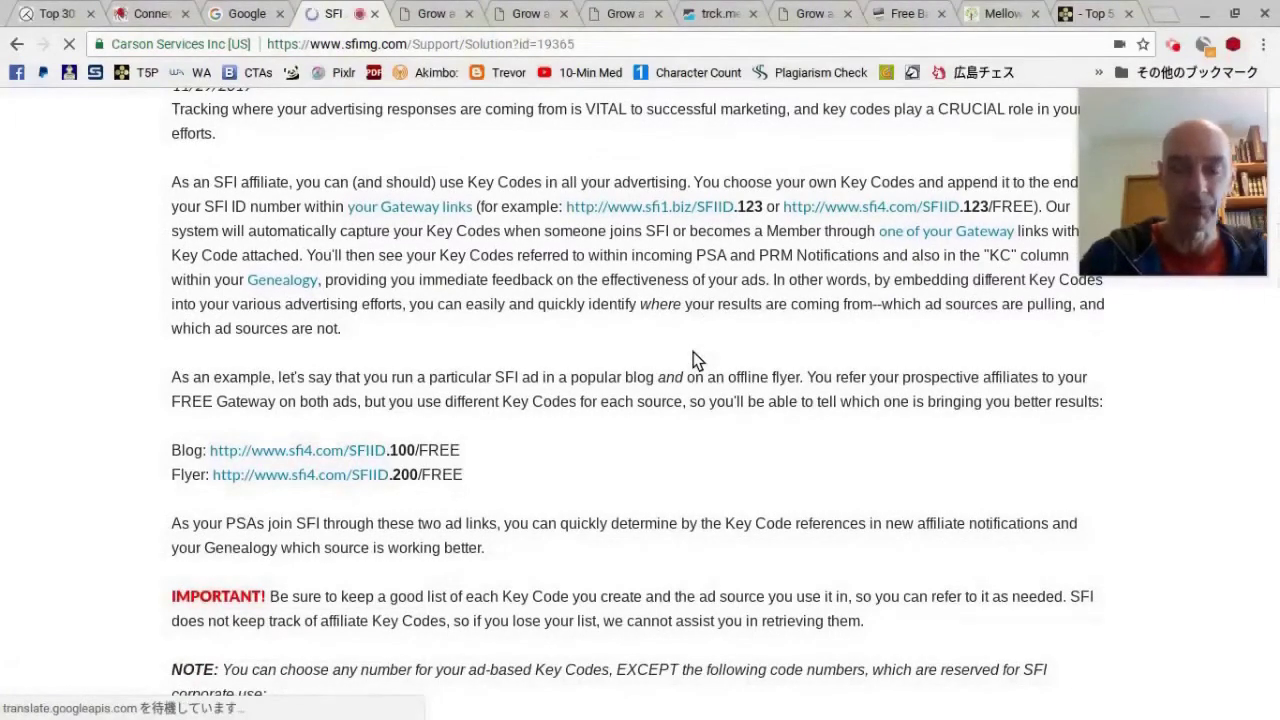
scroll(697, 360, down, 1)
scroll(683, 287, up, 1)
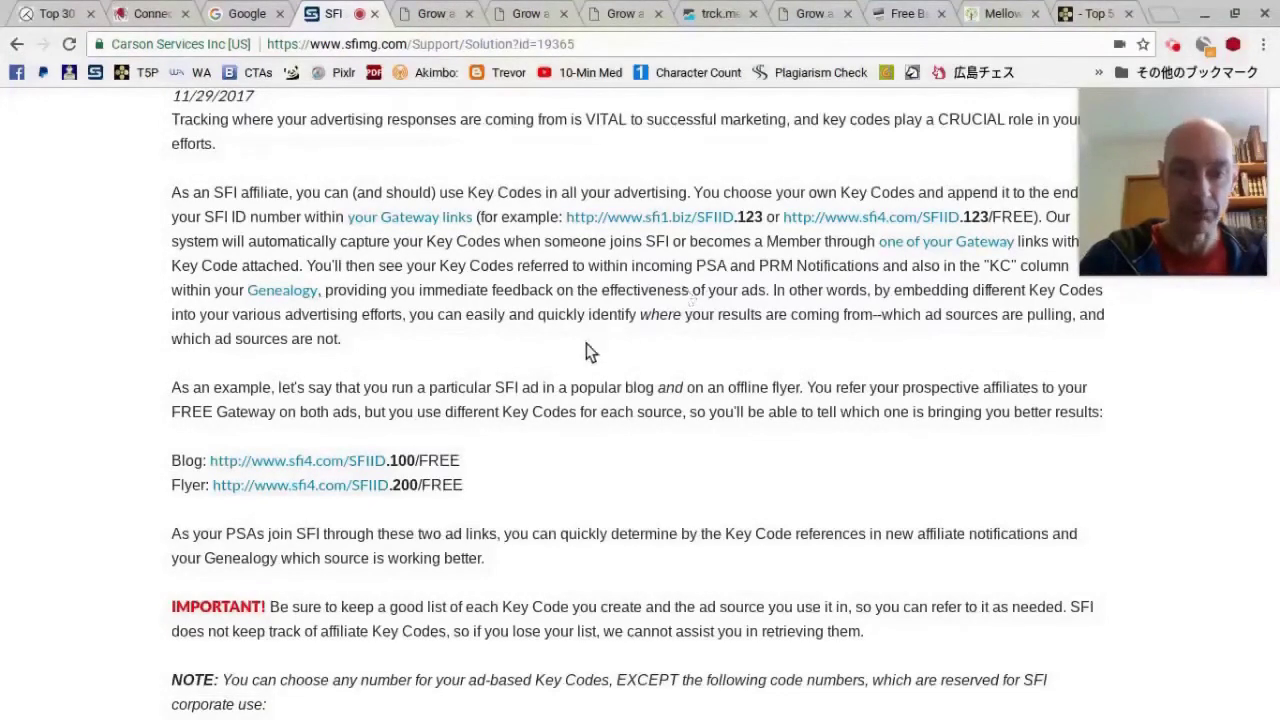
scroll(553, 399, down, 1)
scroll(553, 399, up, 1)
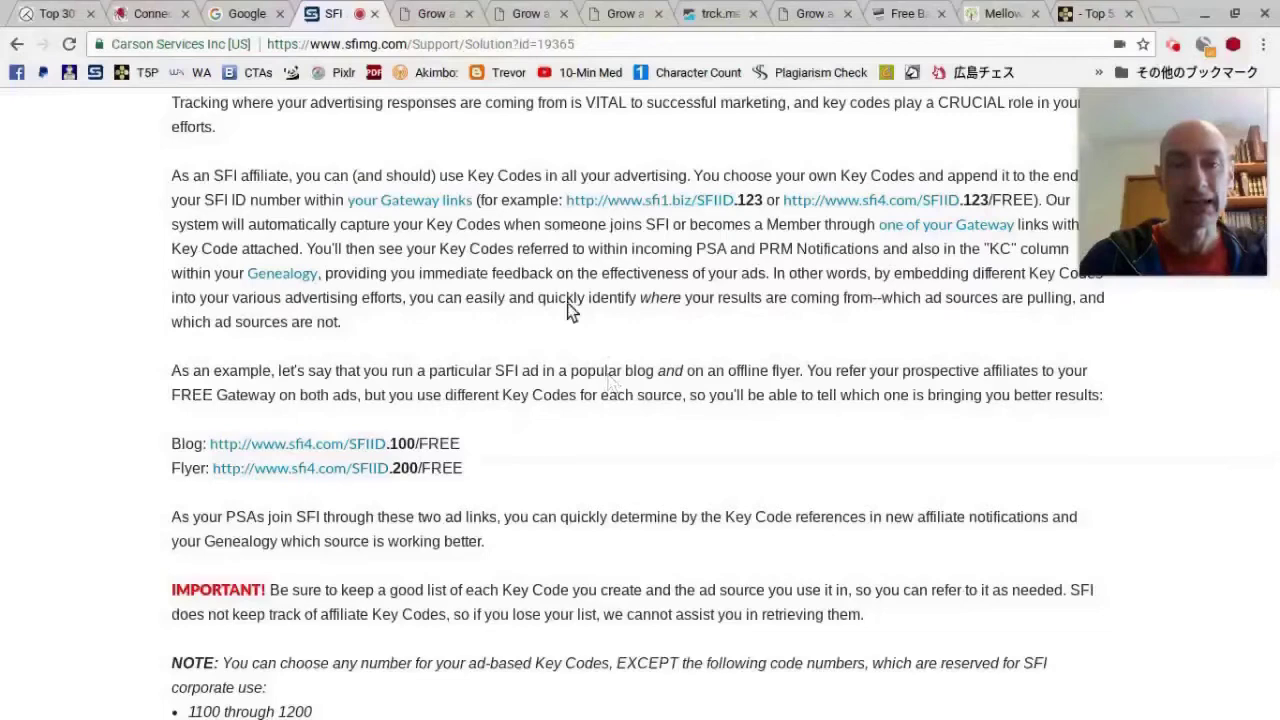
scroll(568, 319, down, 4)
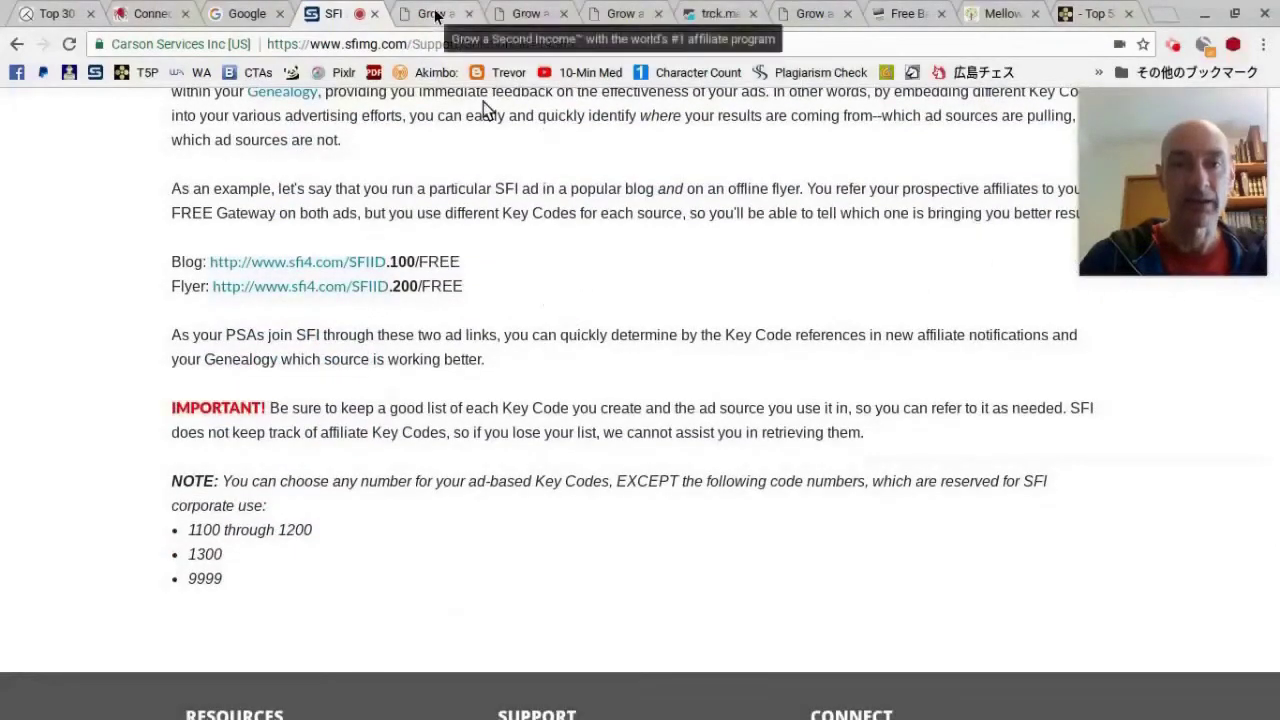
click(435, 15)
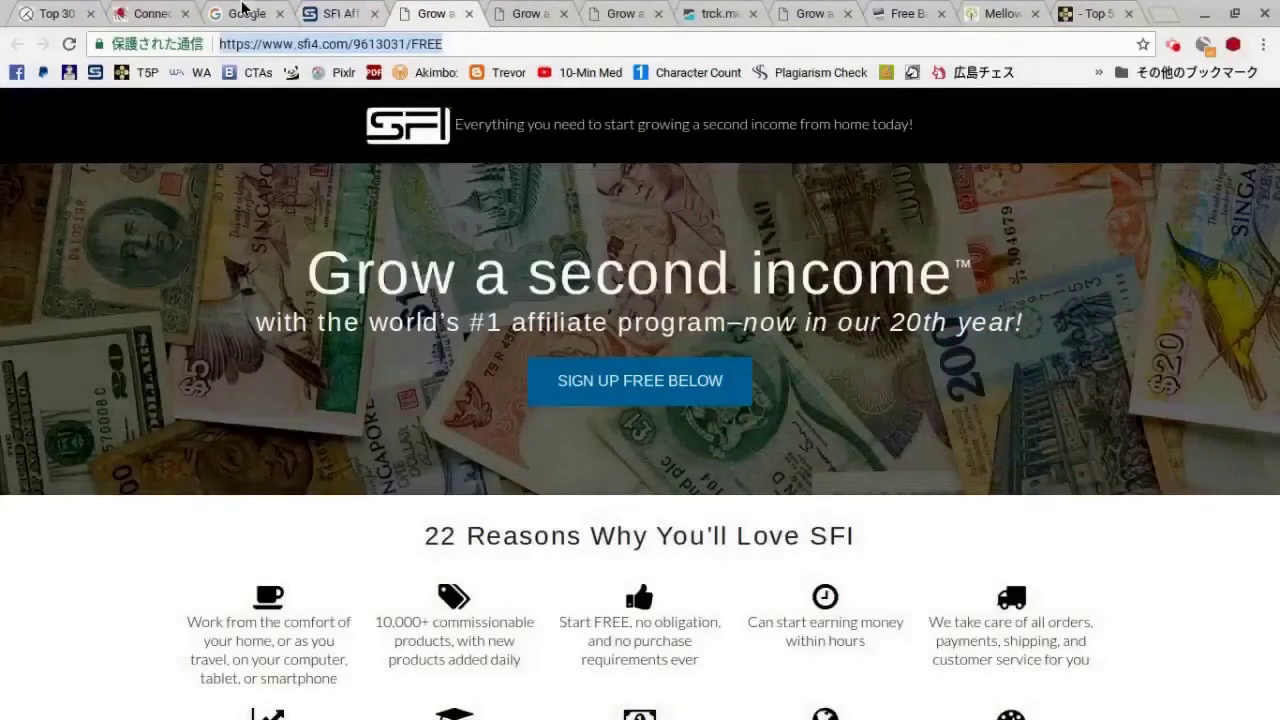
Step: Delete the SFI gateway URL from the ad's Website Address field, leaving it empty
click(140, 15)
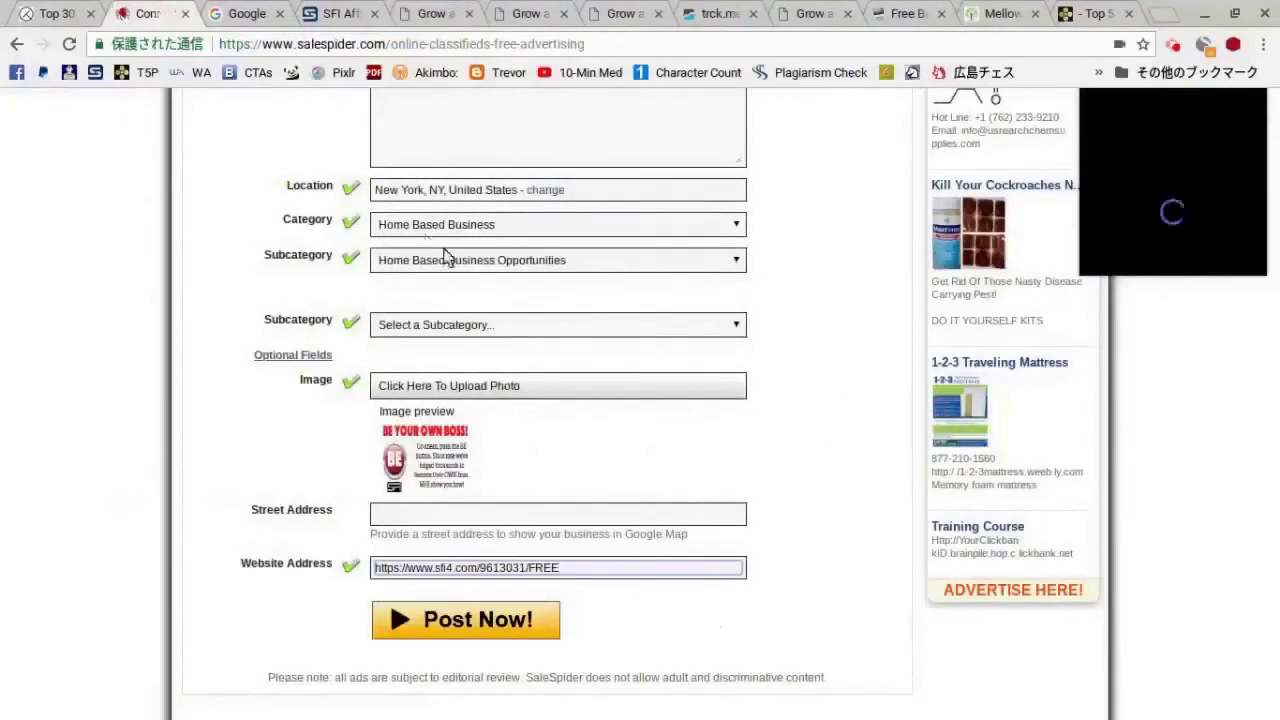
scroll(610, 463, down, 1)
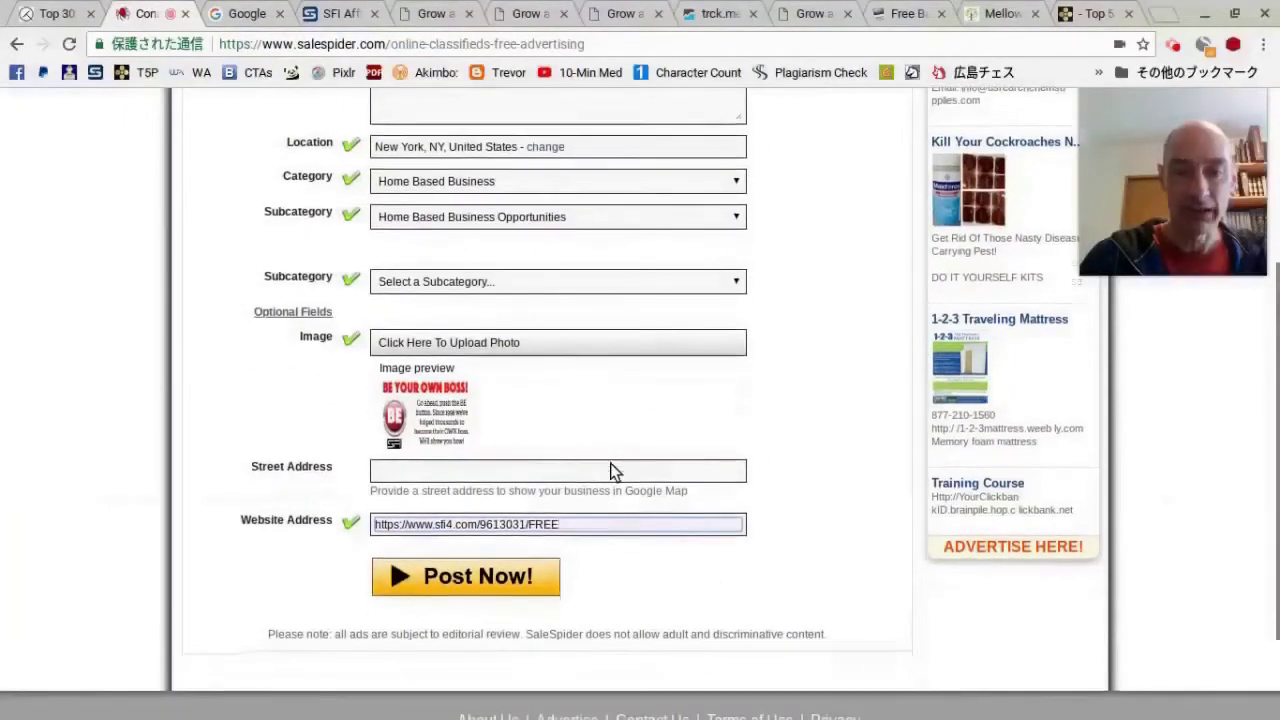
triple_click(528, 524)
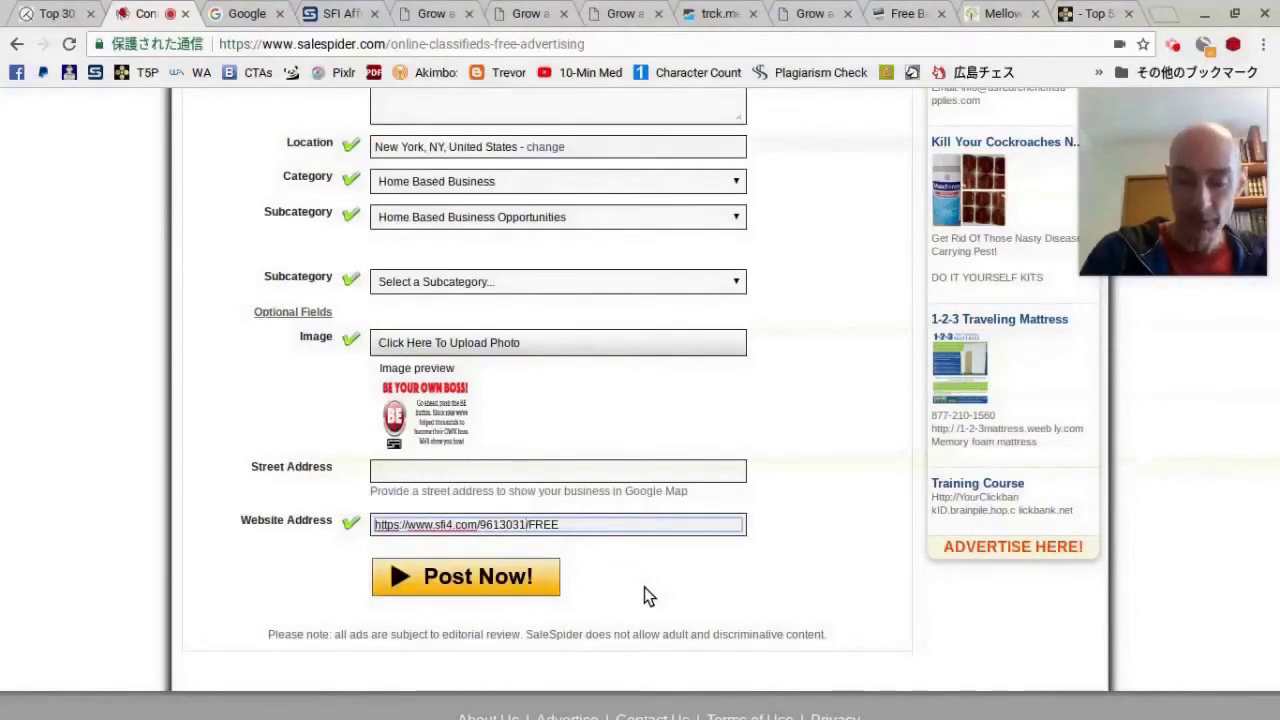
text(.9898)
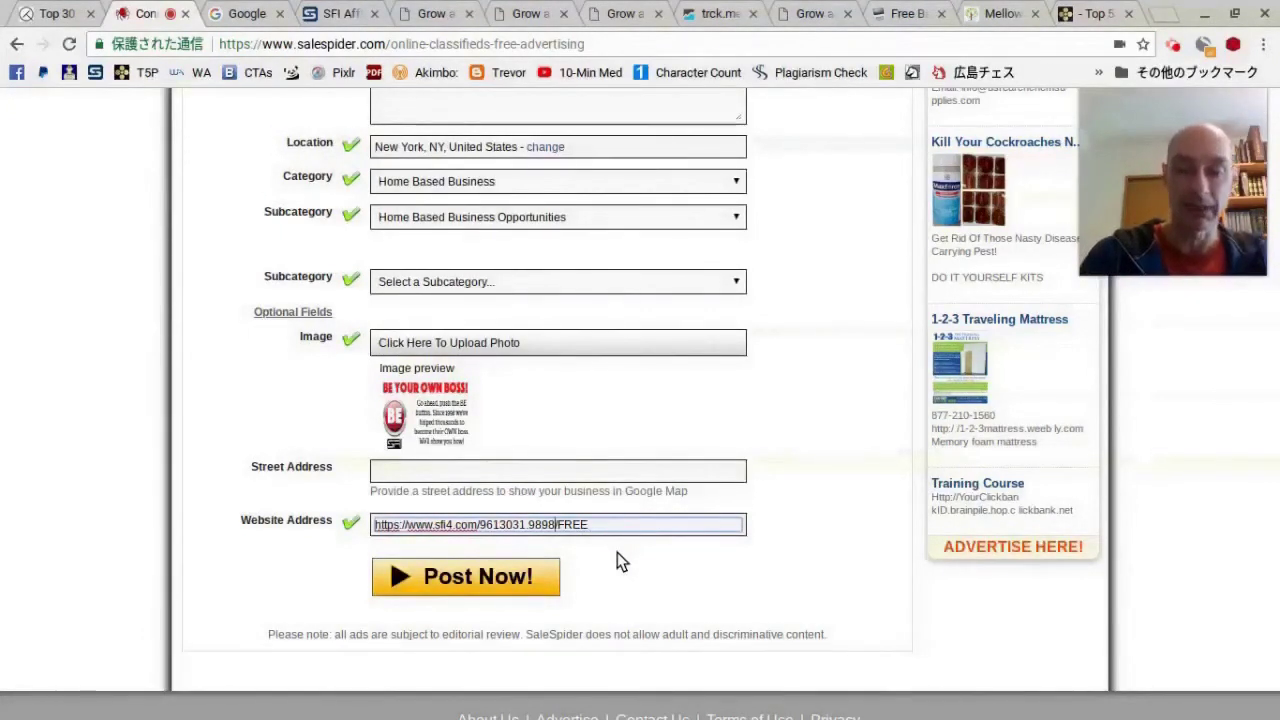
click(588, 522)
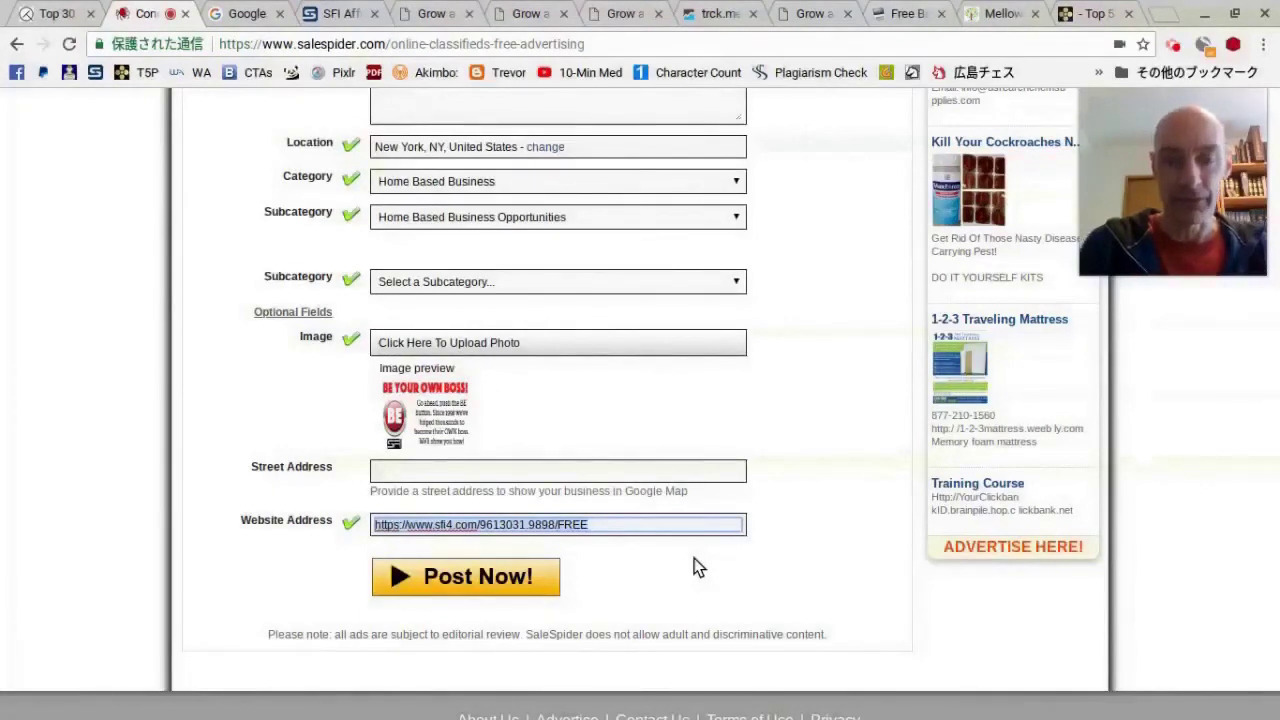
key(BackSpace)
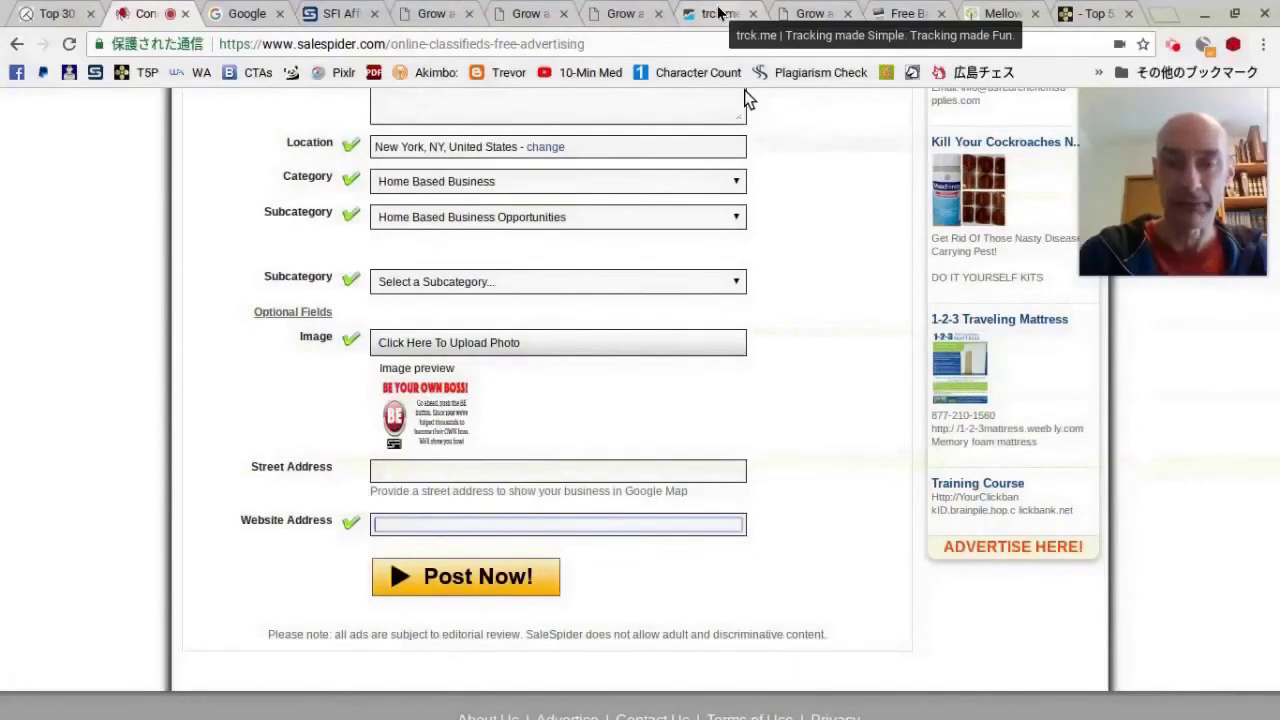
Step: Review the 'SFI FREE Advertising Campaign' tracker on trck.me
click(718, 13)
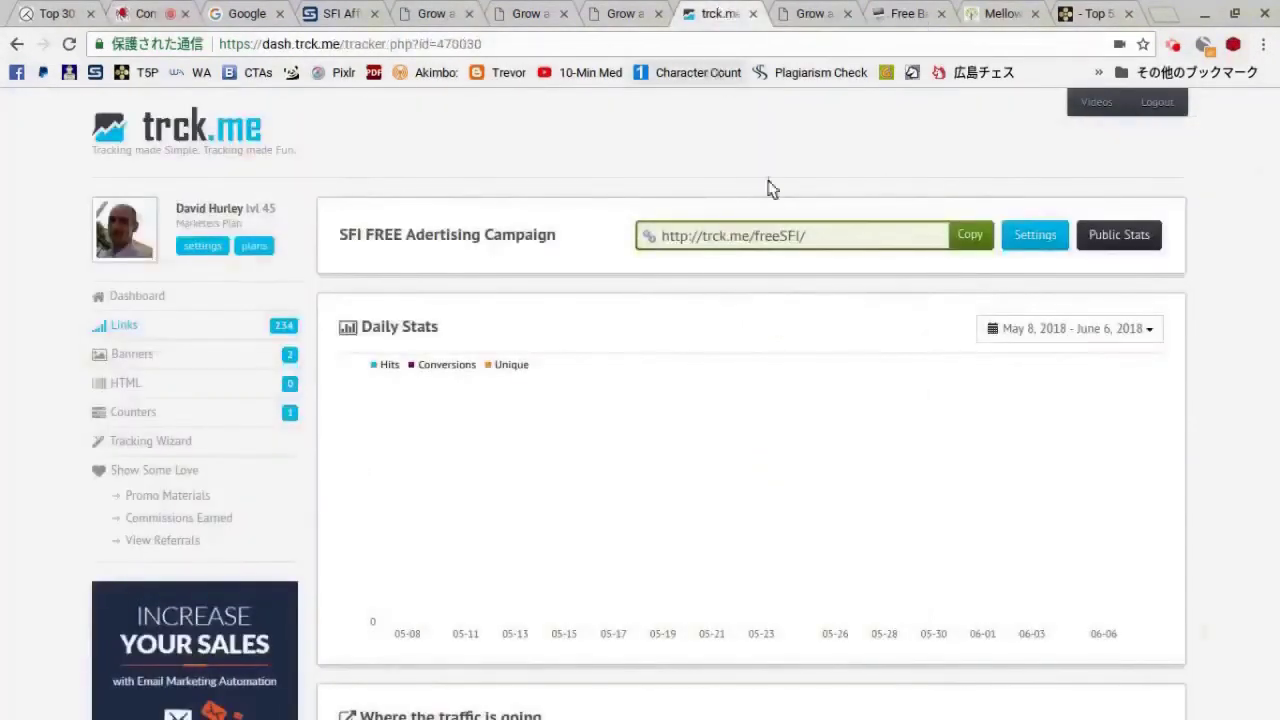
scroll(835, 350, down, 1)
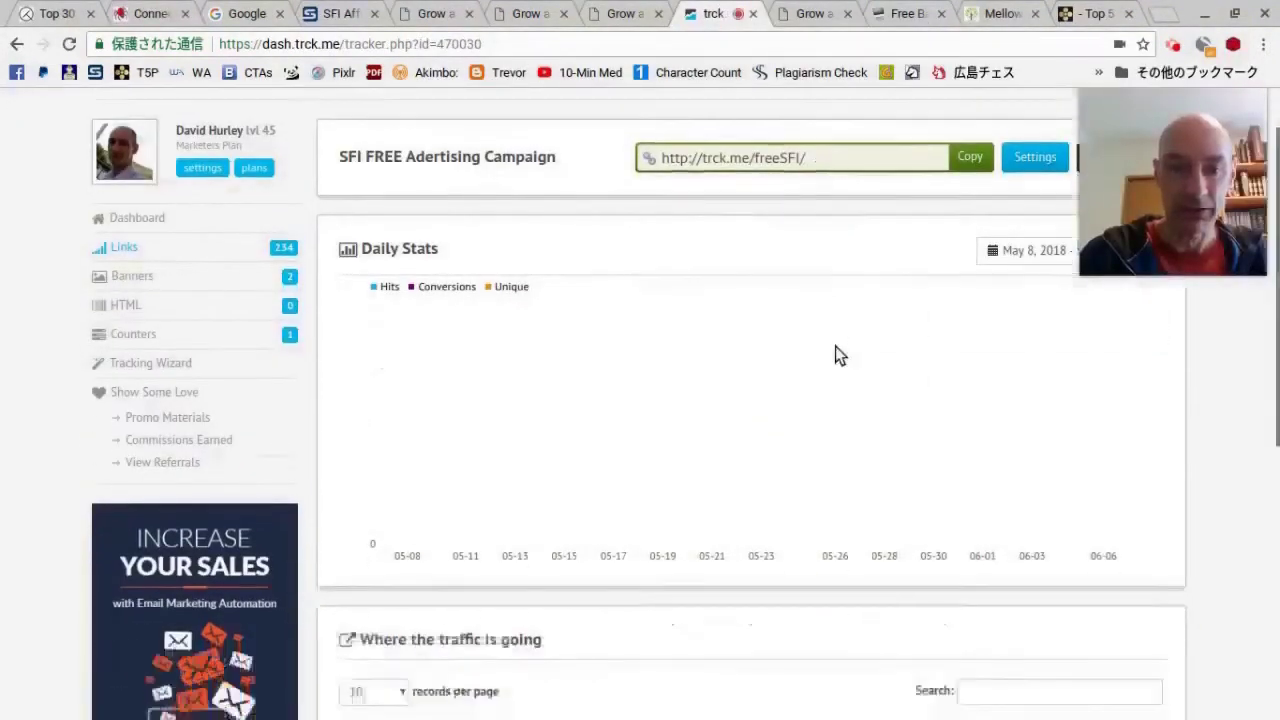
scroll(835, 354, up, 1)
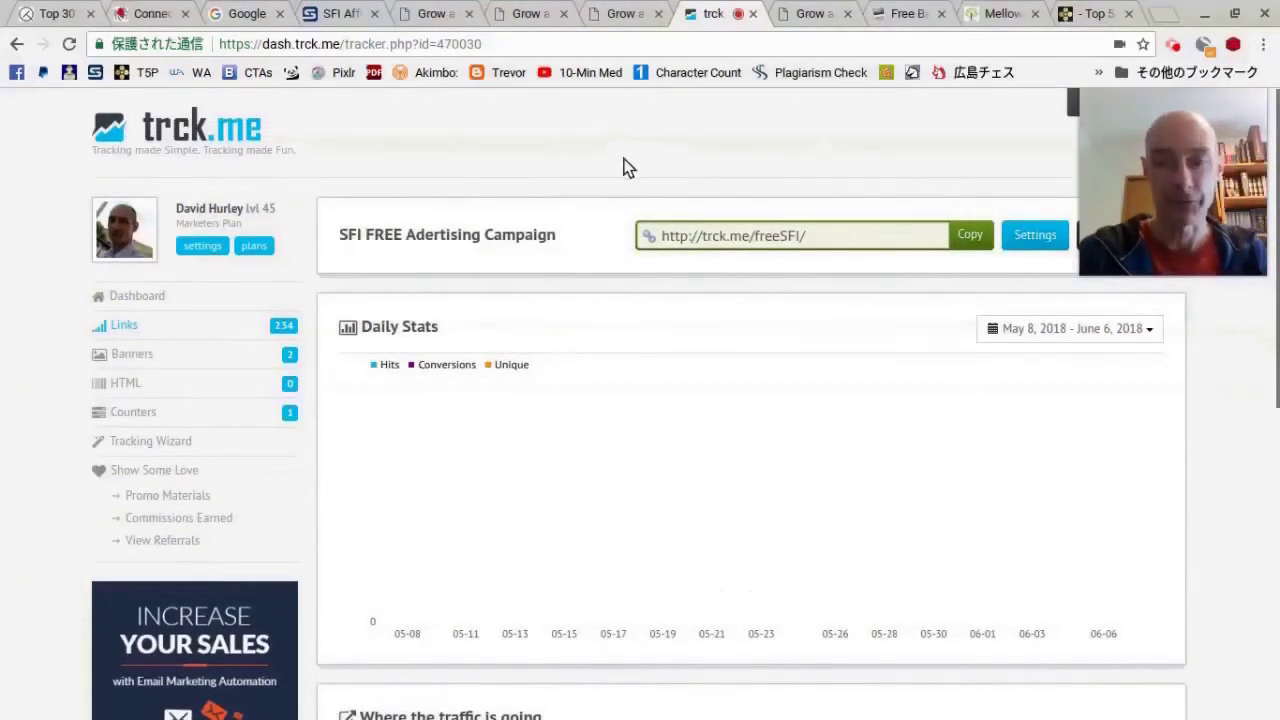
scroll(797, 363, down, 1)
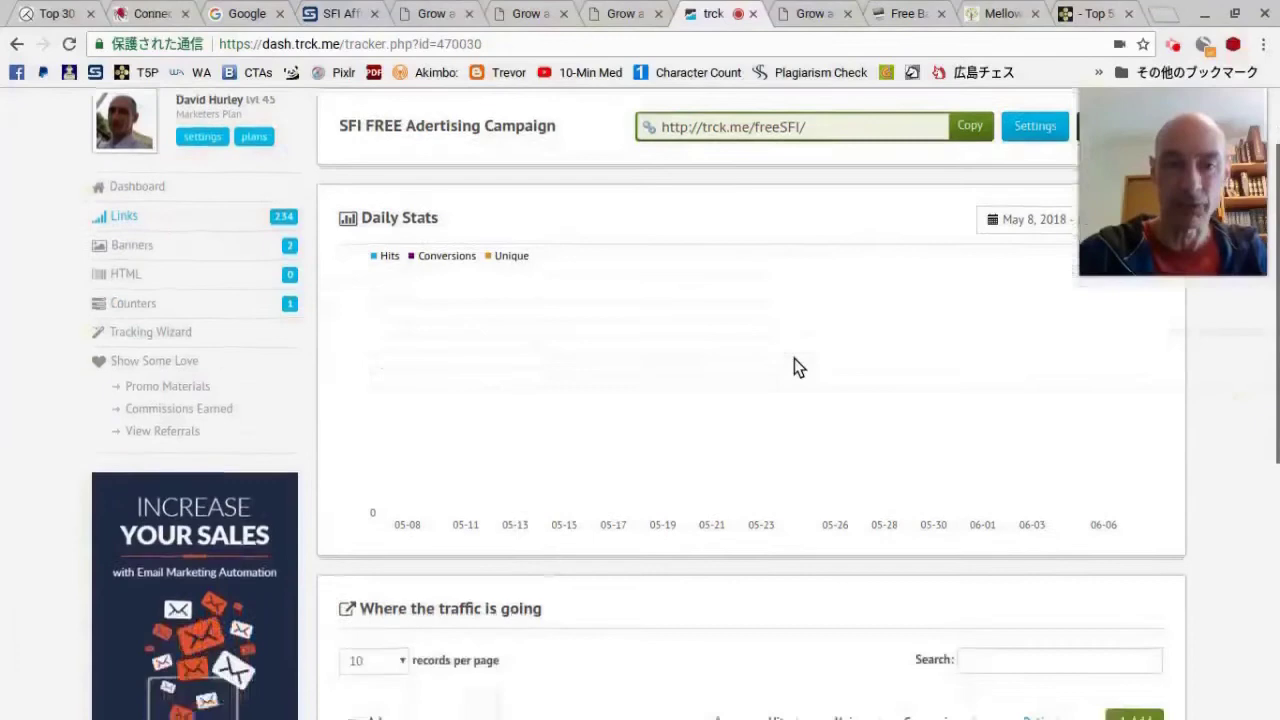
scroll(797, 367, down, 1)
scroll(795, 360, up, 2)
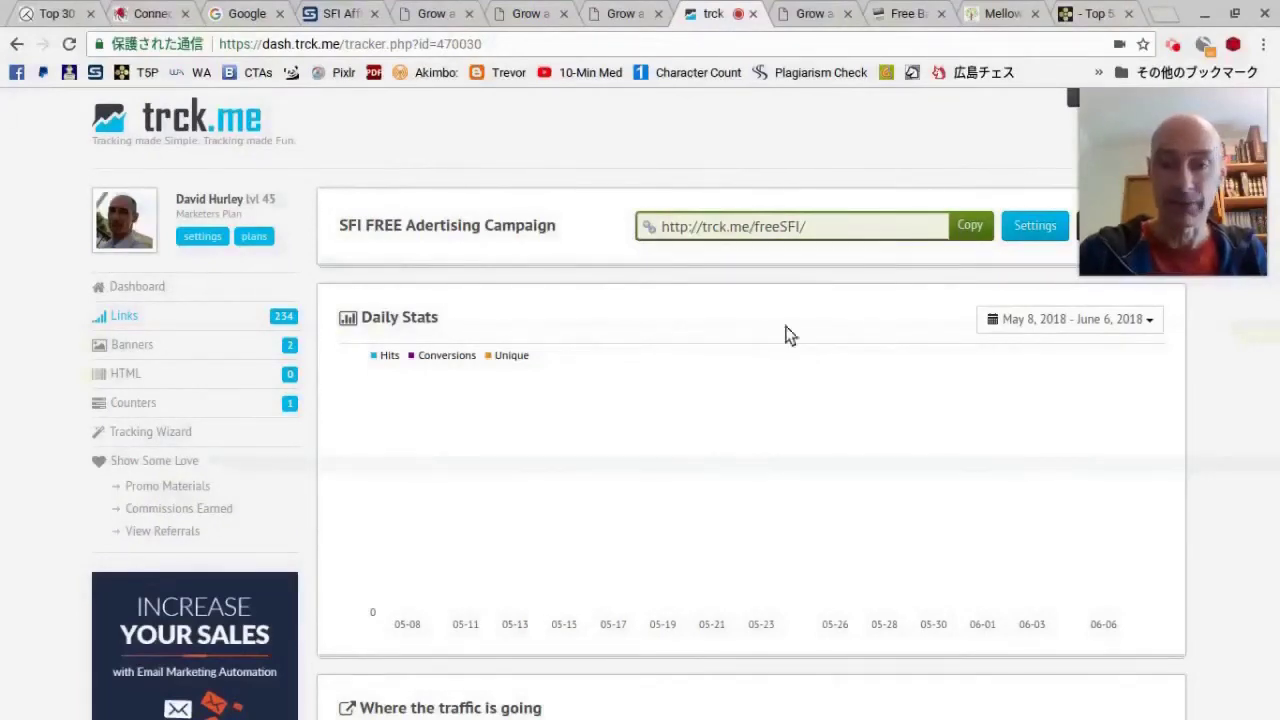
scroll(809, 268, down, 5)
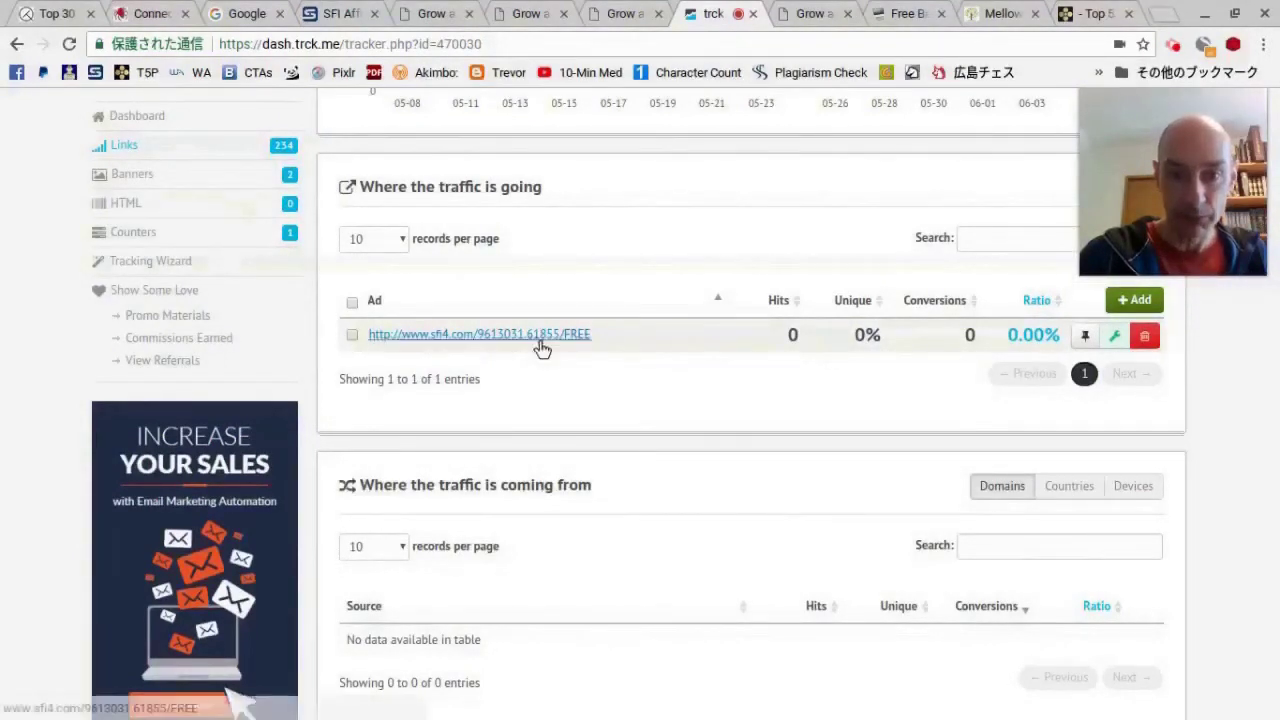
scroll(717, 373, up, 5)
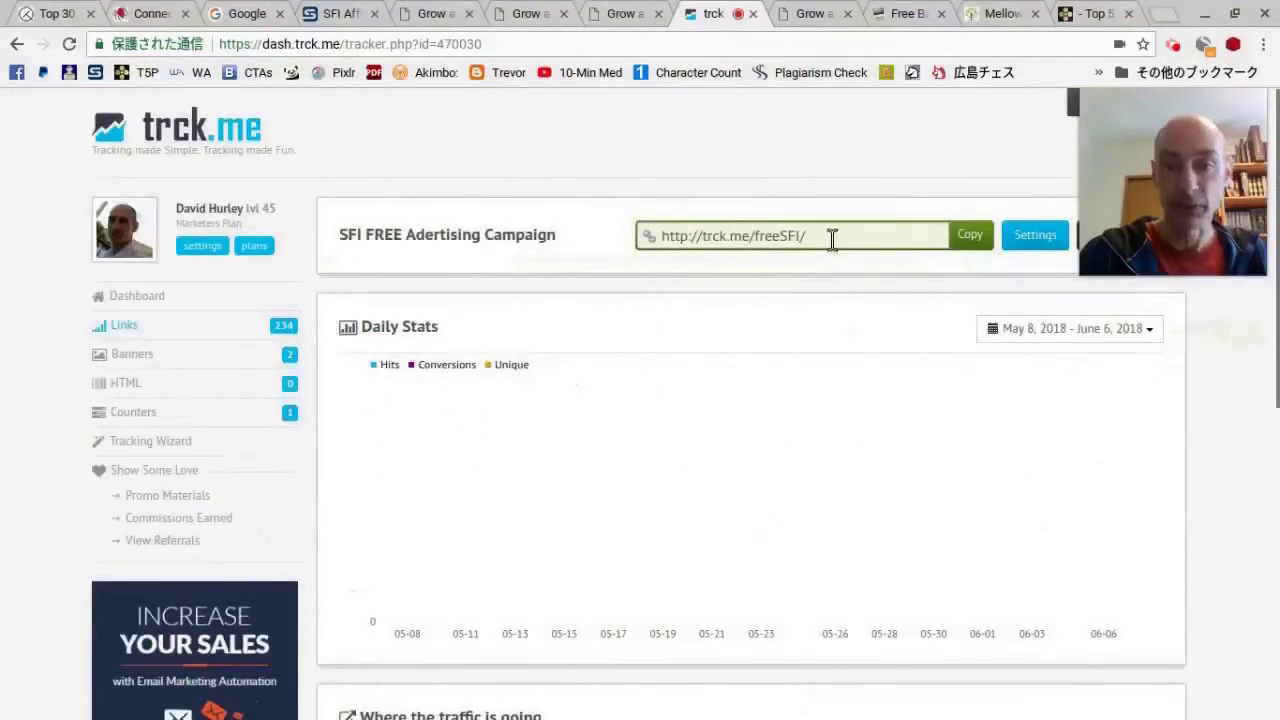
click(832, 238)
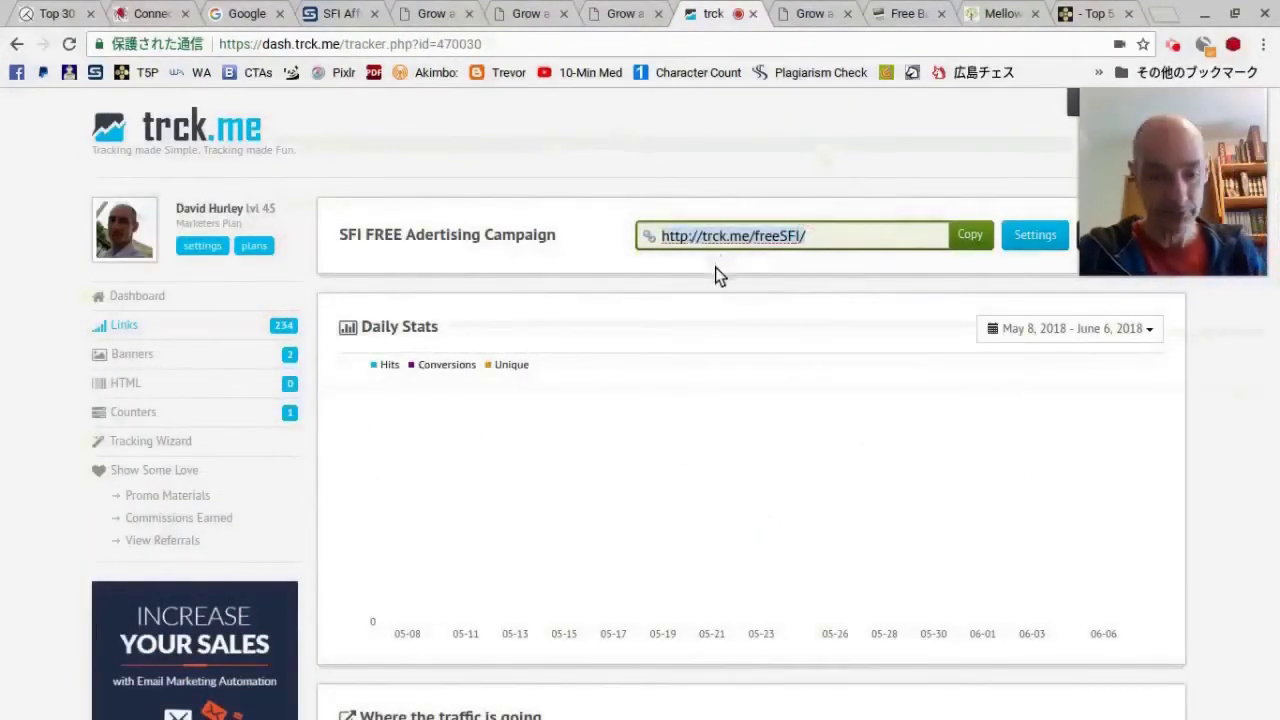
scroll(704, 377, down, 2)
scroll(702, 370, down, 3)
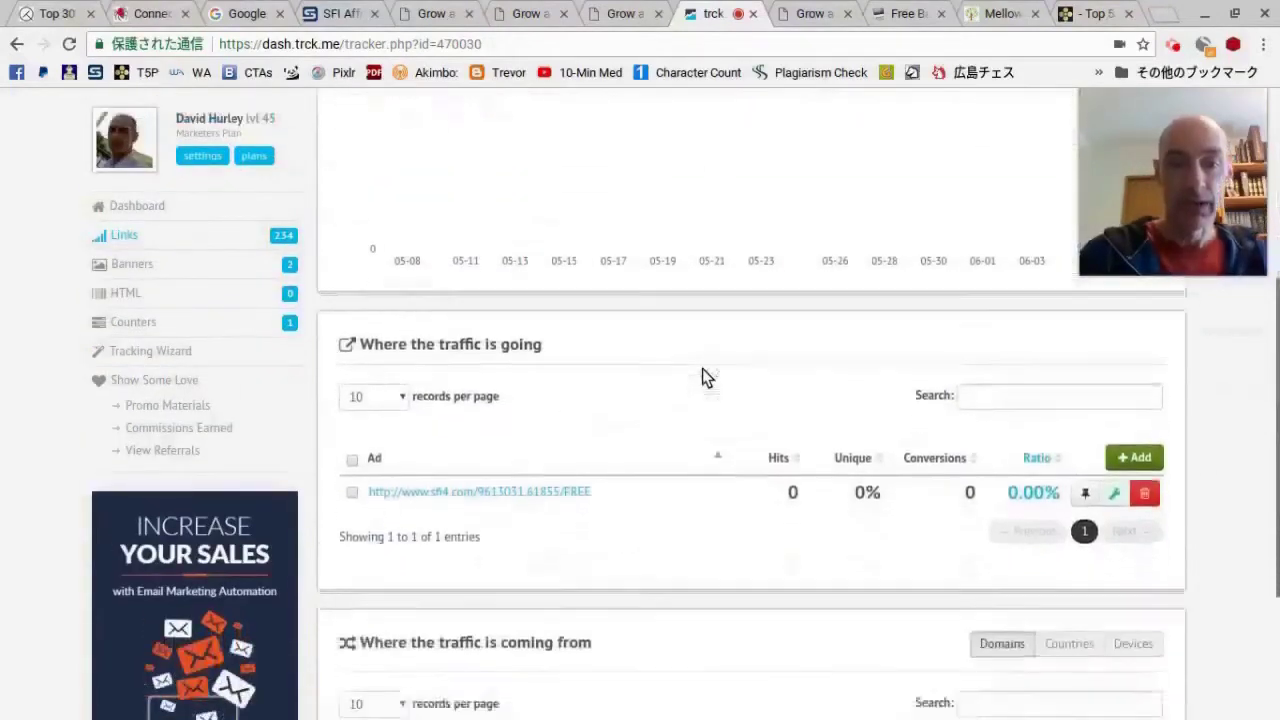
scroll(702, 370, down, 2)
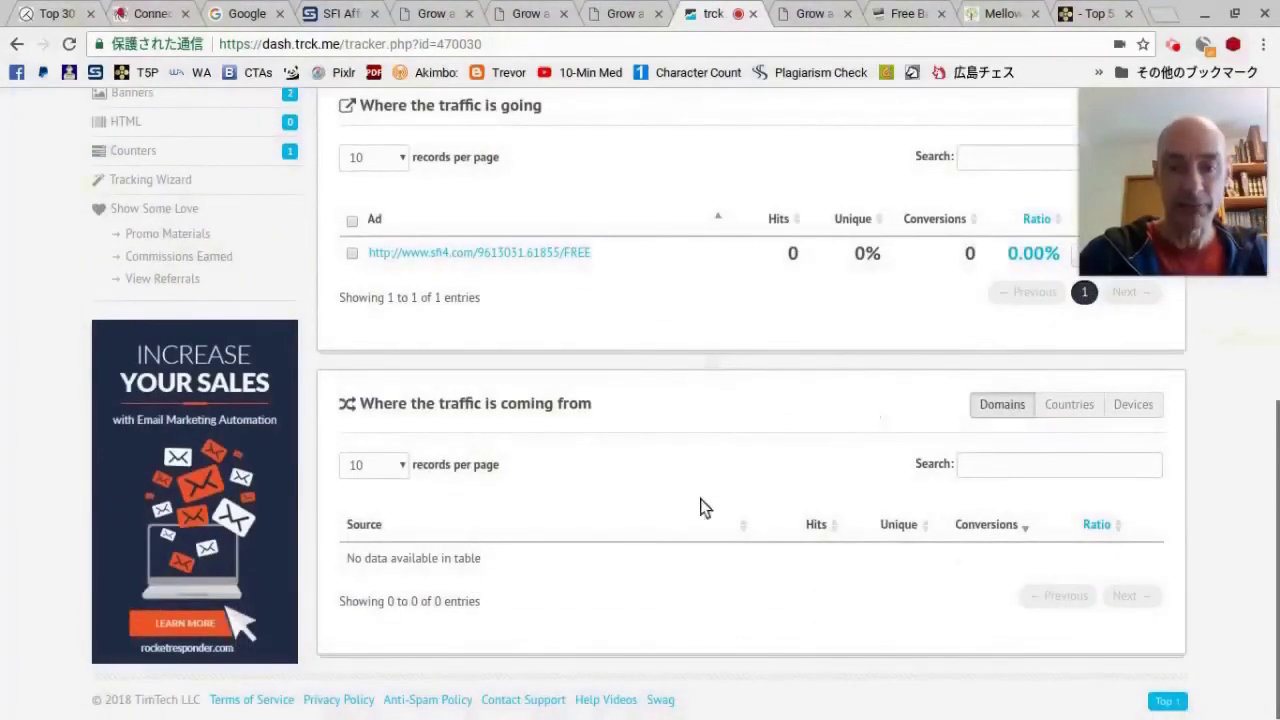
scroll(685, 307, up, 4)
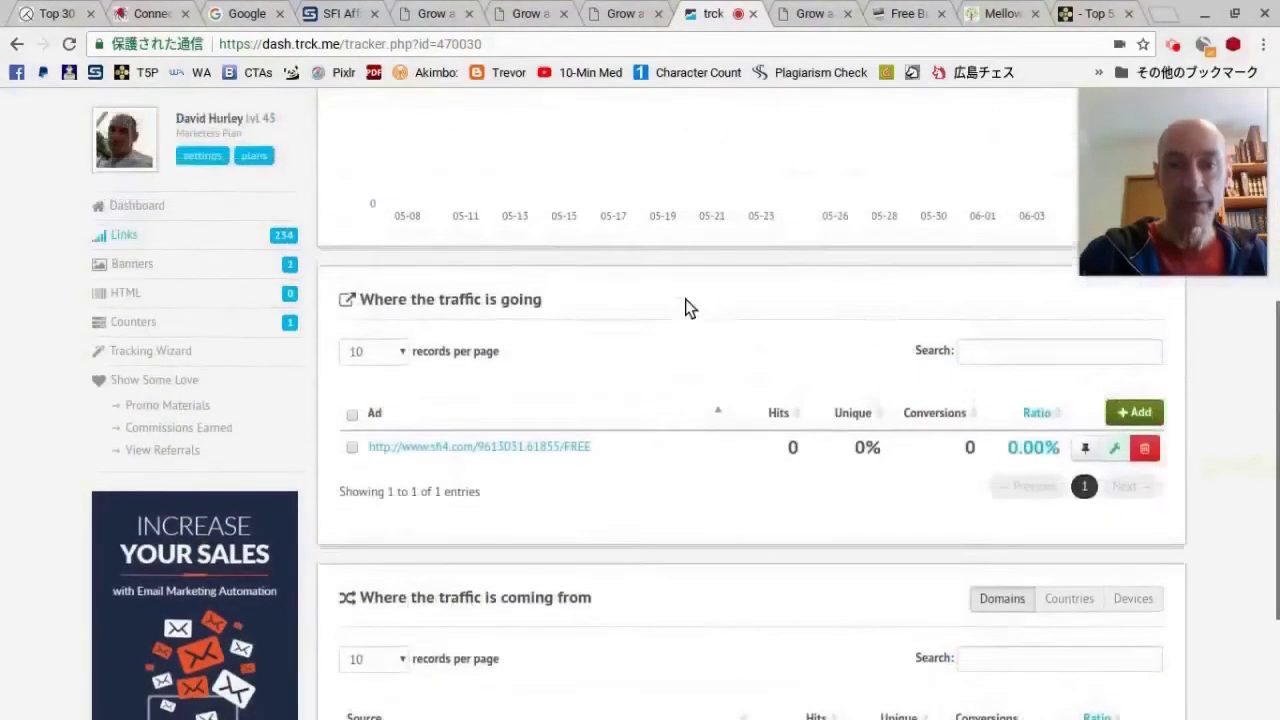
scroll(685, 299, up, 2)
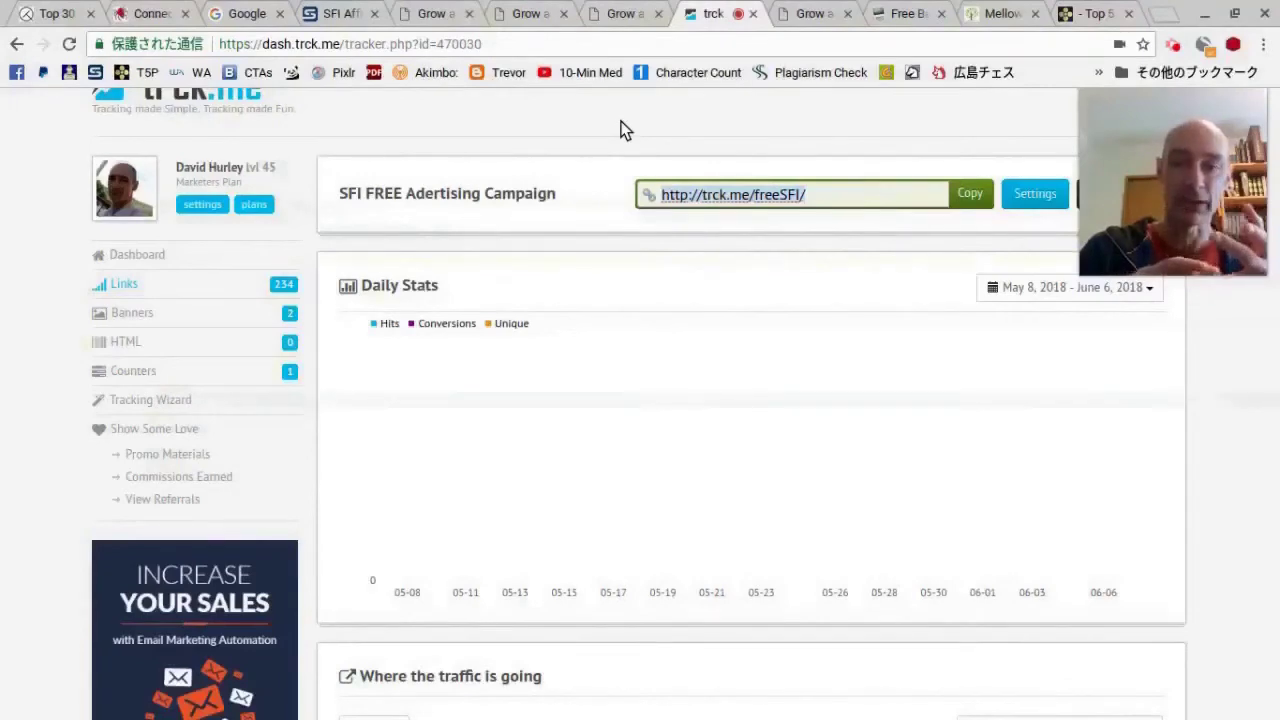
scroll(623, 237, down, 3)
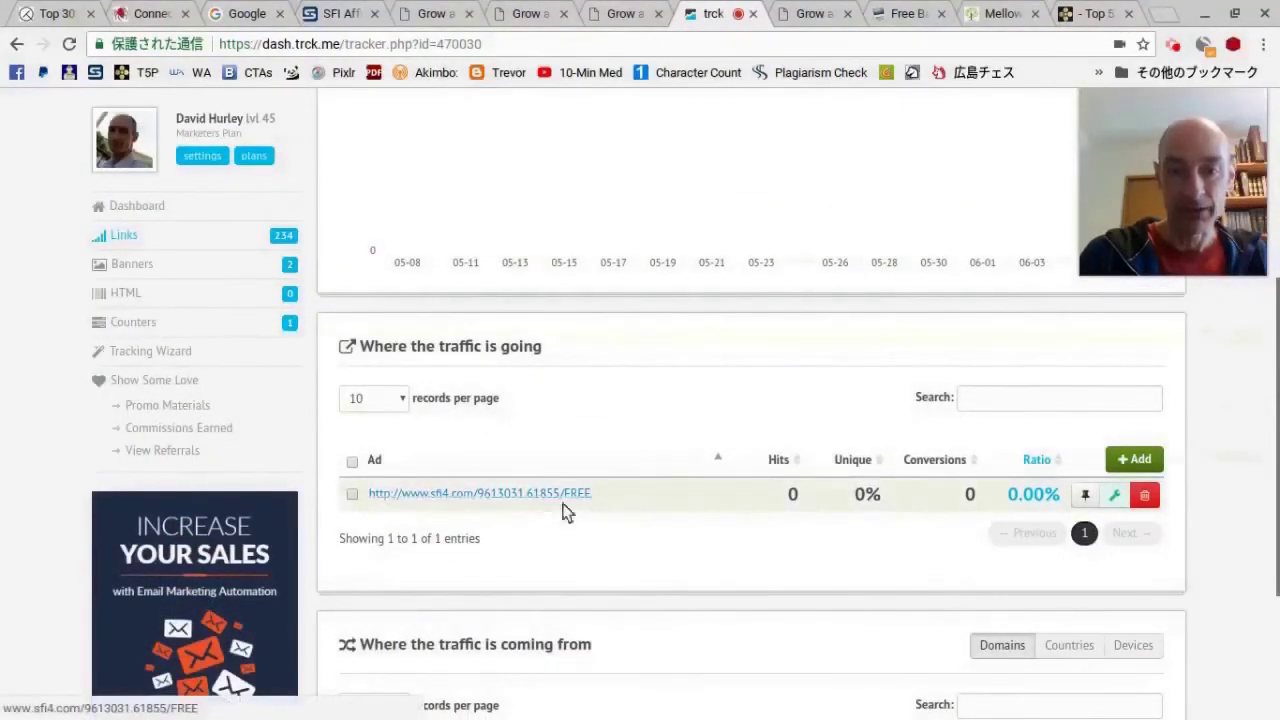
scroll(680, 371, up, 3)
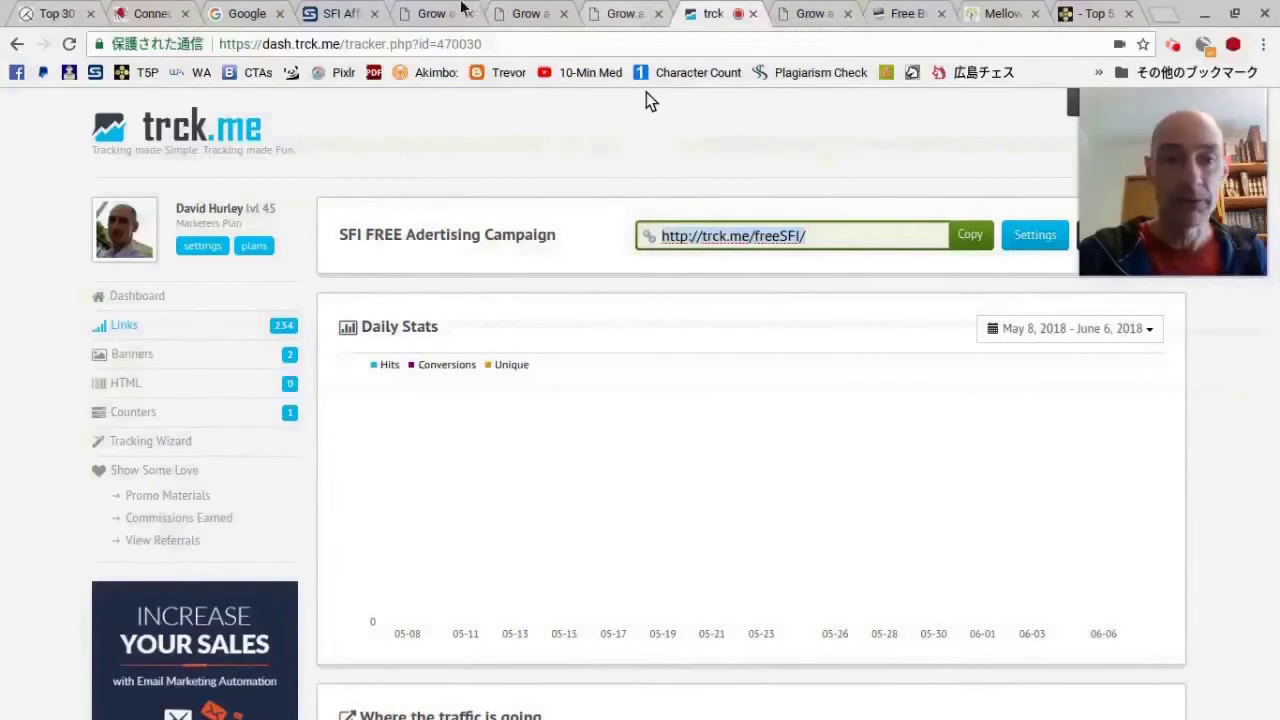
click(150, 13)
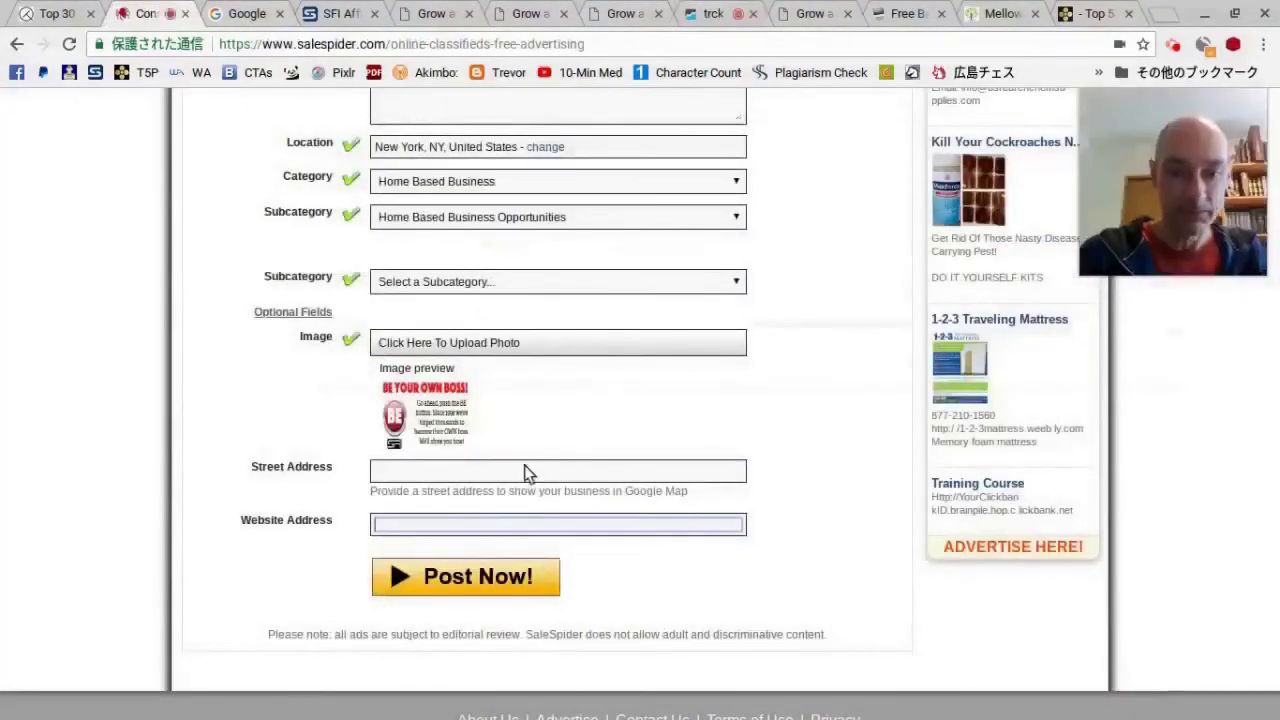
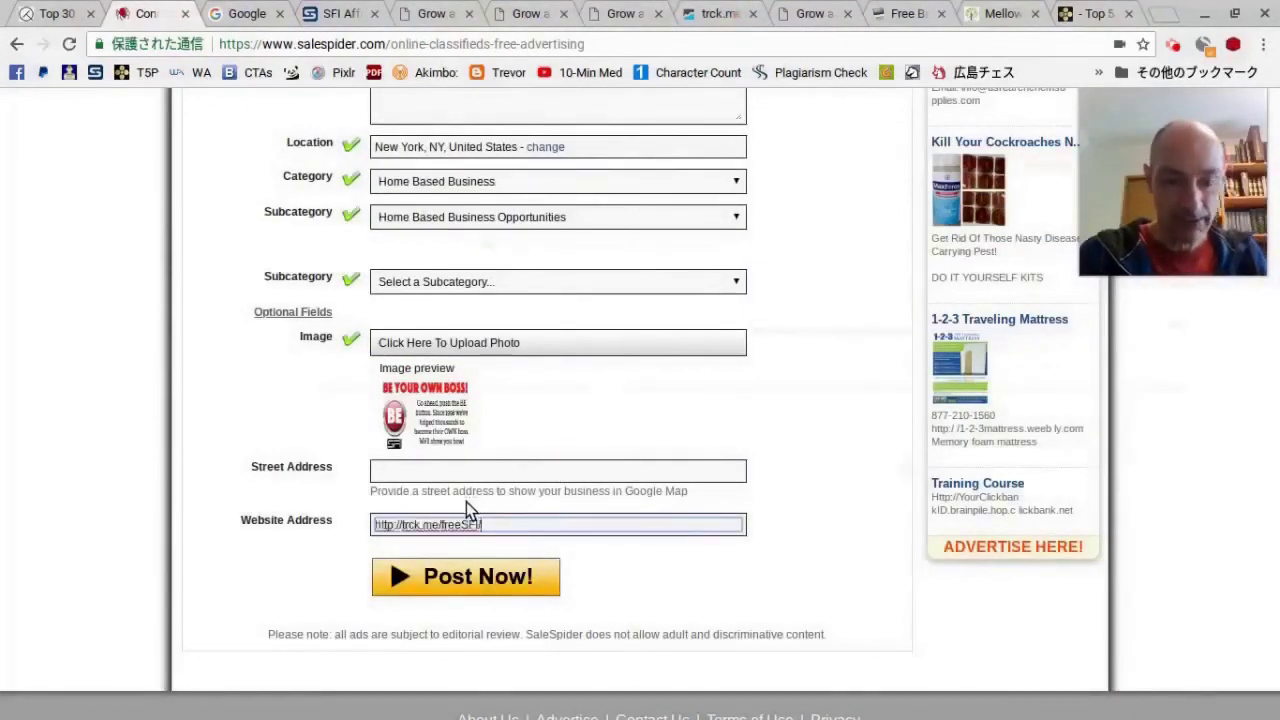
click(423, 570)
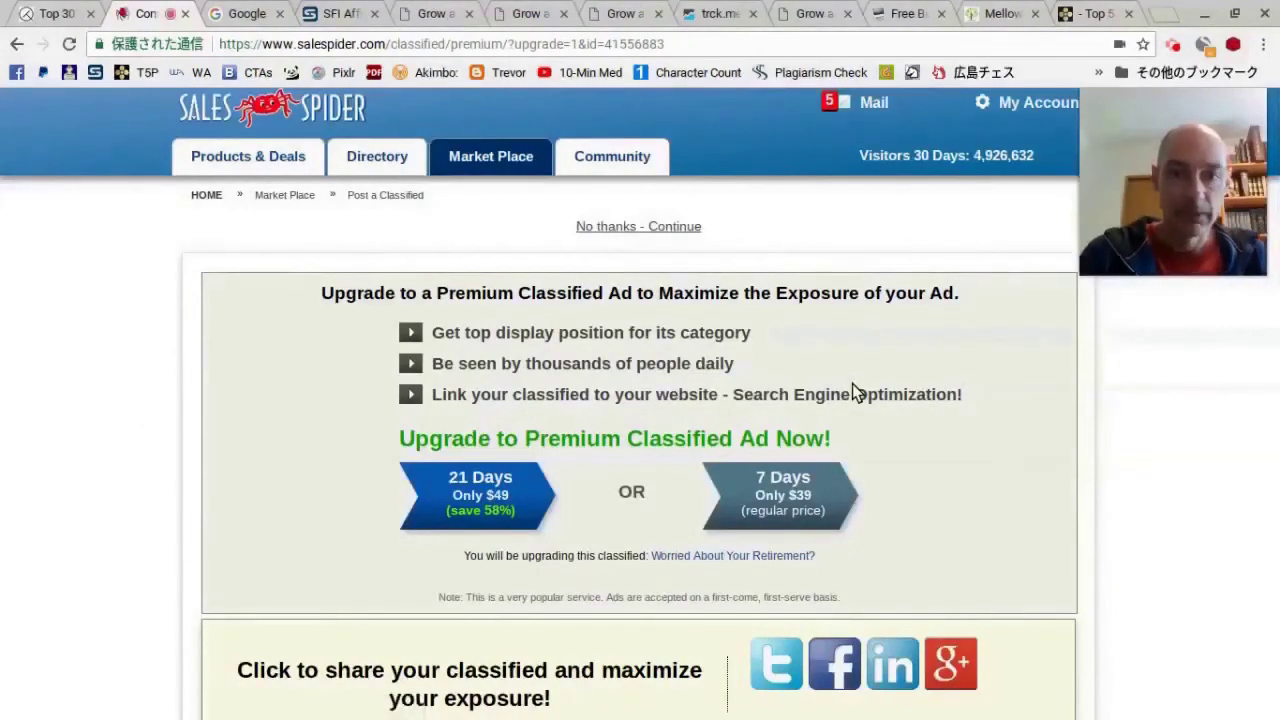
scroll(929, 430, down, 2)
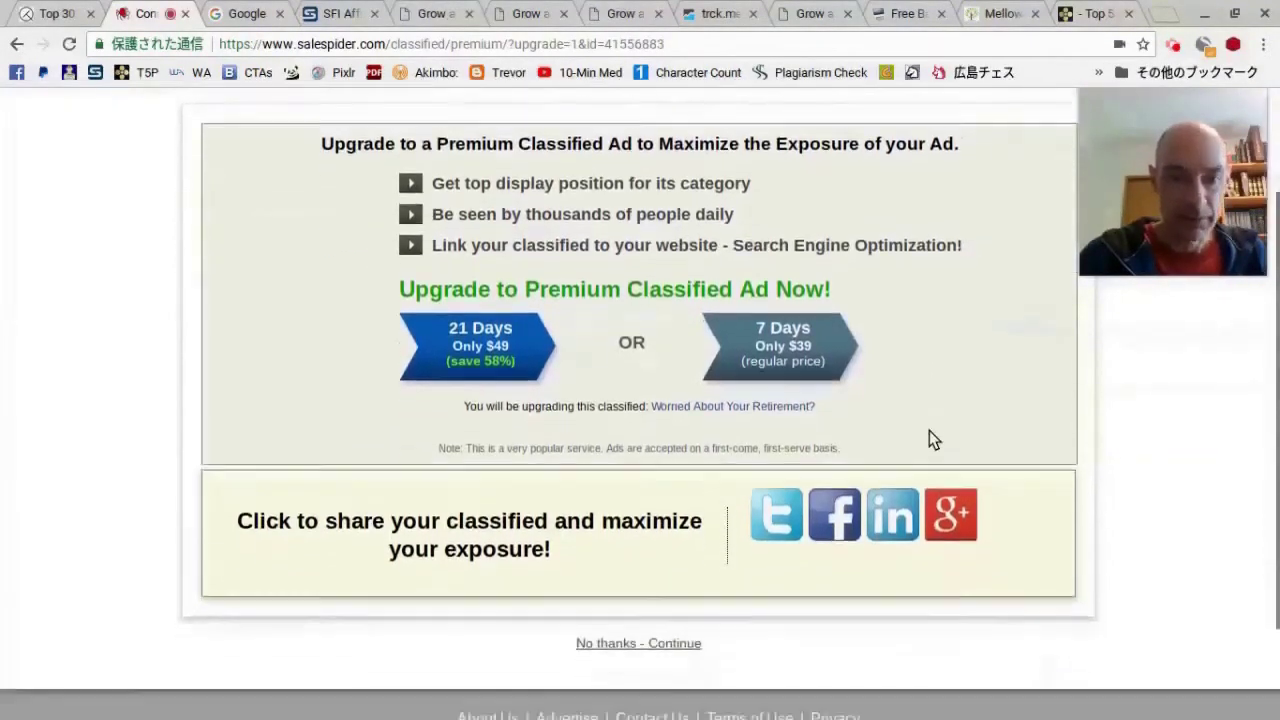
scroll(929, 430, up, 2)
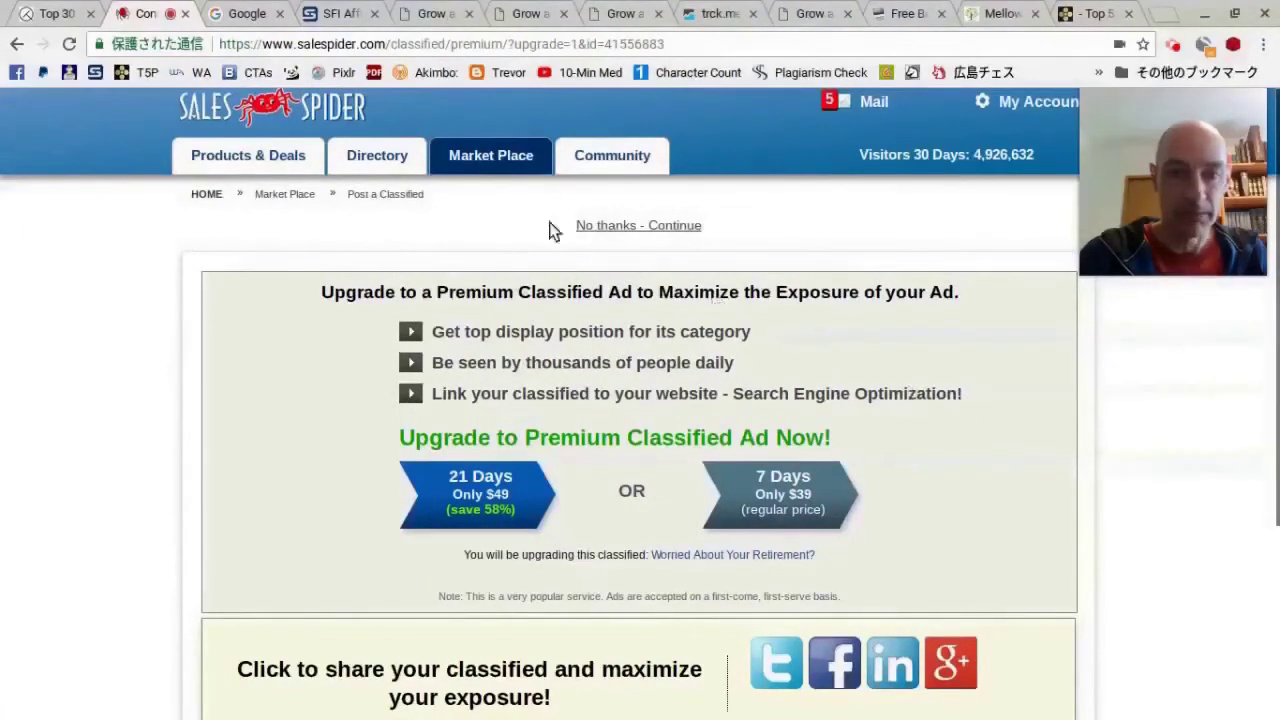
click(634, 225)
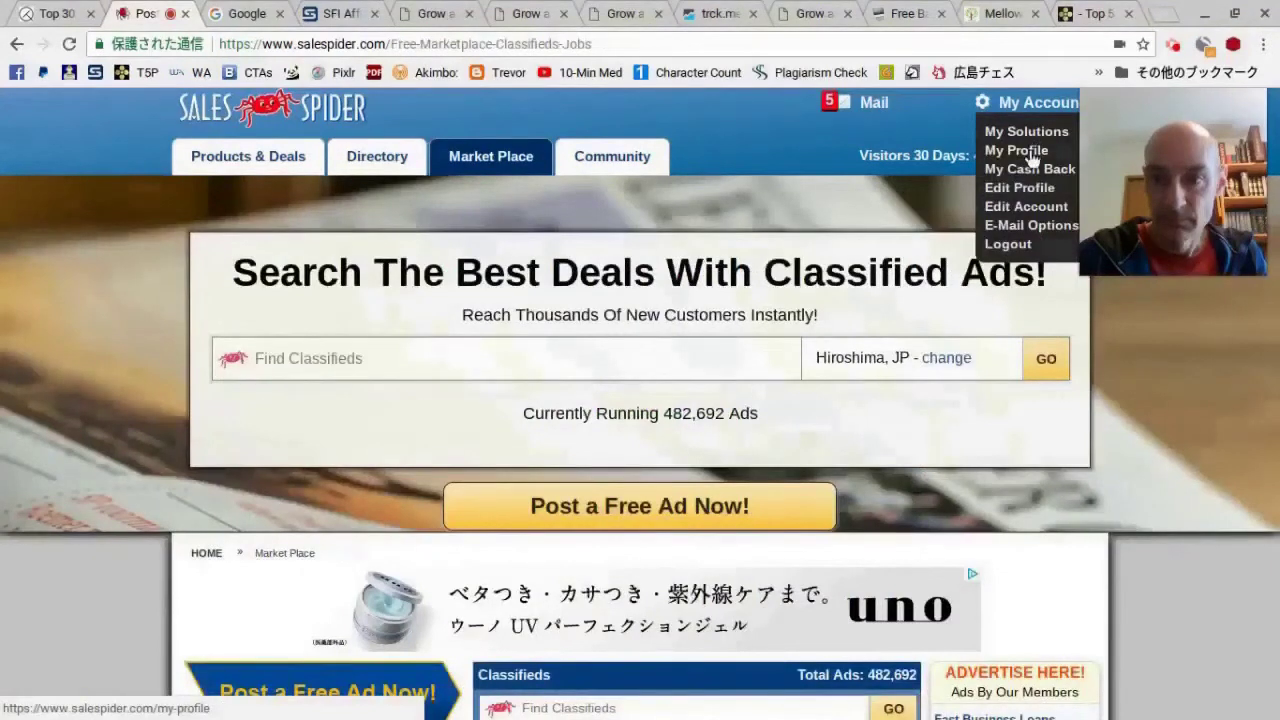
mouse_move(490, 156)
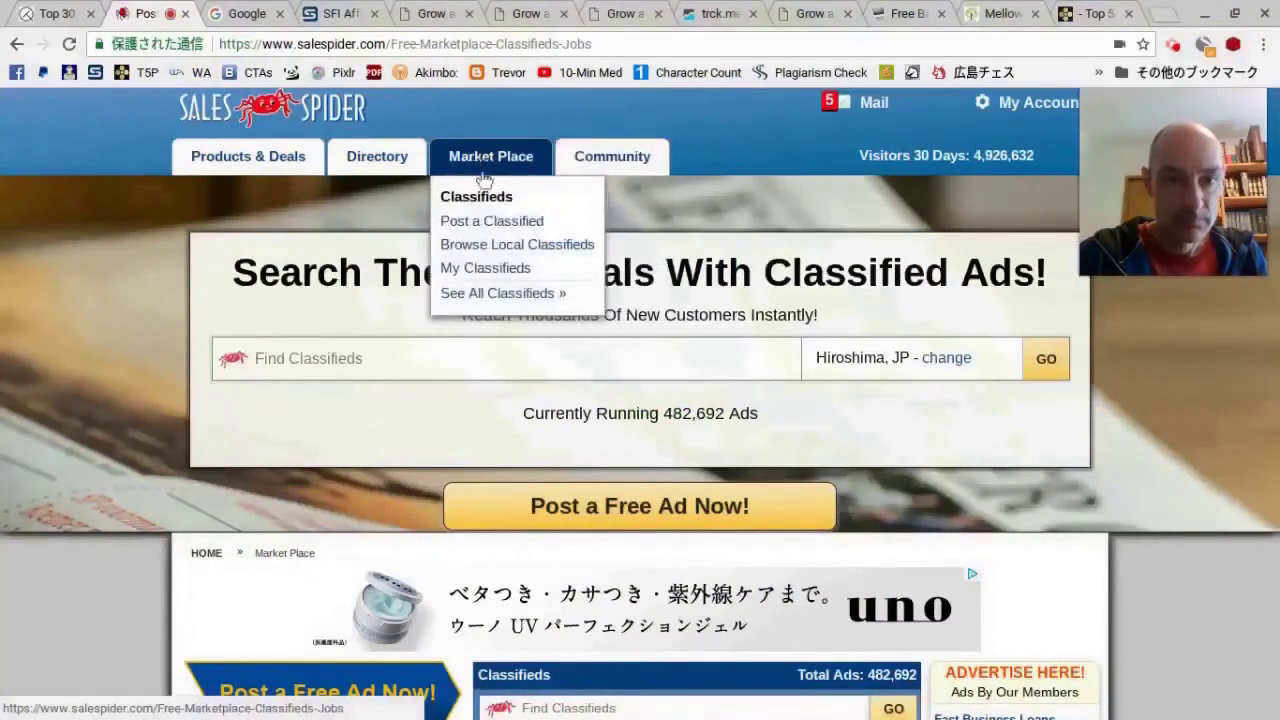
click(500, 270)
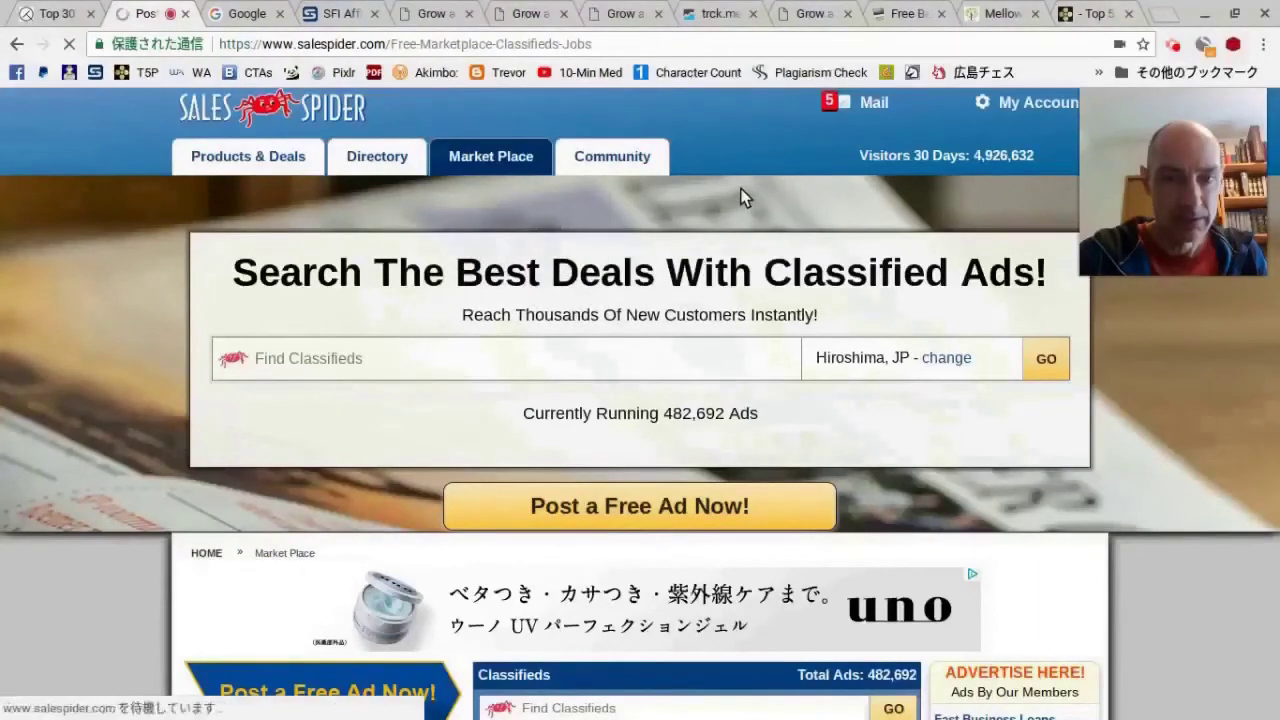
scroll(677, 388, down, 1)
scroll(677, 388, down, 1)
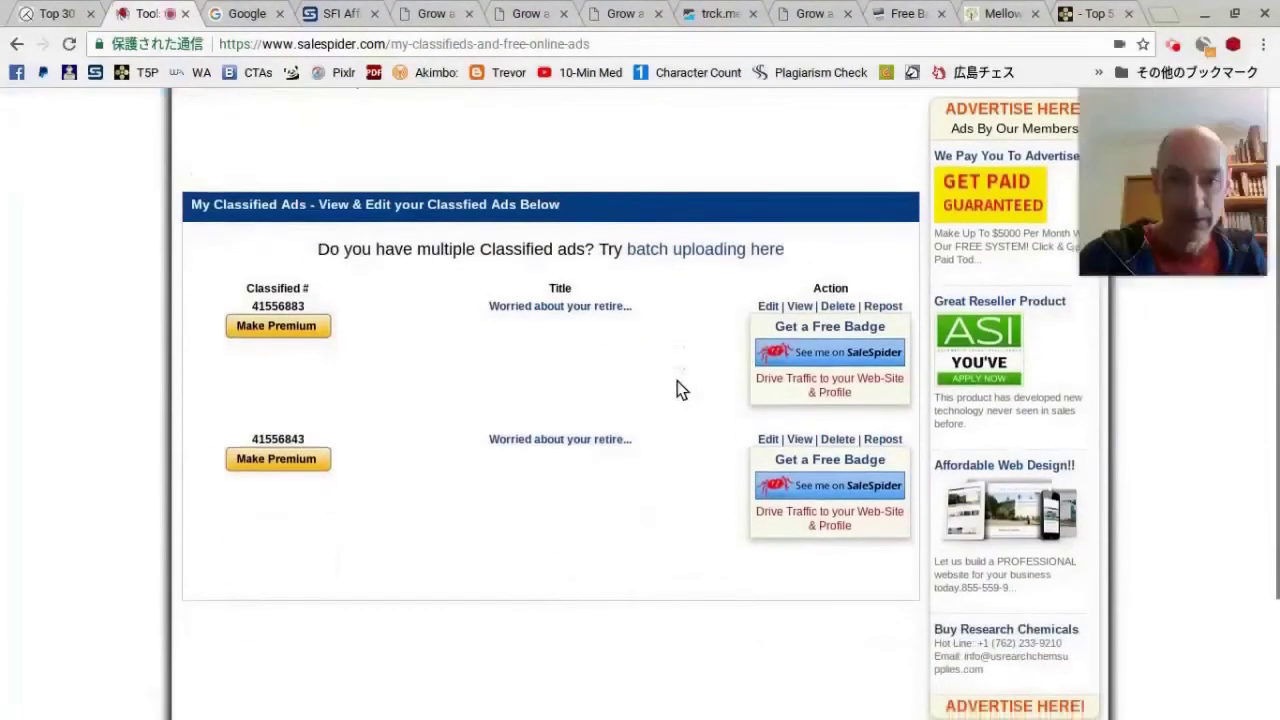
click(570, 308)
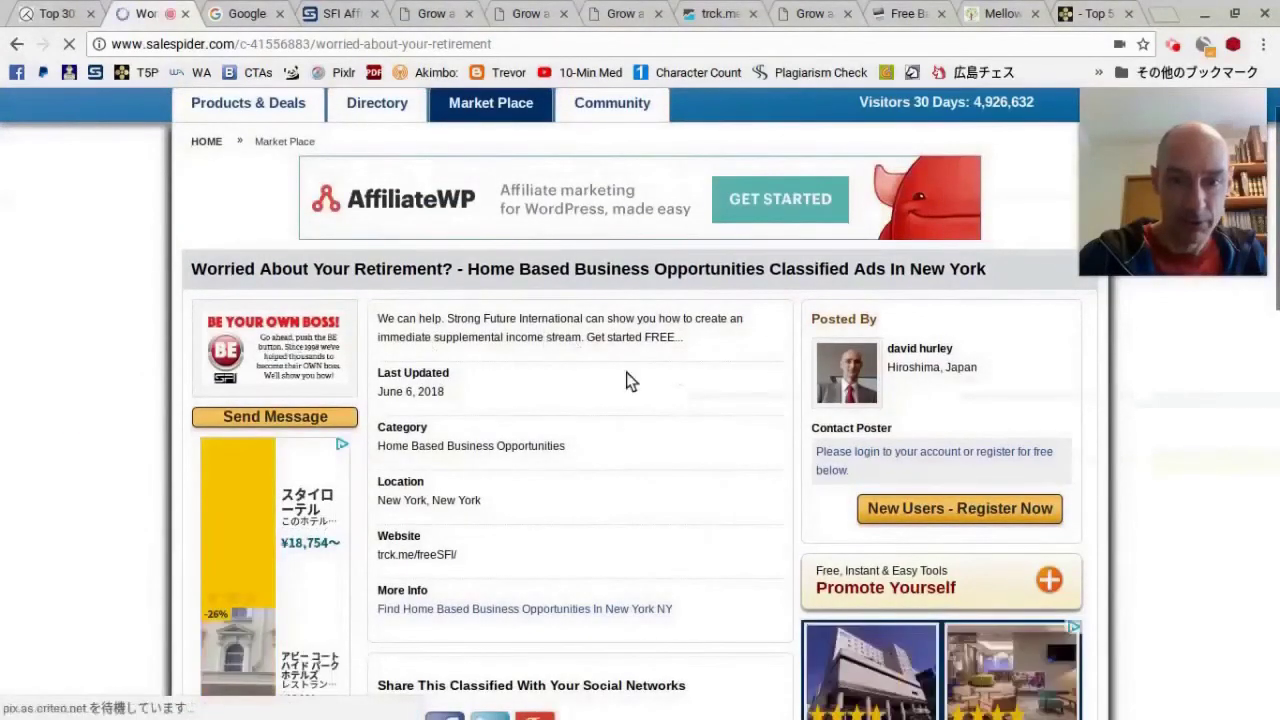
scroll(697, 408, down, 2)
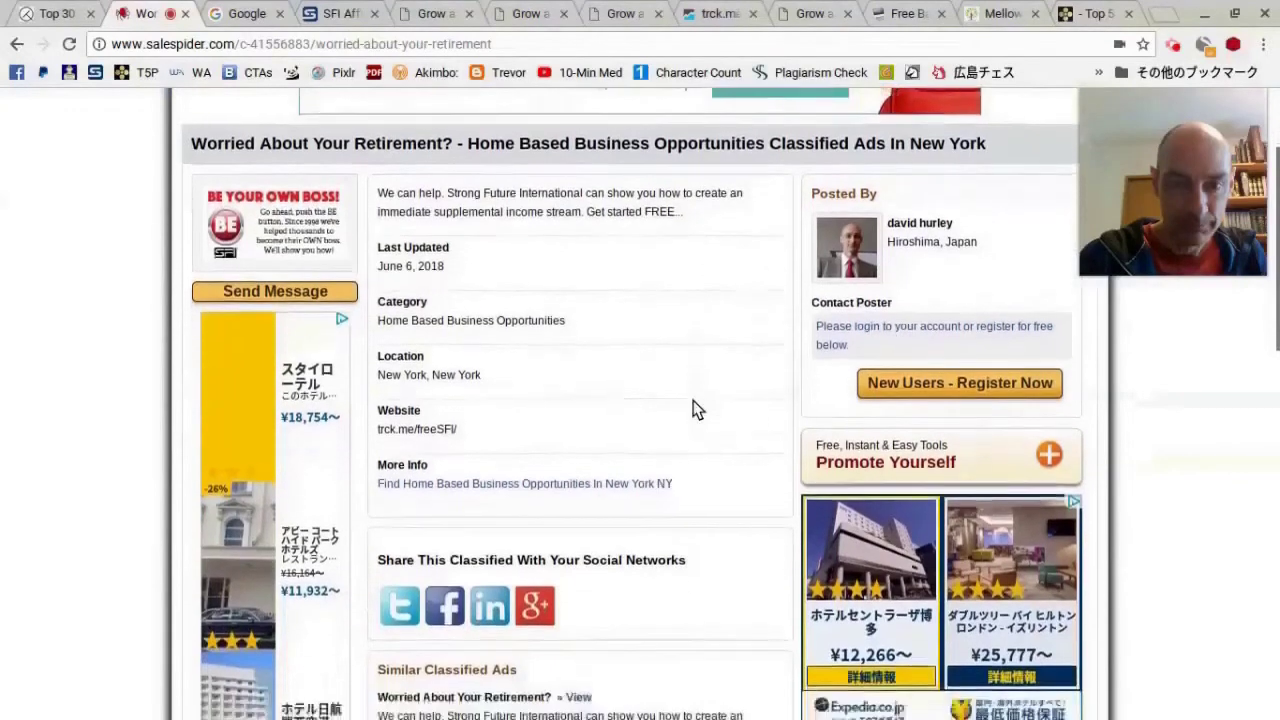
scroll(697, 408, down, 1)
scroll(693, 400, down, 2)
scroll(693, 400, down, 1)
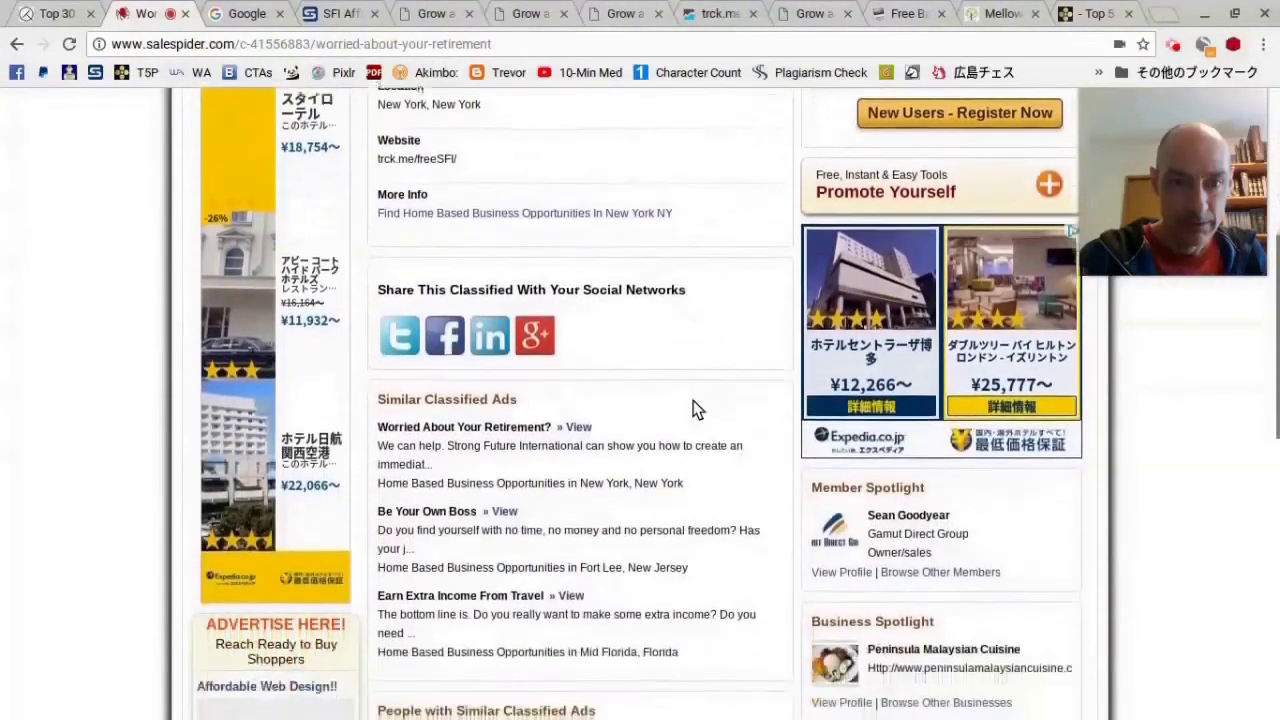